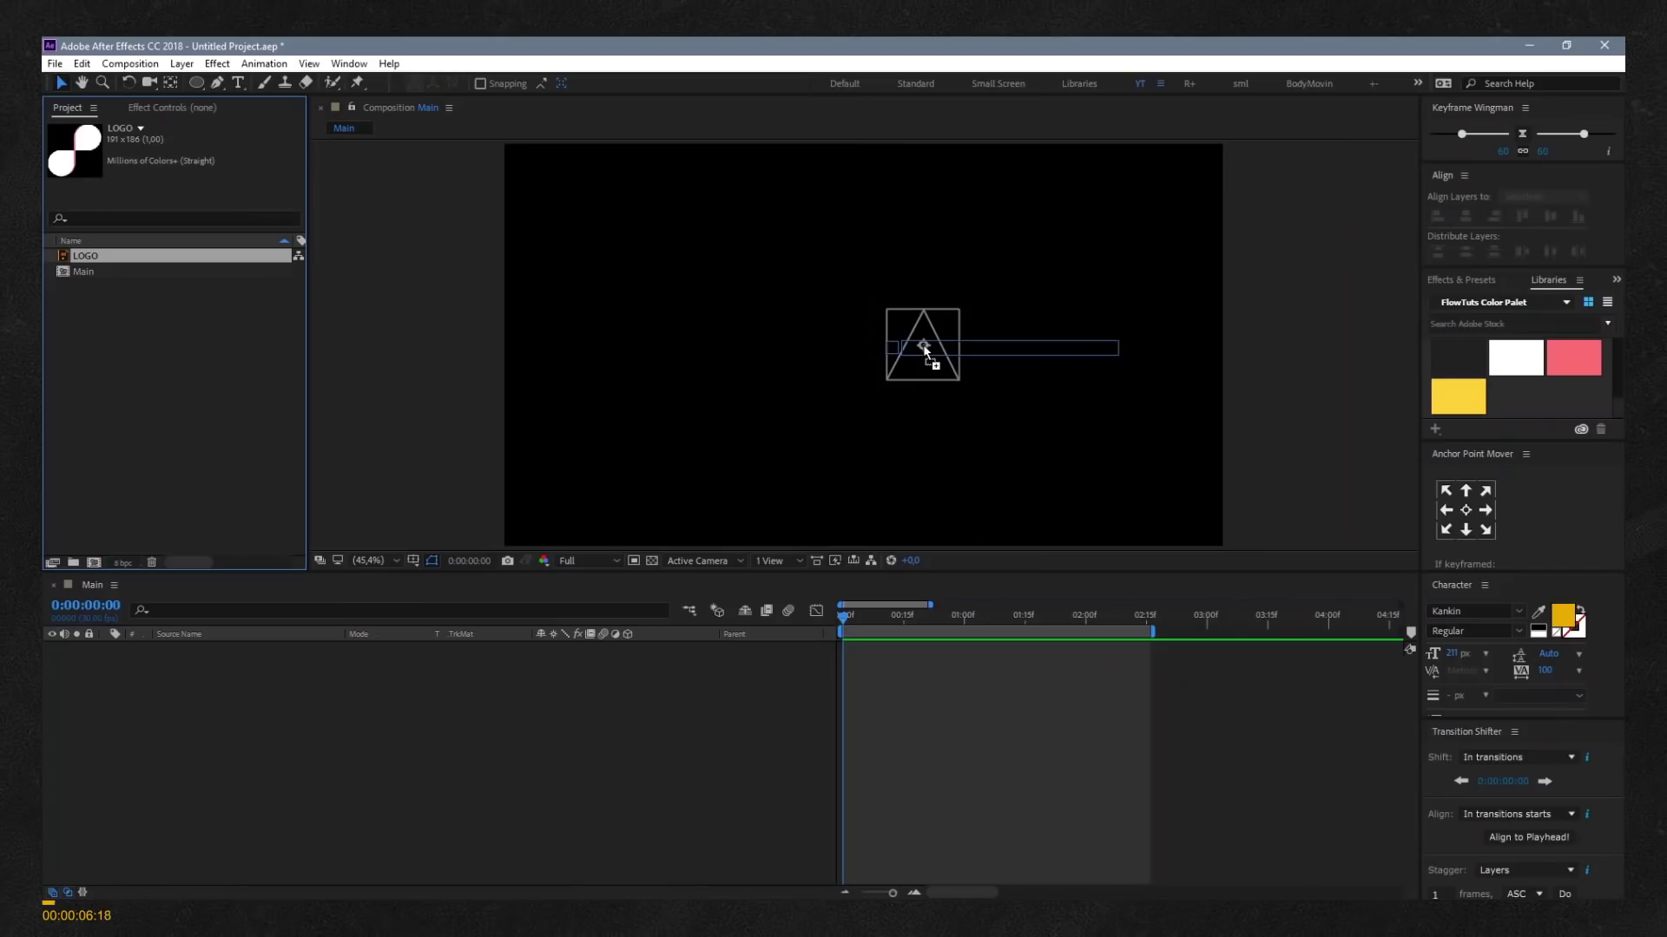
{"action": "left_click_drag", "start_coordinate": [922, 342], "coordinate": [849, 327]}
{"action": "left_click", "coordinate": [217, 83]}
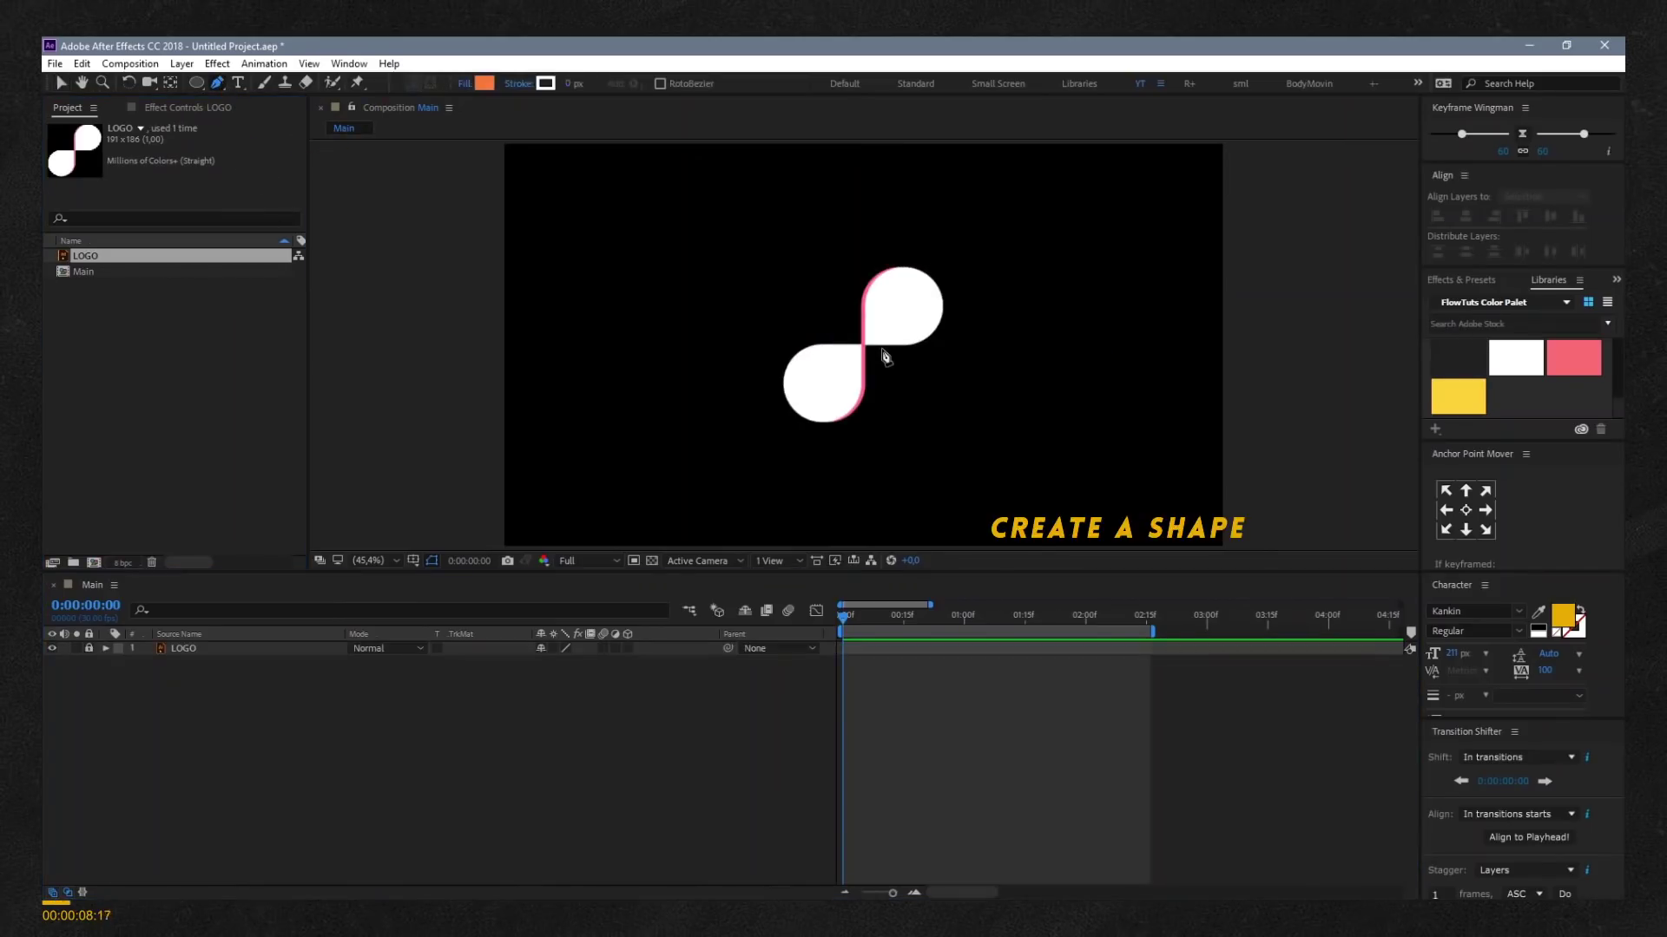
{"action": "scroll", "coordinate": [882, 351], "scroll_direction": "up", "scroll_amount": 1}
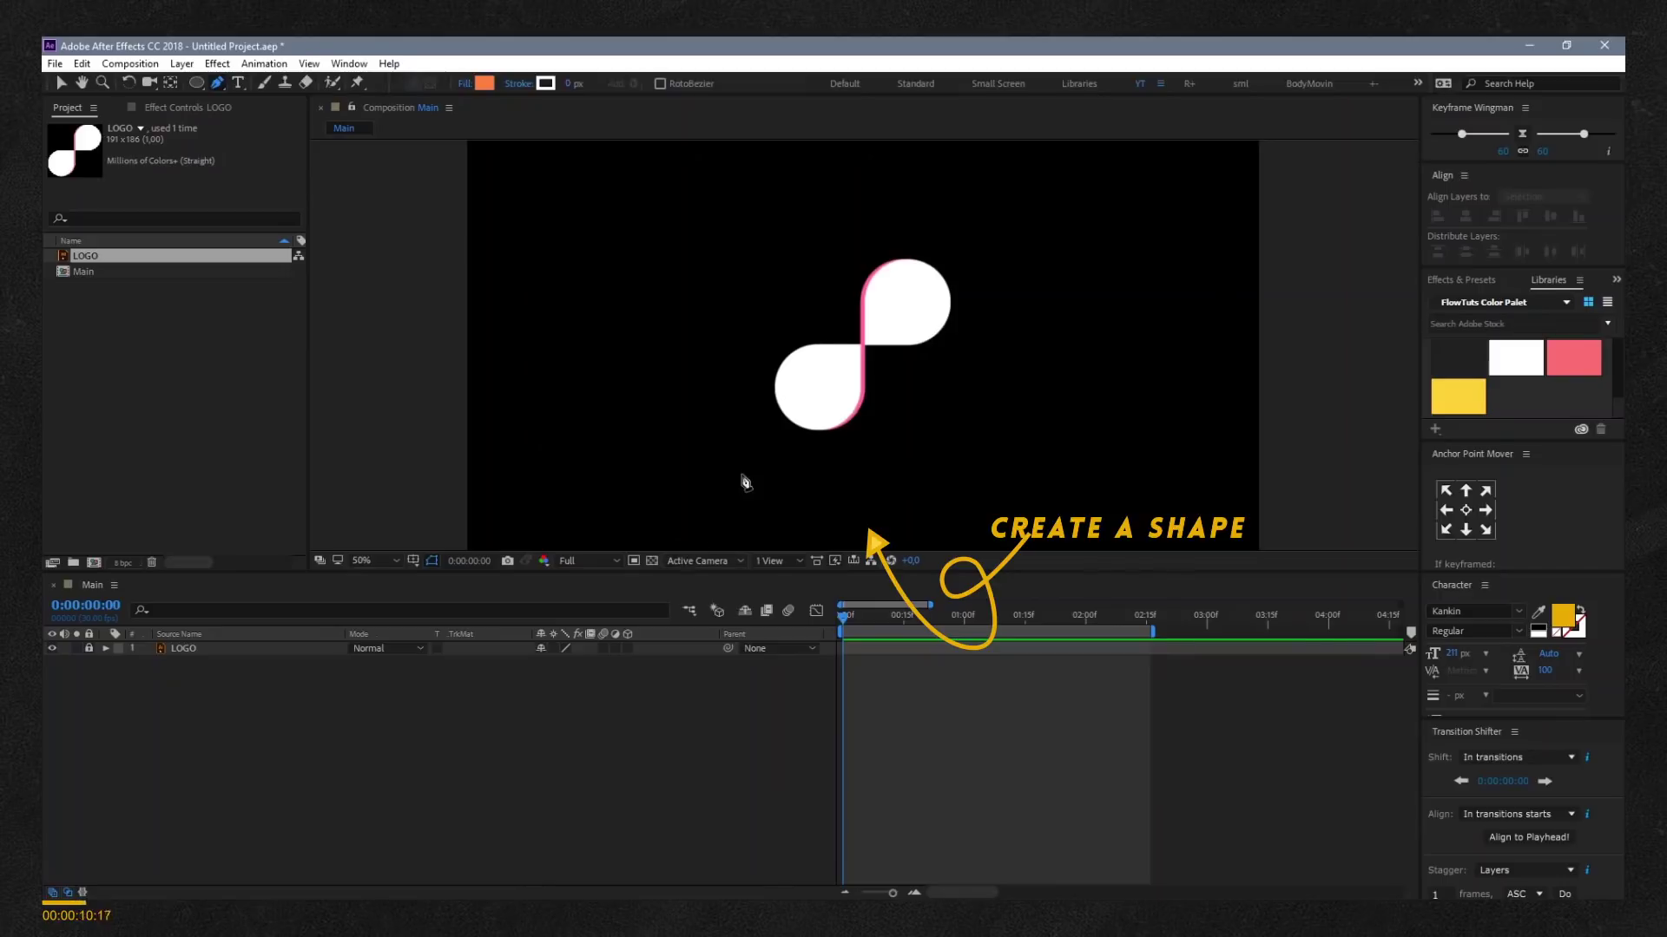
{"action": "left_click", "coordinate": [794, 490]}
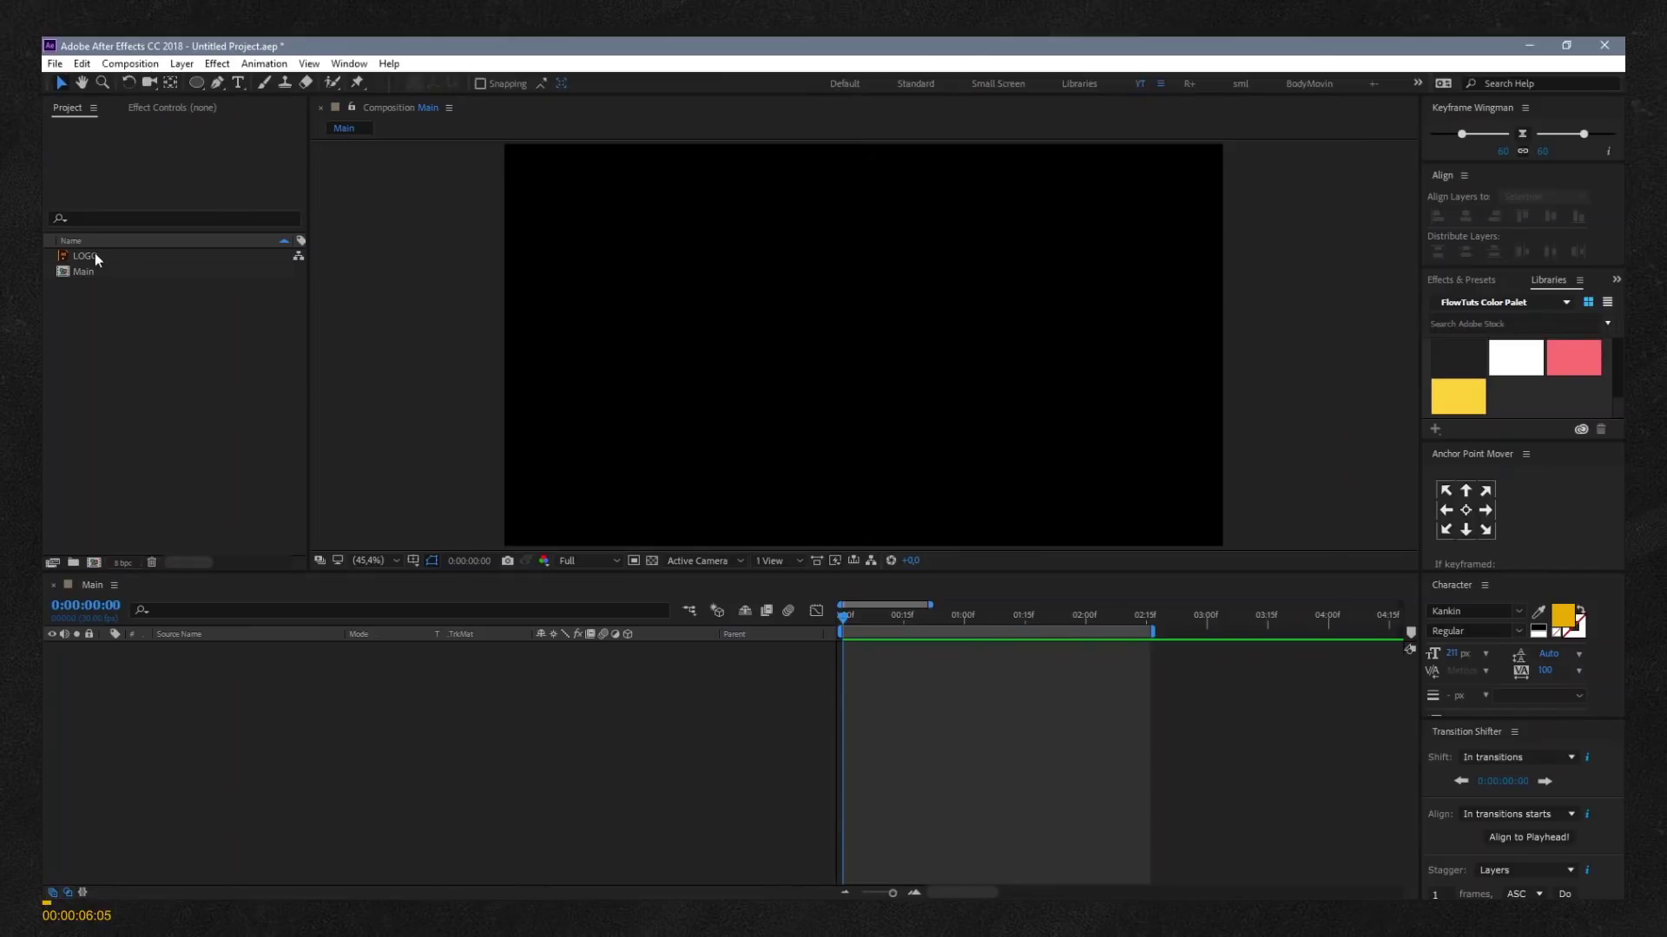
Place LOGO in the Main composition and draw a closed, wavy-edged filled shape with the Pen tool just below and left of the logo.
{"action": "left_click_drag", "start_coordinate": [86, 255], "coordinate": [841, 330]}
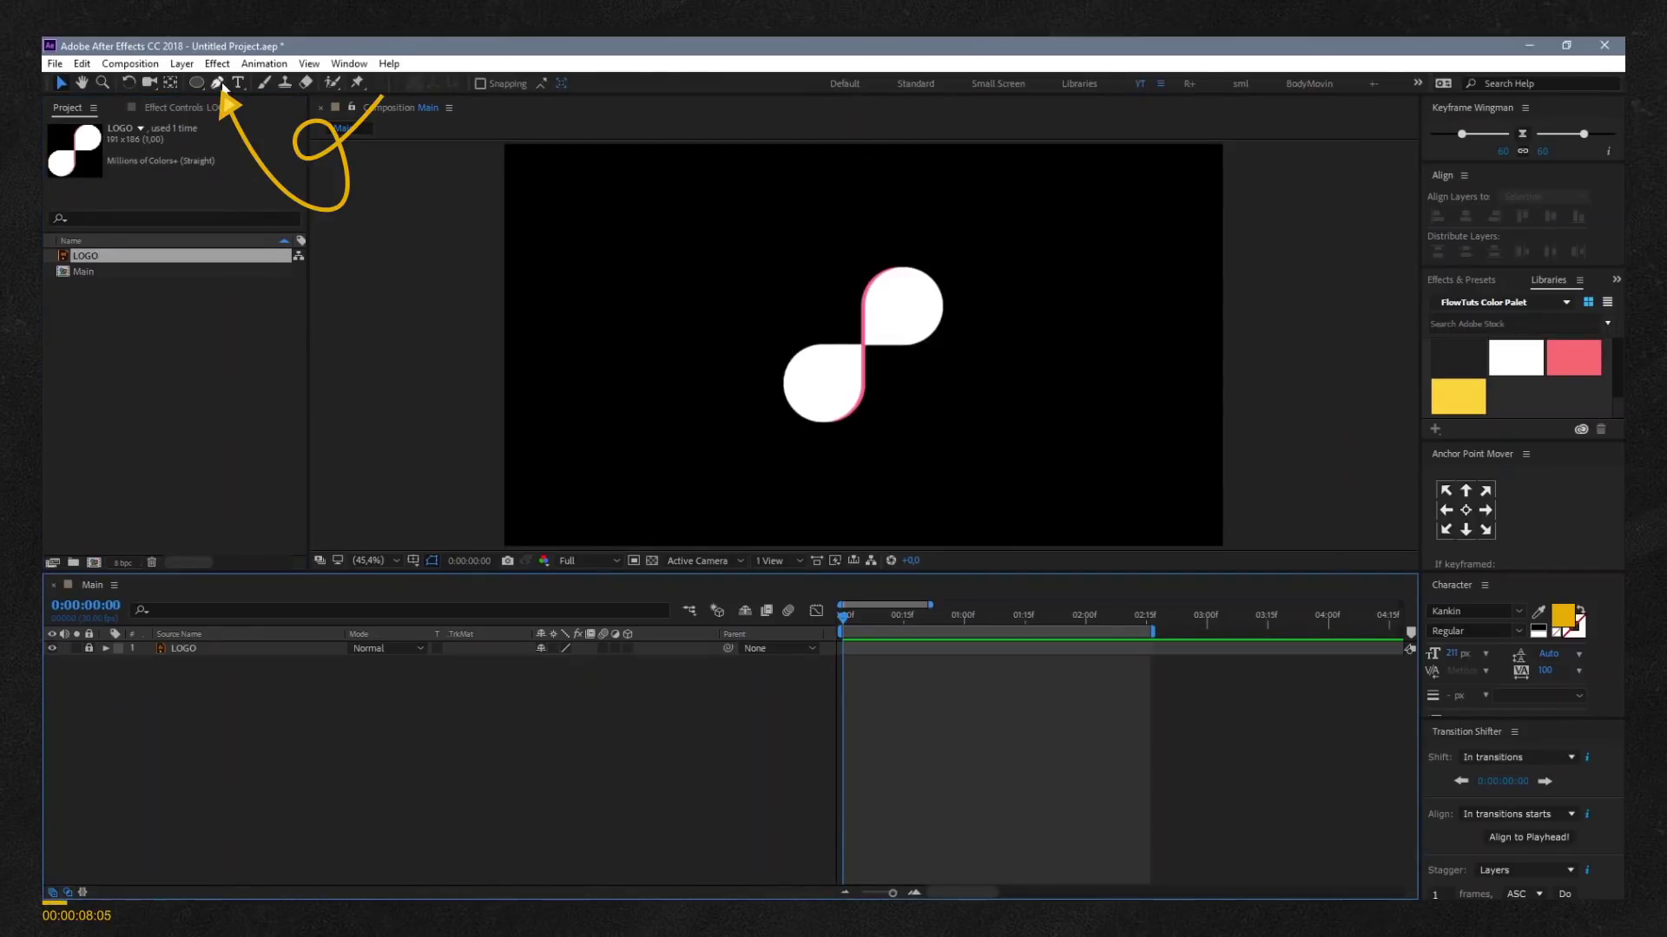
{"action": "left_click", "coordinate": [218, 82]}
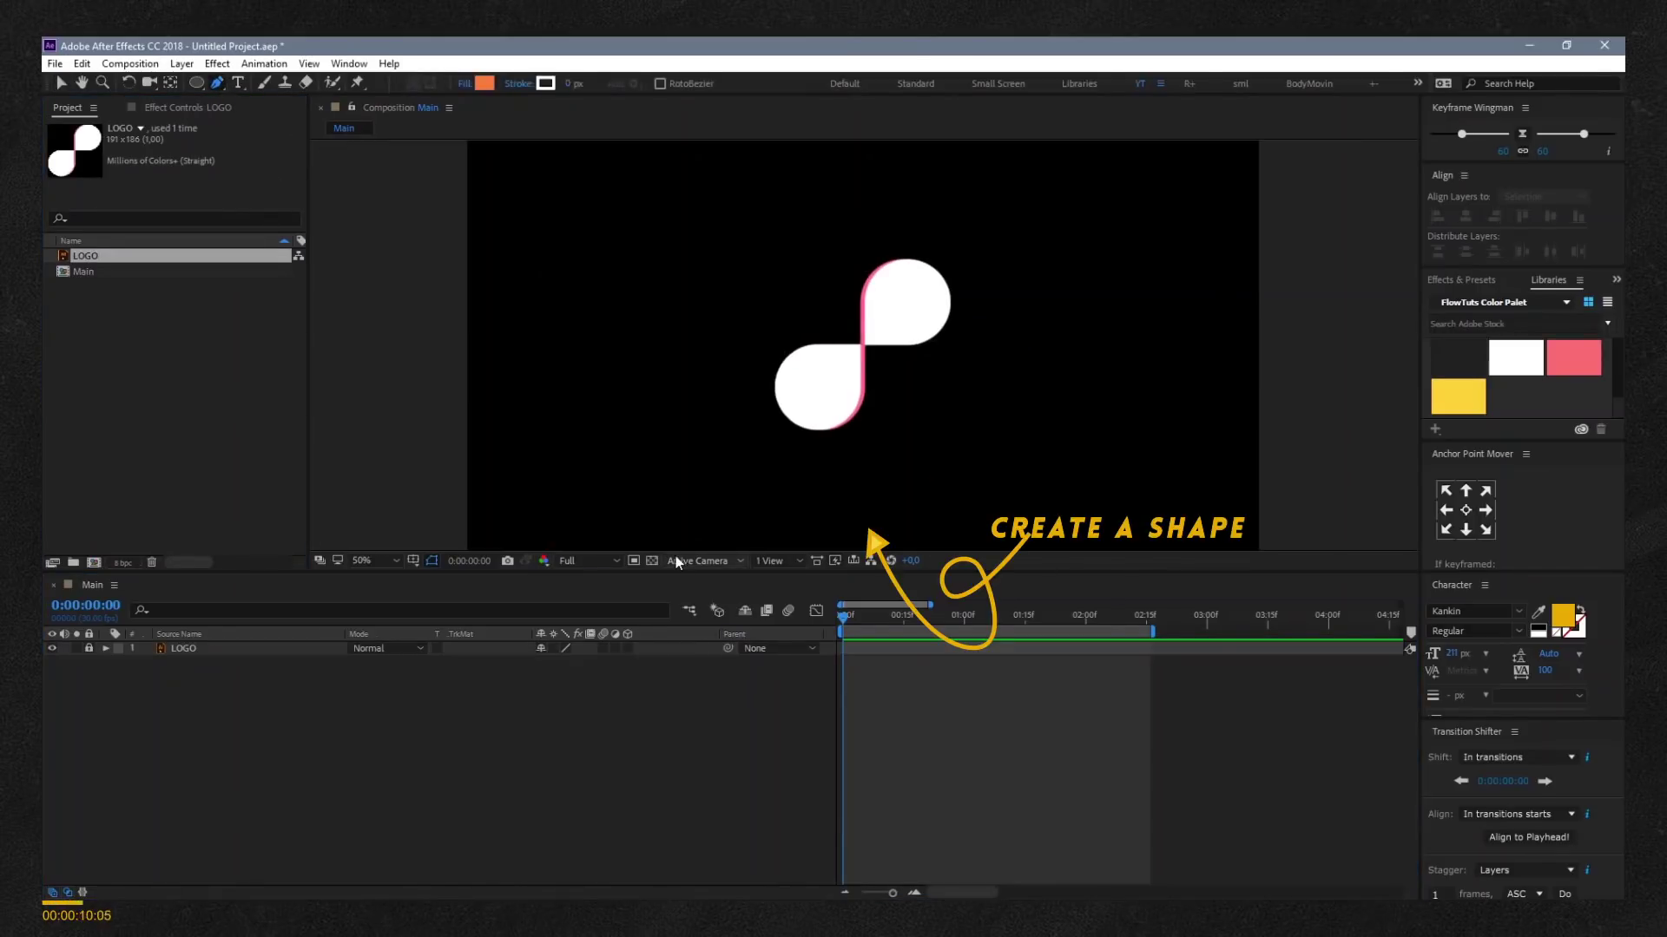
{"action": "left_click", "coordinate": [791, 480]}
{"action": "left_click", "coordinate": [790, 453]}
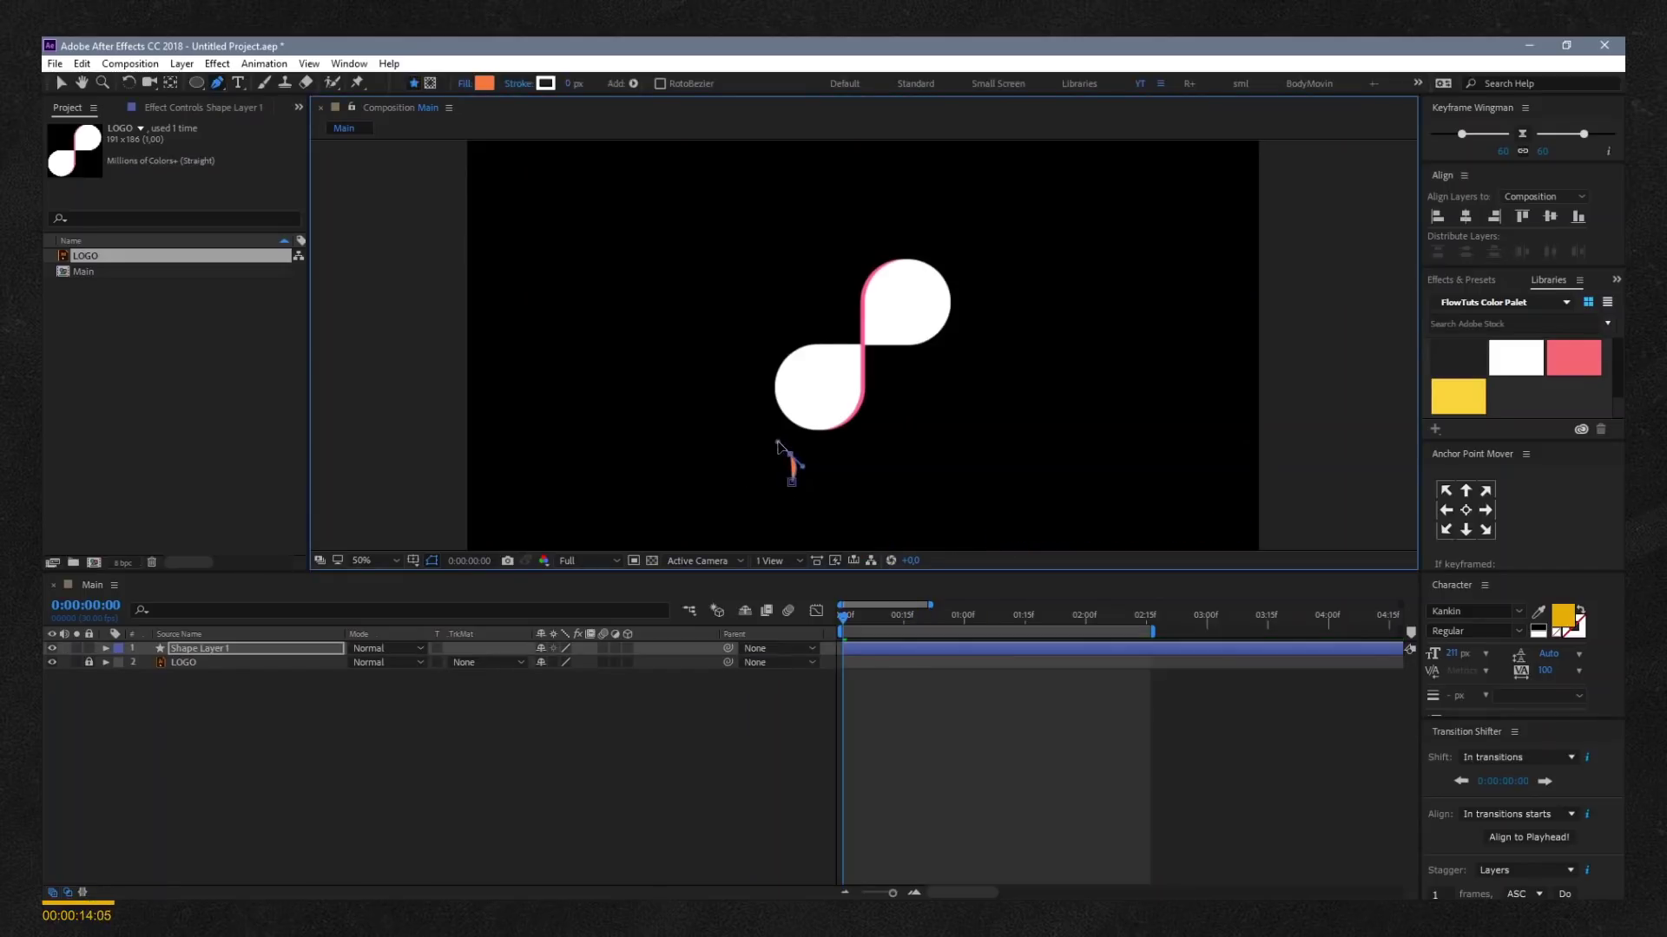
{"action": "left_click_drag", "start_coordinate": [778, 444], "coordinate": [742, 393]}
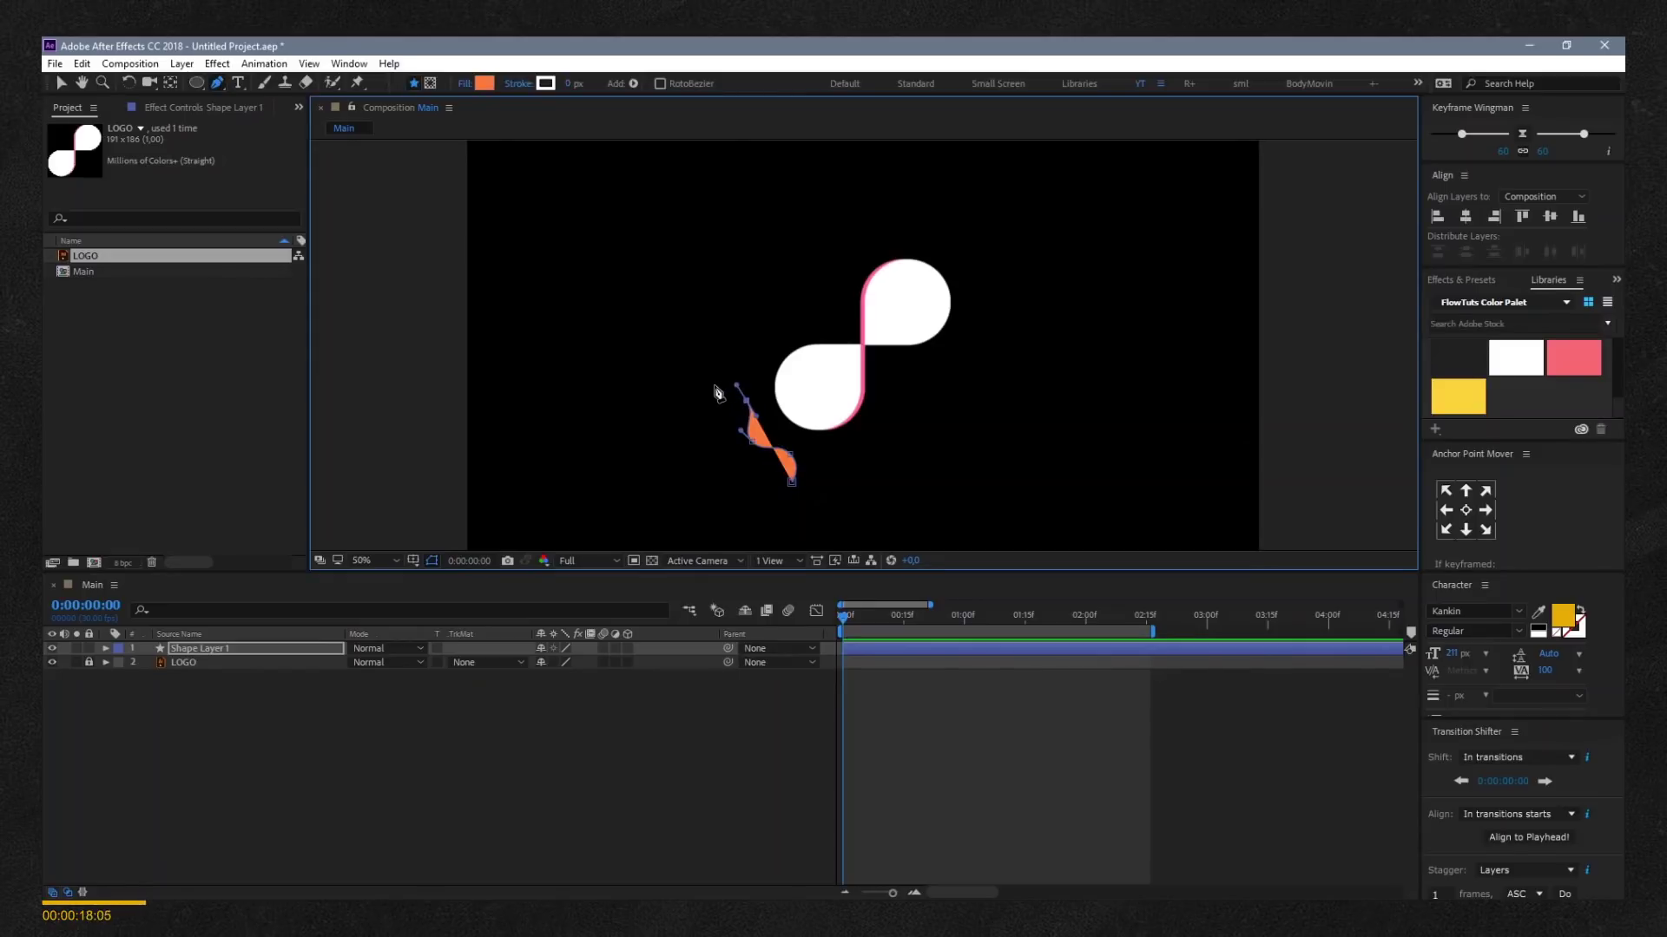
{"action": "left_click", "coordinate": [705, 383]}
{"action": "left_click", "coordinate": [637, 402]}
{"action": "left_click", "coordinate": [603, 482]}
{"action": "left_click_drag", "start_coordinate": [698, 530], "coordinate": [714, 528]}
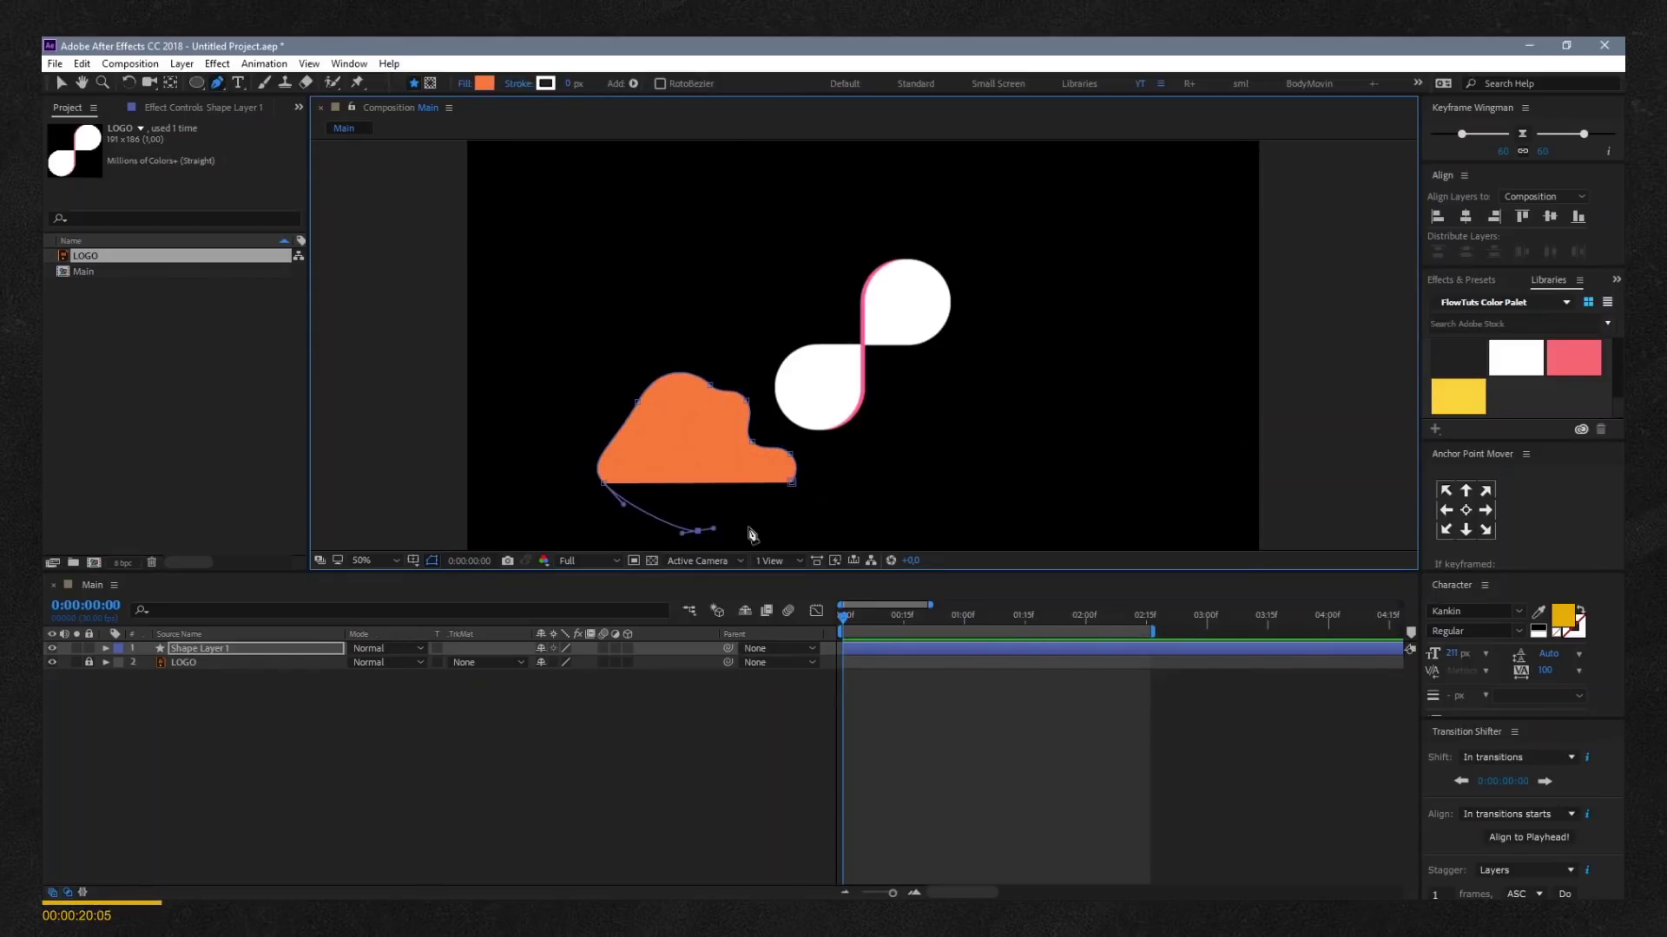
{"action": "left_click_drag", "start_coordinate": [791, 483], "coordinate": [802, 467]}
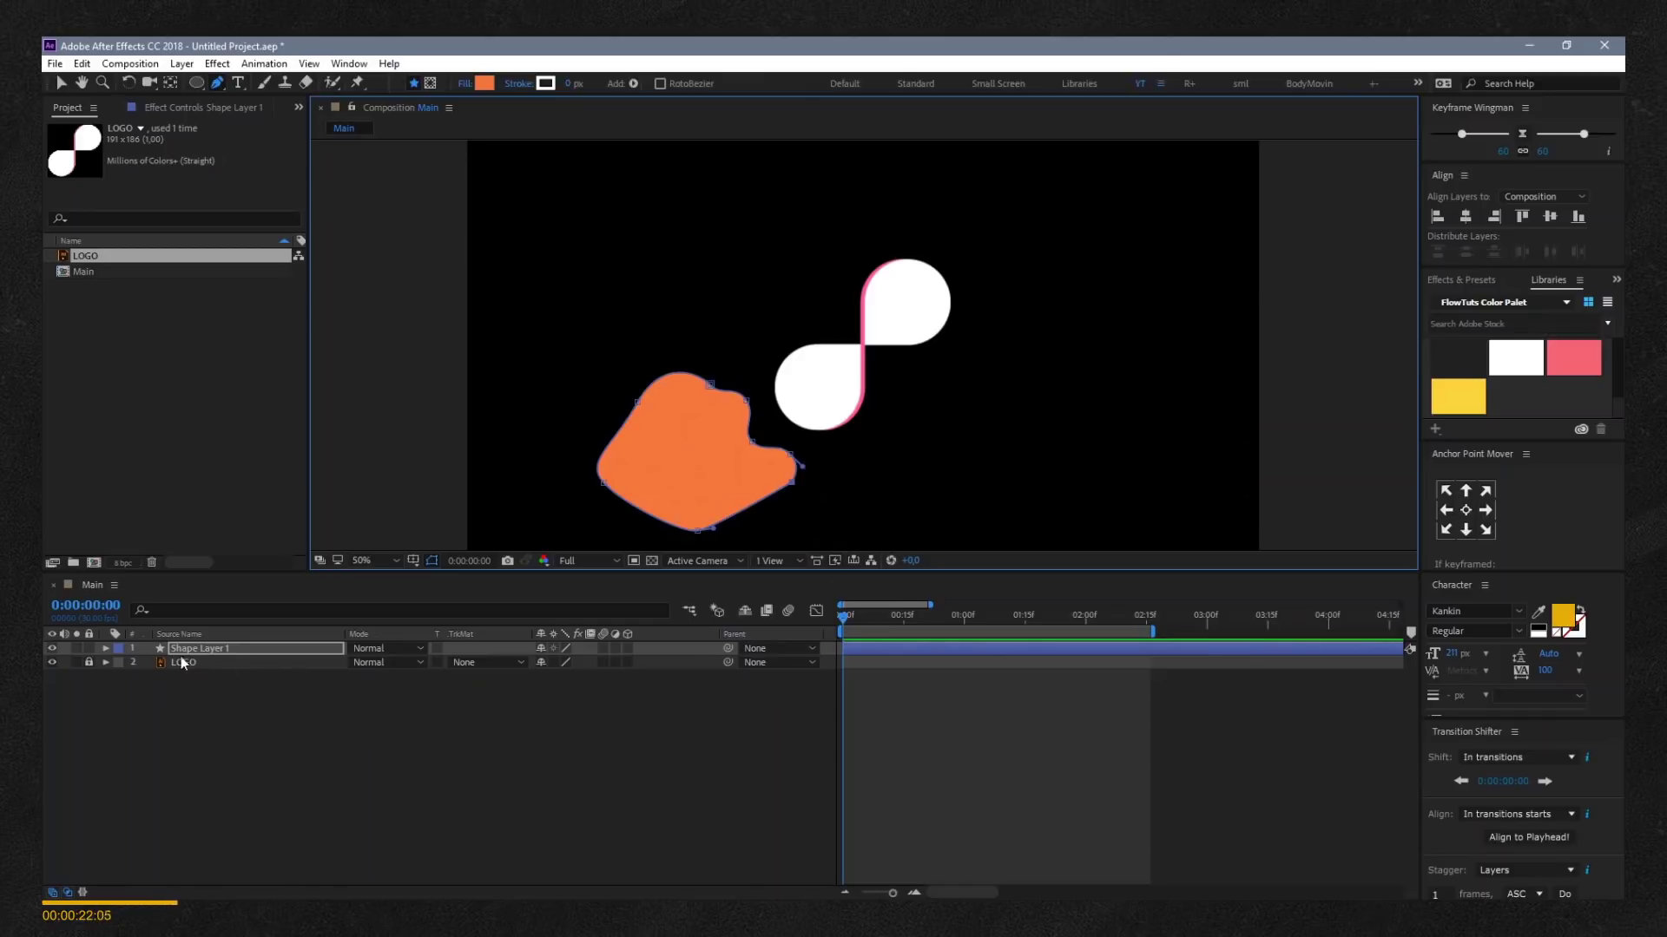
Keyframe the Path of Shape Layer 1 at 0:00:00:00 and show only the layer's keyframed properties.
{"action": "left_click", "coordinate": [104, 647]}
{"action": "left_click", "coordinate": [118, 663]}
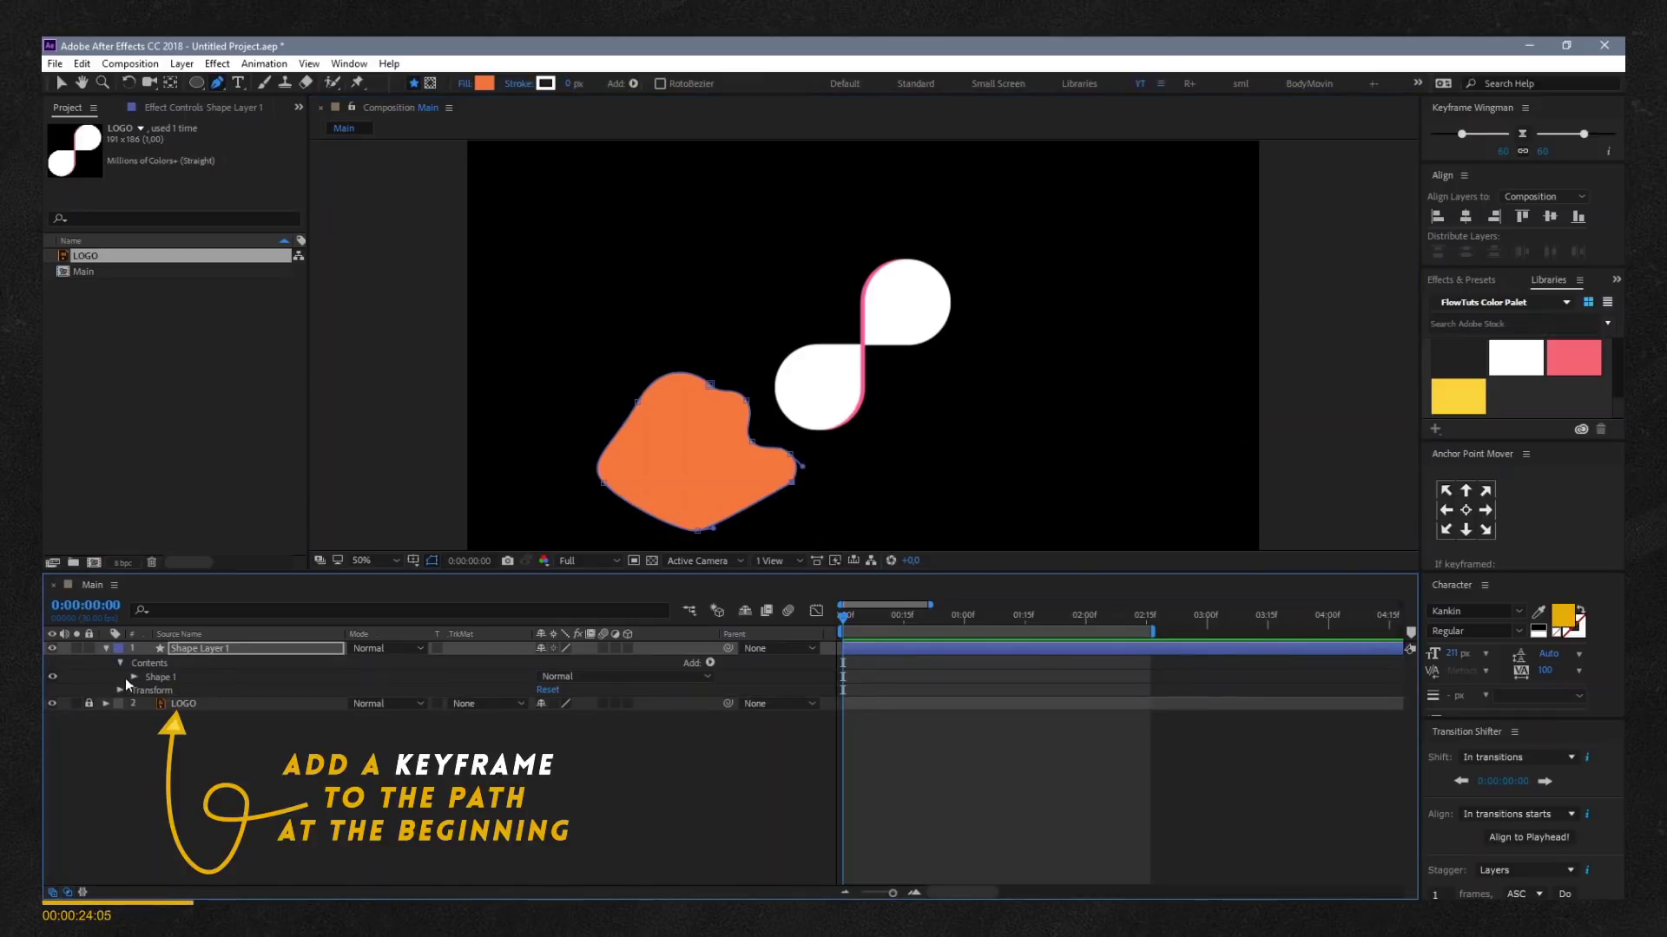
{"action": "left_click", "coordinate": [133, 676]}
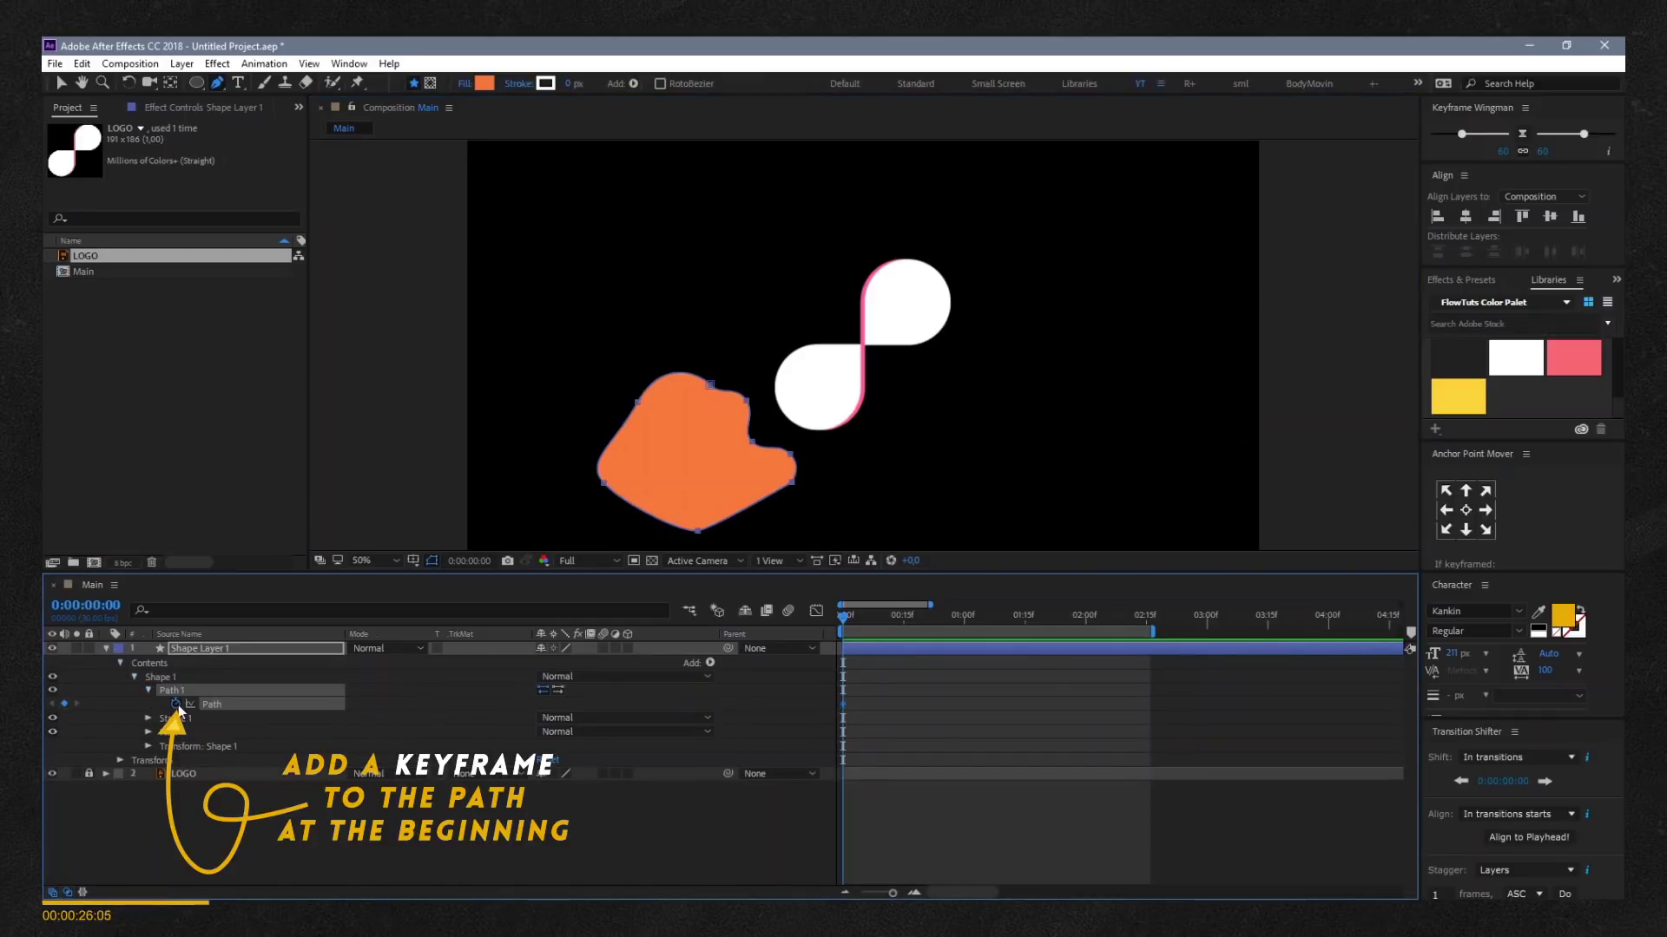
{"action": "left_click", "coordinate": [177, 705]}
{"action": "key", "text": "u"}
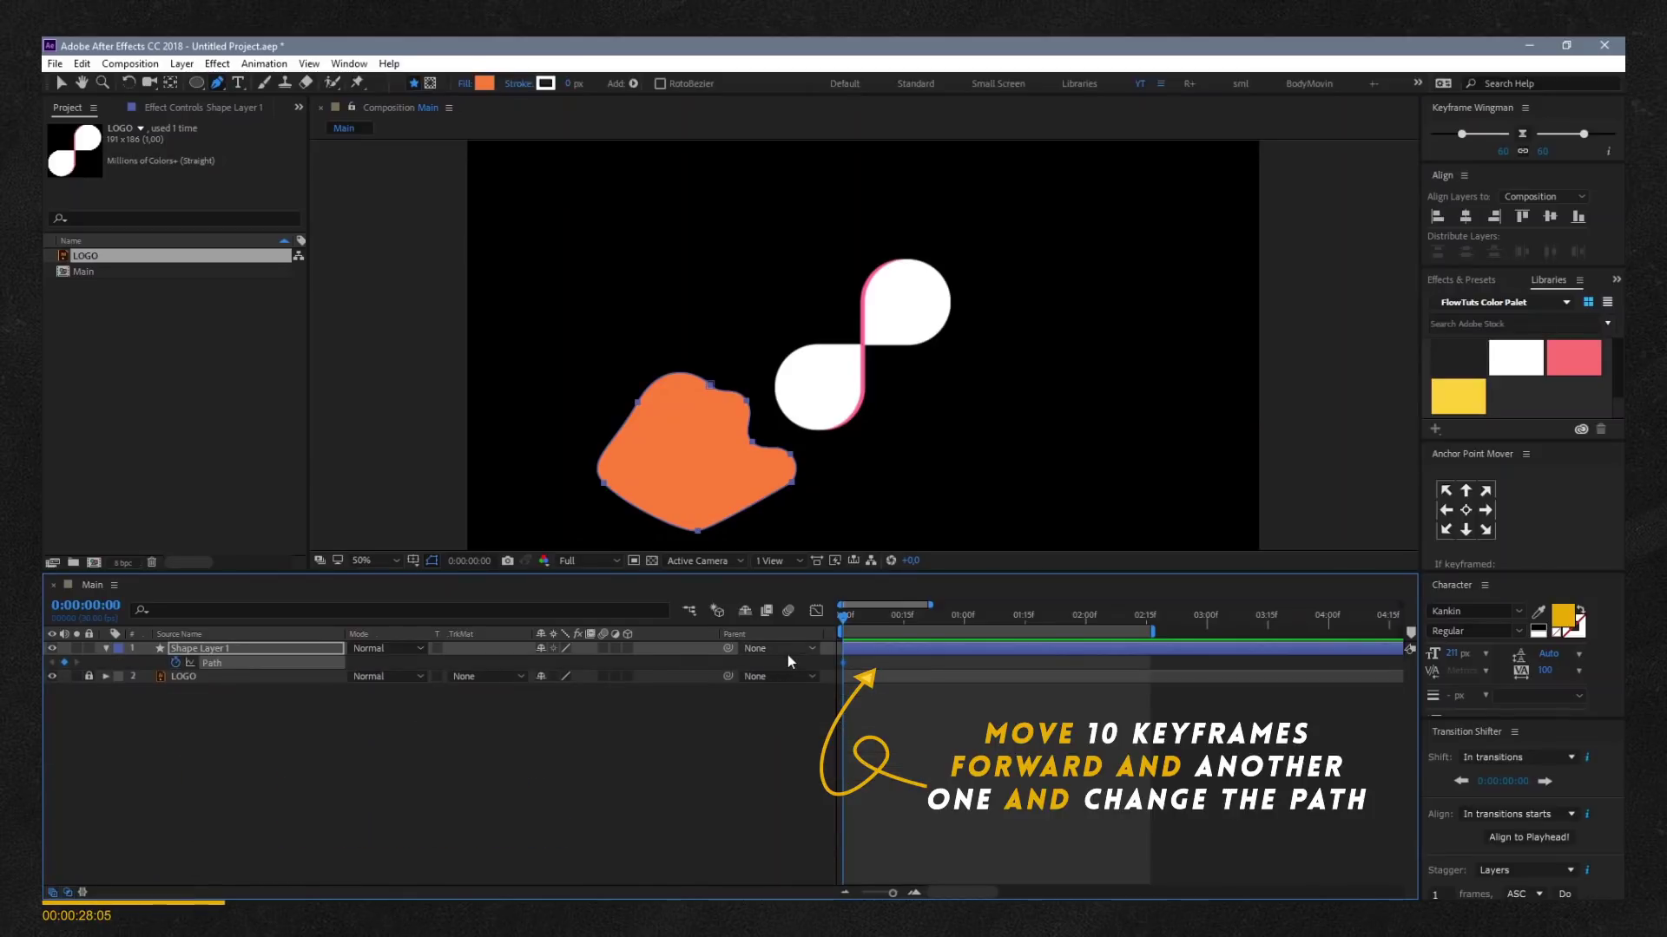
At 0:00:00:10, reshape the path's leading edge so the shape covers most of the logo's lower drop with a wavy front.
{"action": "key", "text": "shift+Page_Down"}
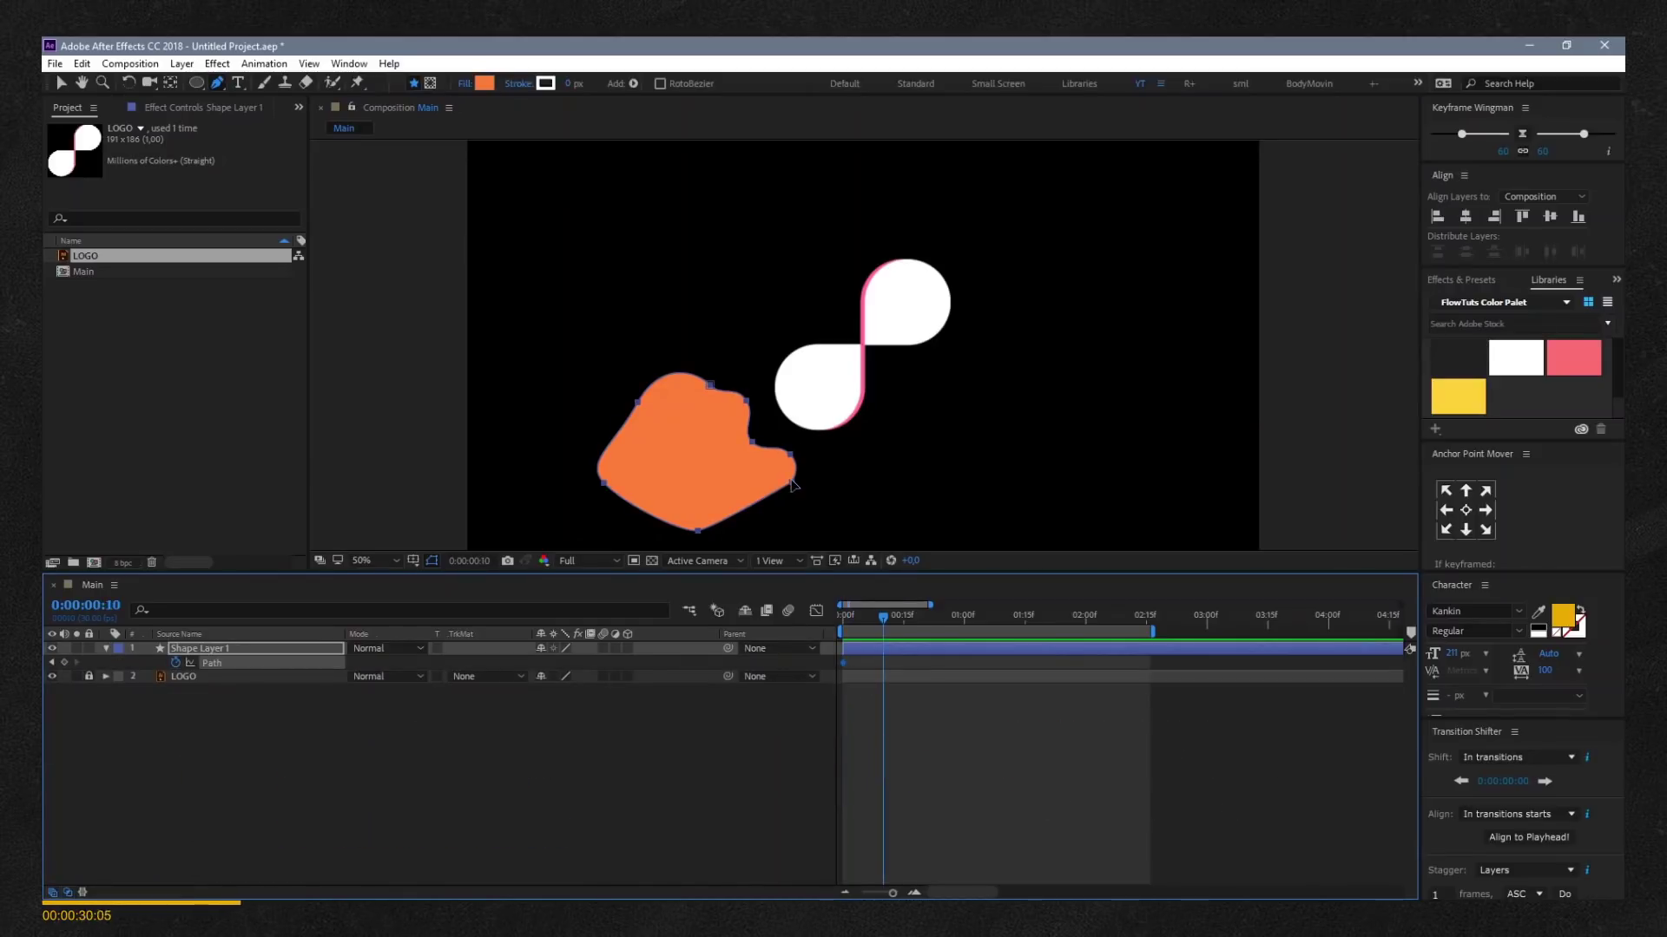
{"action": "left_click", "coordinate": [792, 484]}
{"action": "left_click", "coordinate": [277, 651]}
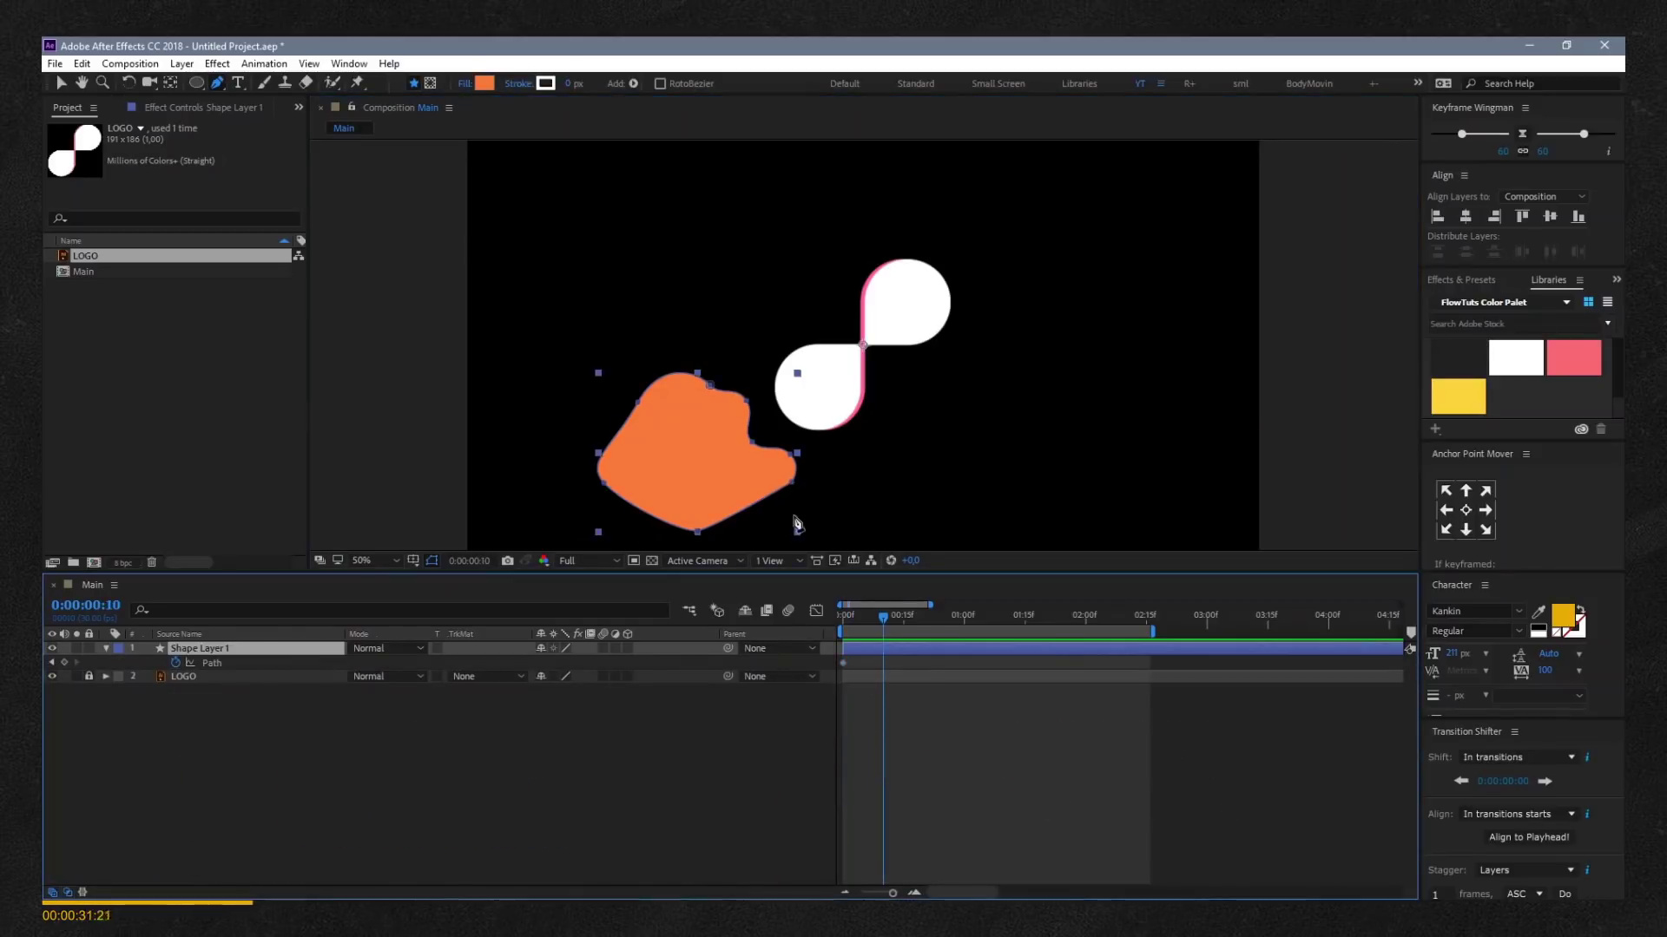
{"action": "left_click", "coordinate": [795, 460]}
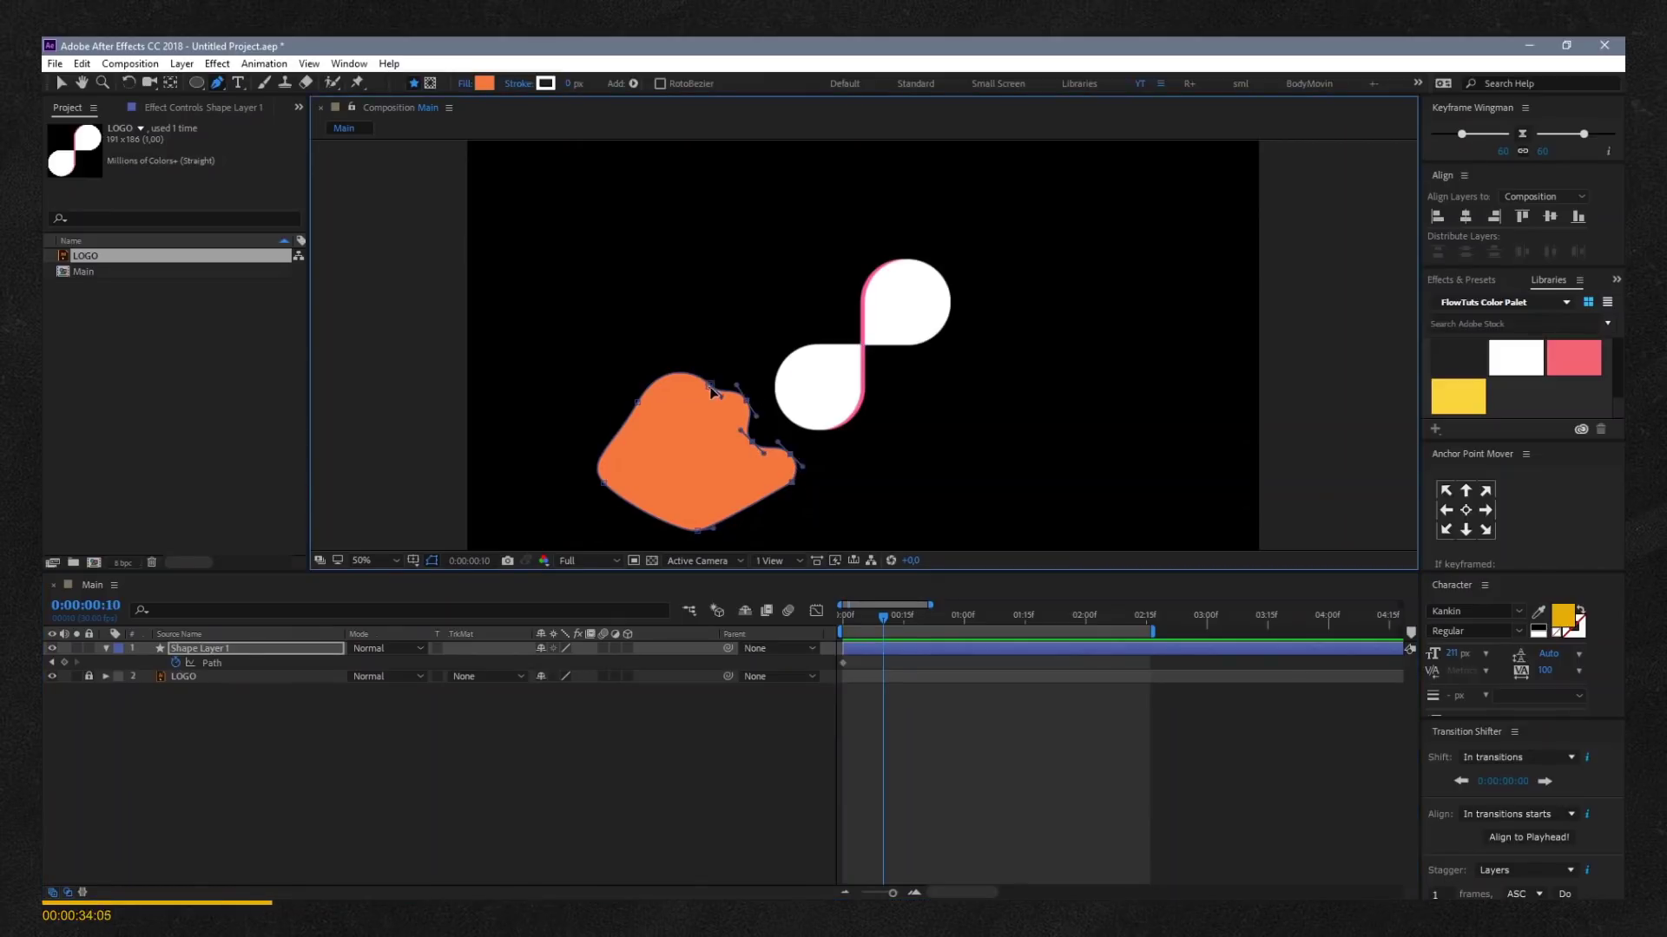
{"action": "left_click_drag", "start_coordinate": [712, 387], "coordinate": [783, 340]}
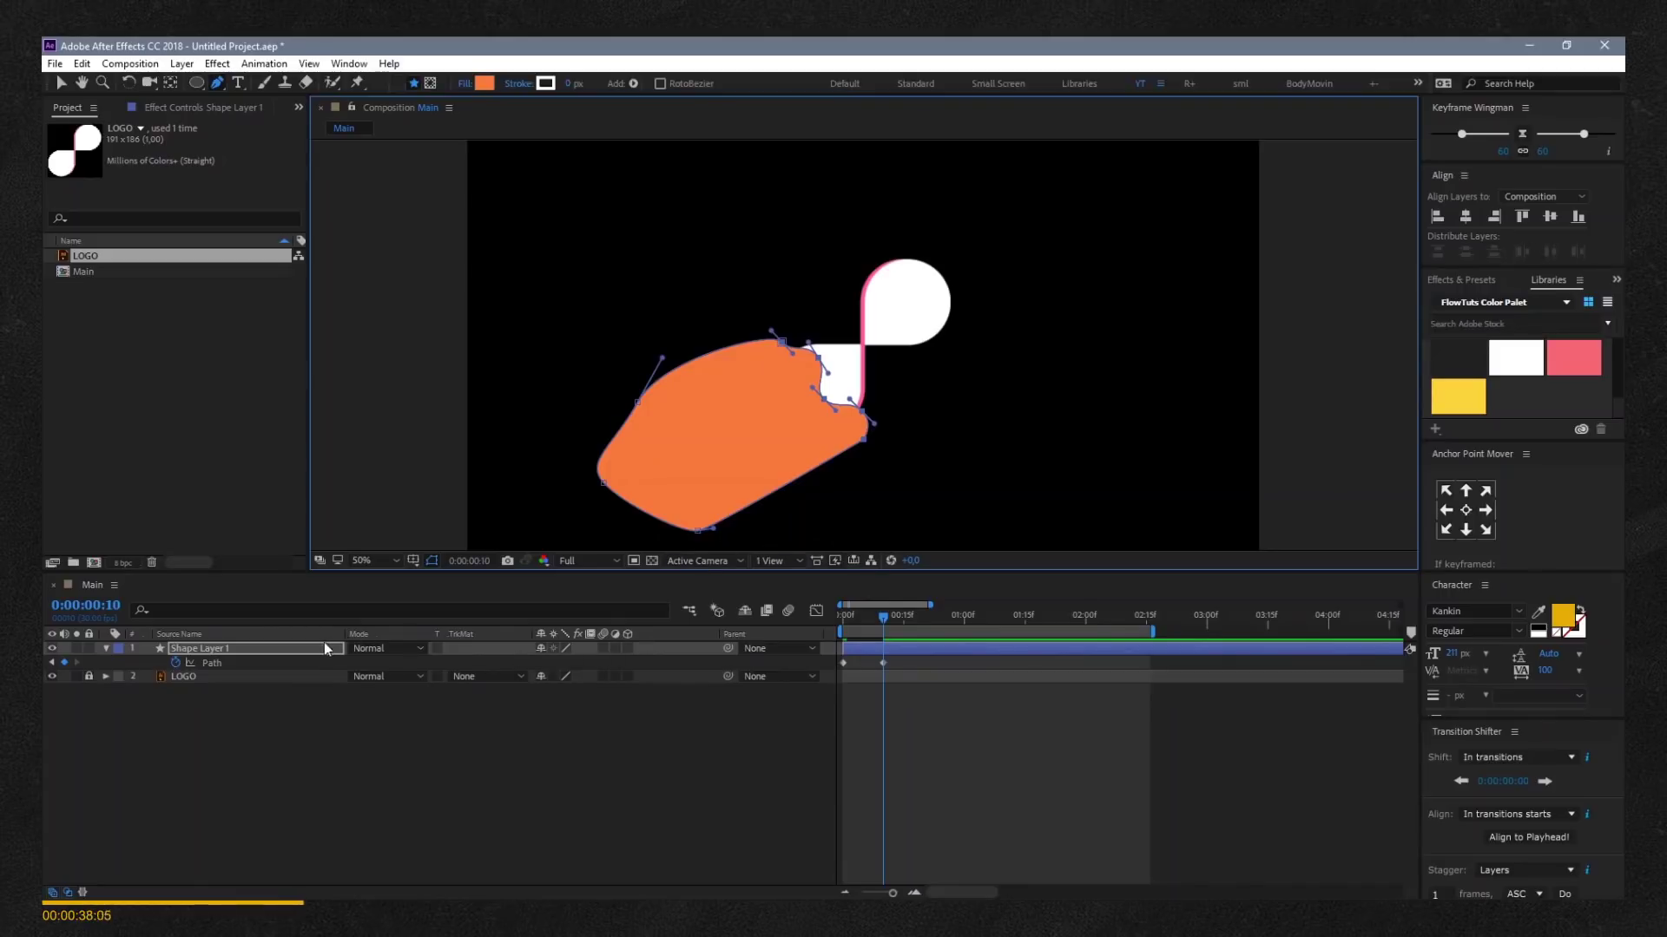
{"action": "left_click", "coordinate": [565, 663]}
{"action": "left_click_drag", "start_coordinate": [821, 404], "coordinate": [801, 330]}
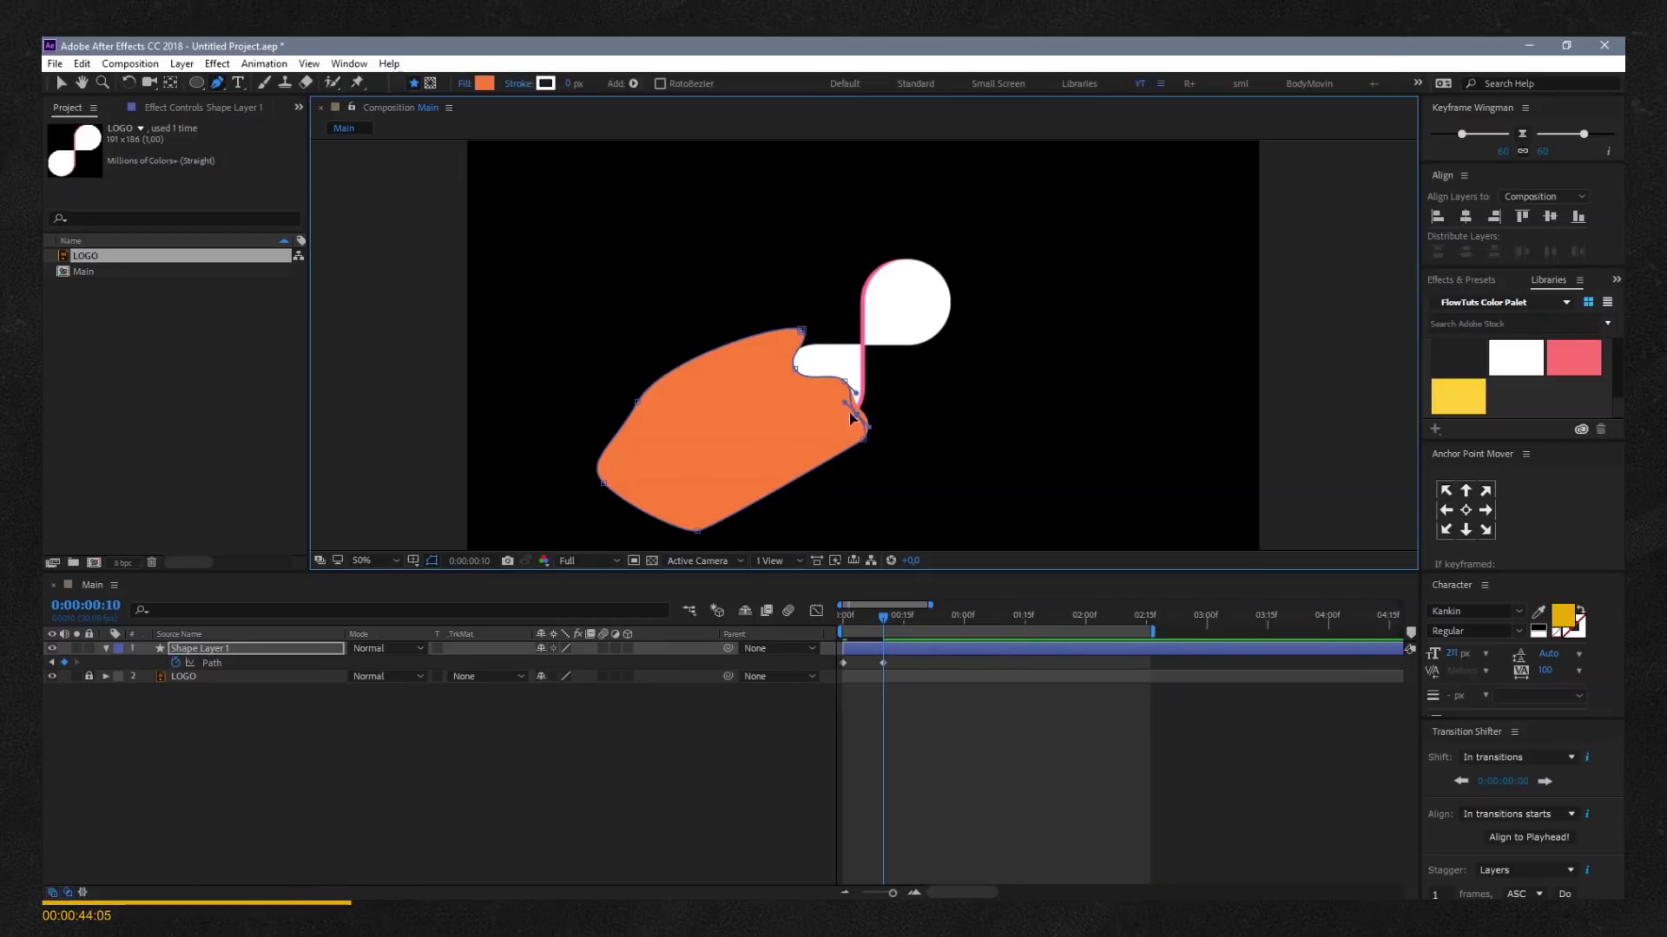
{"action": "left_click_drag", "start_coordinate": [849, 413], "coordinate": [844, 422]}
At 0:00:00:20, push the shape's leading path points further up and right across the middle of the logo.
{"action": "key", "text": "shift+Page_Down"}
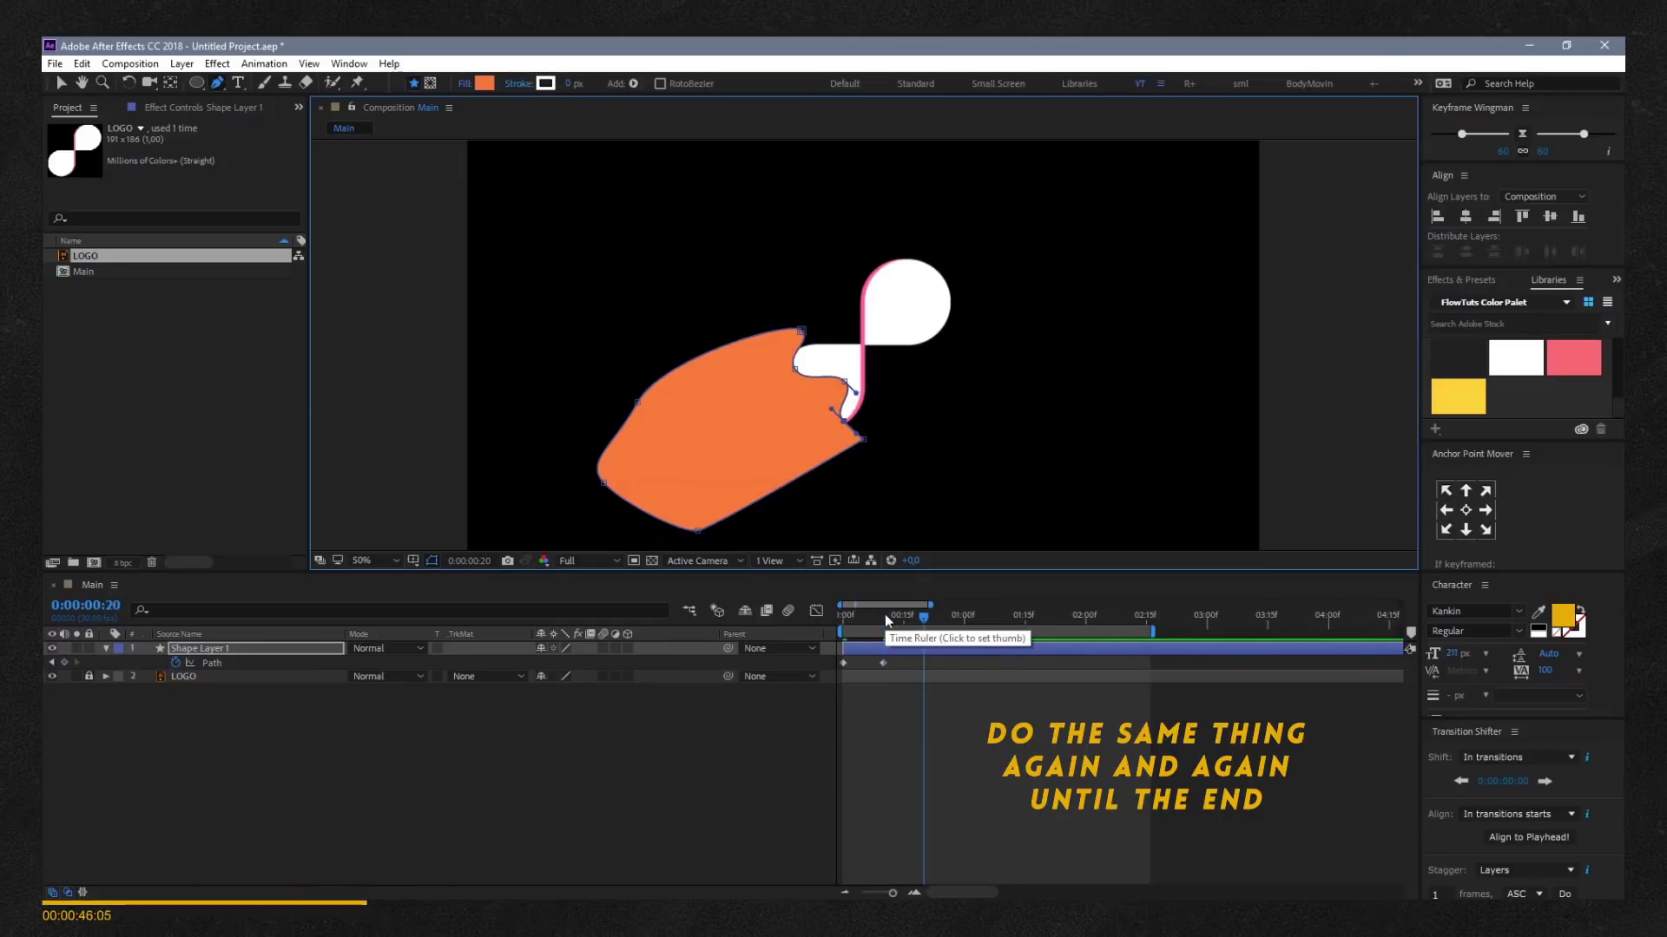
{"action": "left_click_drag", "start_coordinate": [879, 458], "coordinate": [778, 316]}
{"action": "mouse_move", "coordinate": [802, 331]}
{"action": "left_mouse_down"}
{"action": "mouse_move", "coordinate": [855, 300]}
{"action": "mouse_move", "coordinate": [843, 380]}
{"action": "mouse_move", "coordinate": [866, 325]}
{"action": "mouse_move", "coordinate": [806, 317]}
{"action": "left_mouse_up"}
{"action": "left_click", "coordinate": [526, 586]}
{"action": "left_click_drag", "start_coordinate": [892, 392], "coordinate": [902, 380]}
At 0:00:01:00, extend the shape's leading path points past the upper drop so the whole logo is covered.
{"action": "key", "text": "shift+Page_Down"}
{"action": "left_click_drag", "start_coordinate": [797, 288], "coordinate": [931, 448]}
{"action": "left_click_drag", "start_coordinate": [902, 380], "coordinate": [963, 271]}
{"action": "left_click", "coordinate": [260, 635]}
{"action": "left_click_drag", "start_coordinate": [906, 284], "coordinate": [847, 267]}
{"action": "left_click_drag", "start_coordinate": [942, 339], "coordinate": [955, 337]}
Apply Easy Ease to all the path keyframes and end the work area shortly after the last keyframe.
{"action": "left_click_drag", "start_coordinate": [986, 670], "coordinate": [839, 660]}
{"action": "key", "text": "F9"}
{"action": "left_click_drag", "start_coordinate": [964, 617], "coordinate": [1024, 617]}
{"action": "key", "text": "n"}
Convert the two middle path keyframes to auto Bezier interpolation and preview the animation from the start.
{"action": "left_click", "coordinate": [843, 618]}
{"action": "left_click_drag", "start_coordinate": [867, 676], "coordinate": [934, 662]}
{"action": "left_click", "coordinate": [882, 664]}
{"action": "left_click", "coordinate": [883, 663], "text": "ctrl"}
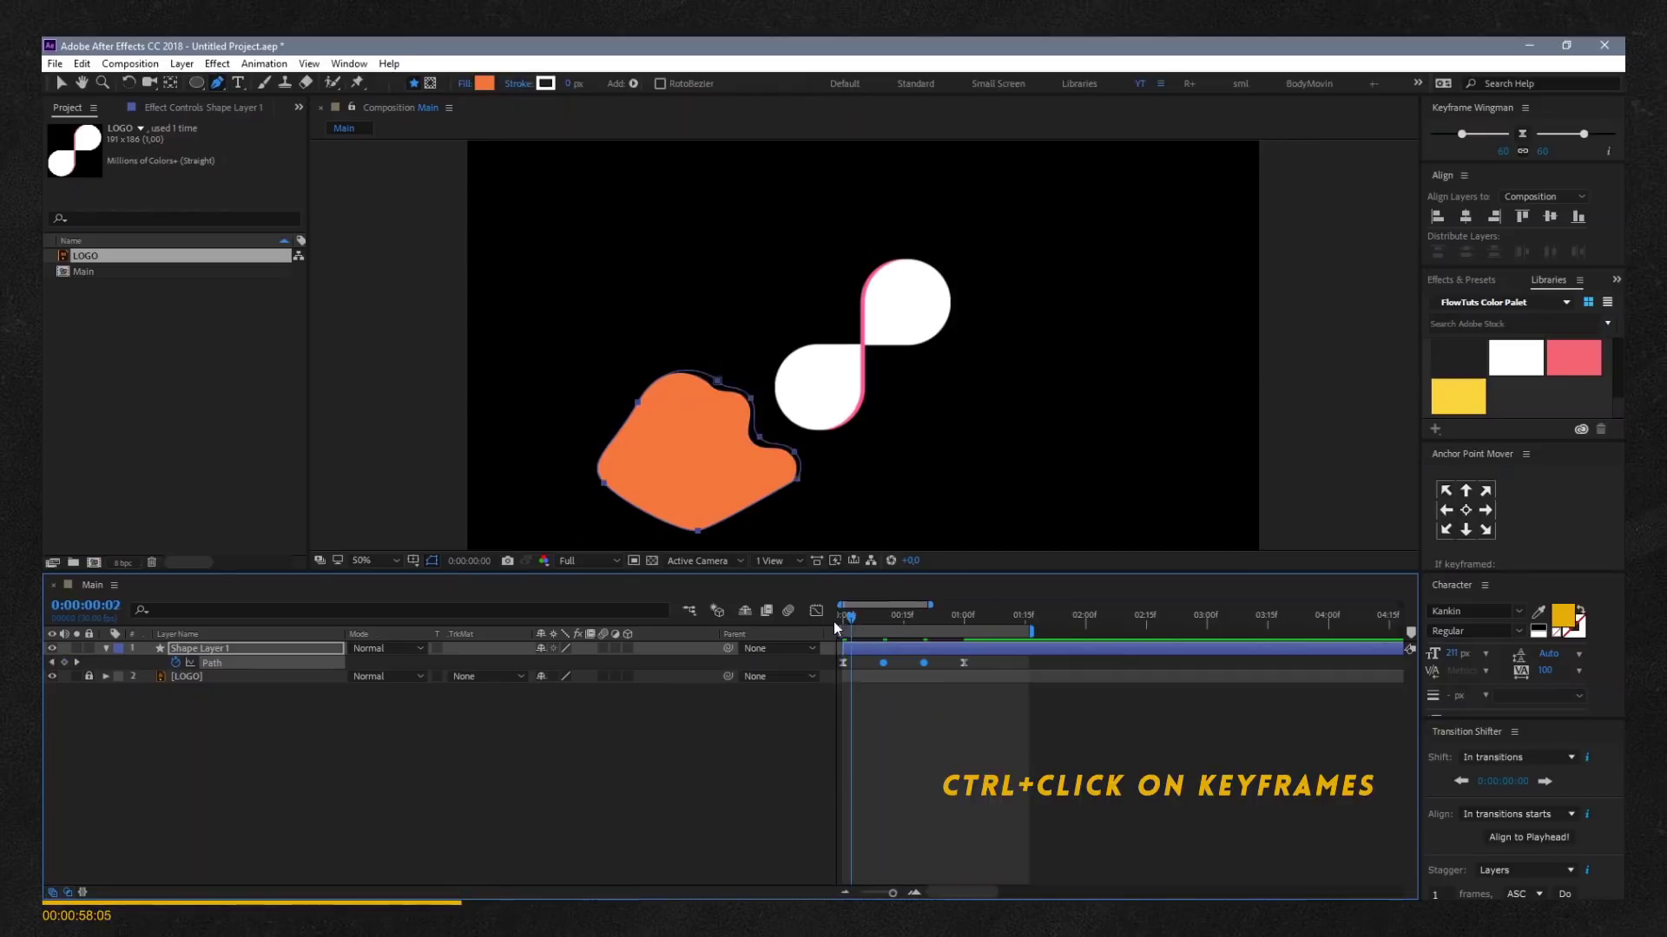
{"action": "key", "text": "space"}
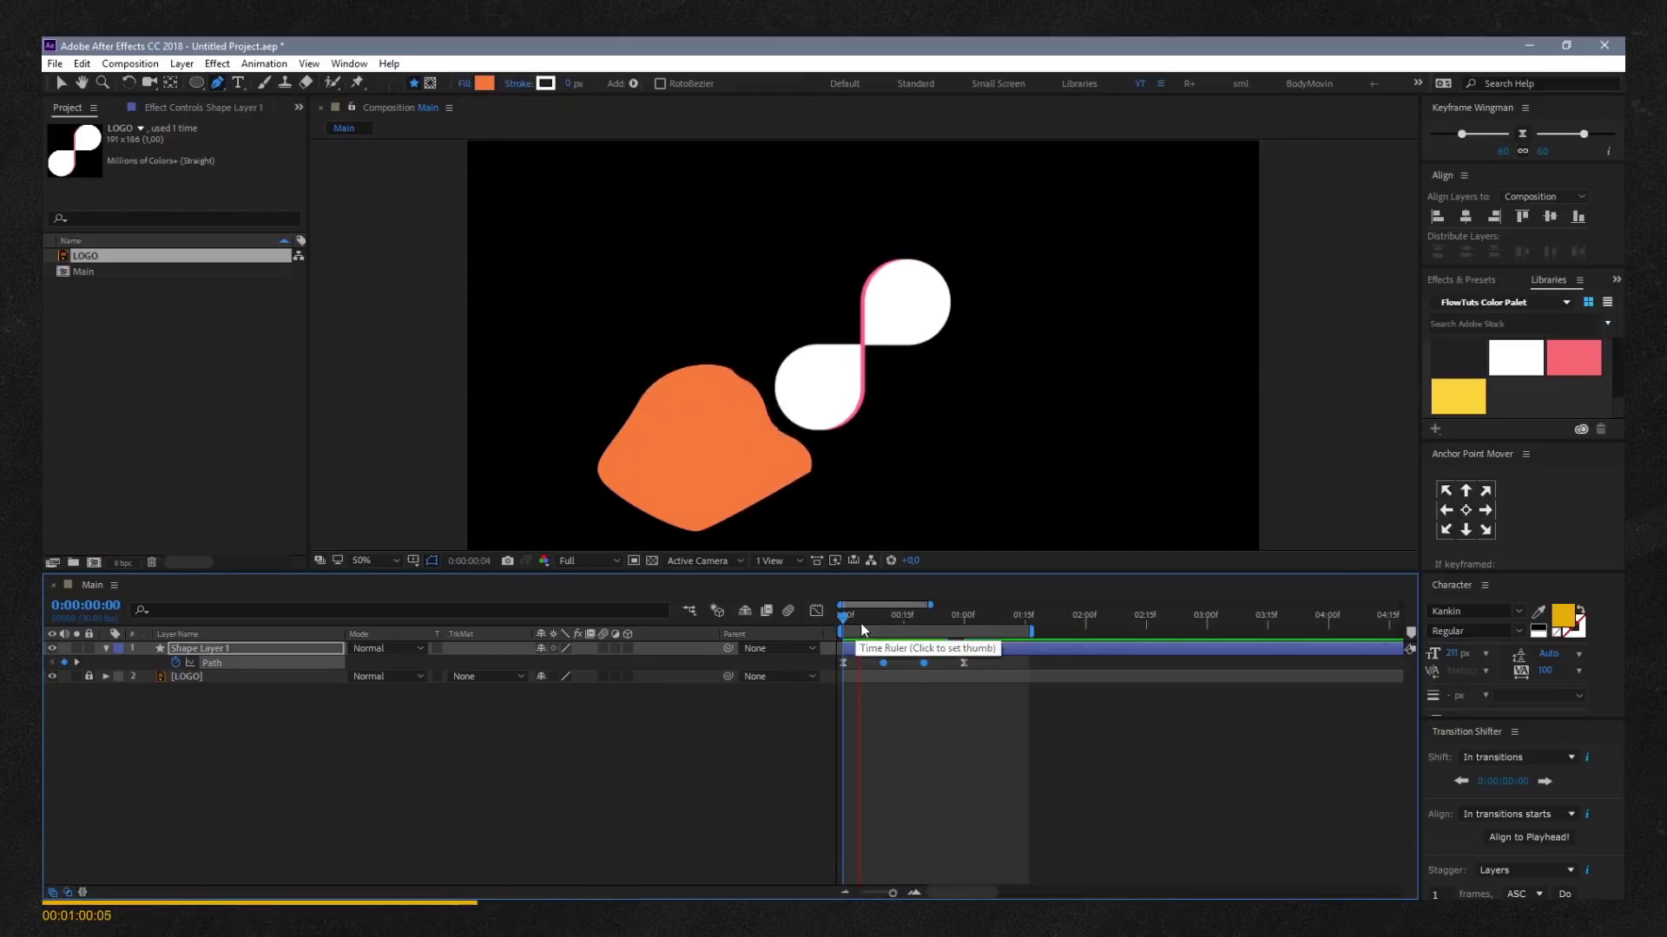
{"action": "key", "text": "space"}
Convert the first and last path keyframes to linear interpolation and review the animation up to 0:00:01:00.
{"action": "left_click", "coordinate": [863, 667]}
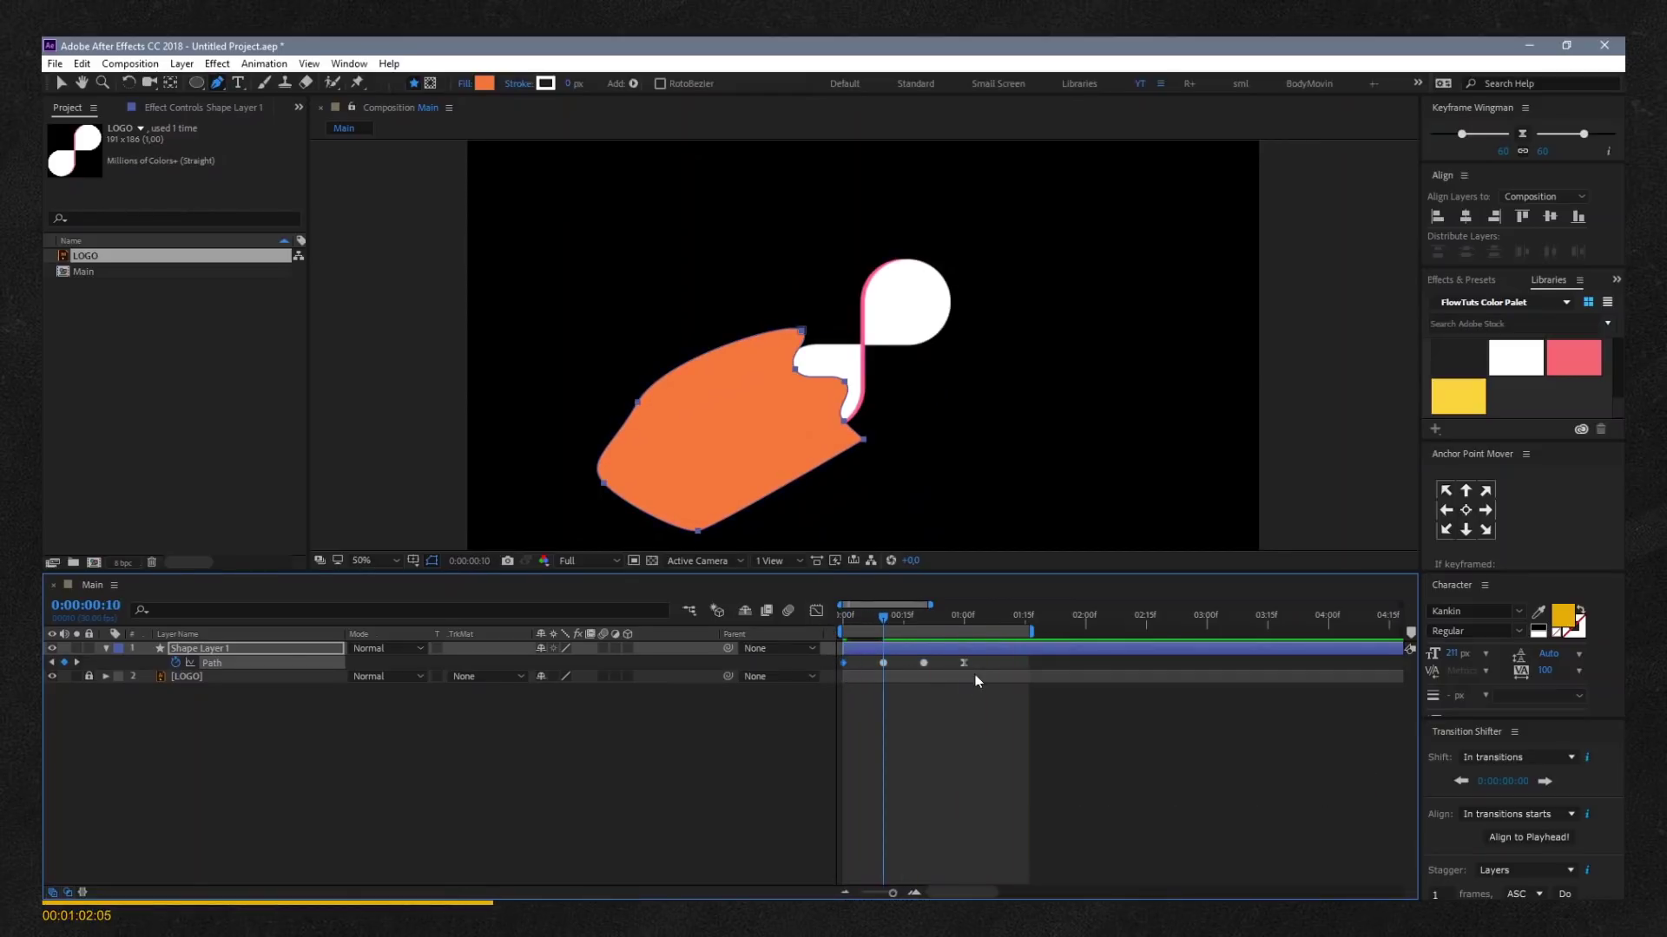
{"action": "key", "text": "space"}
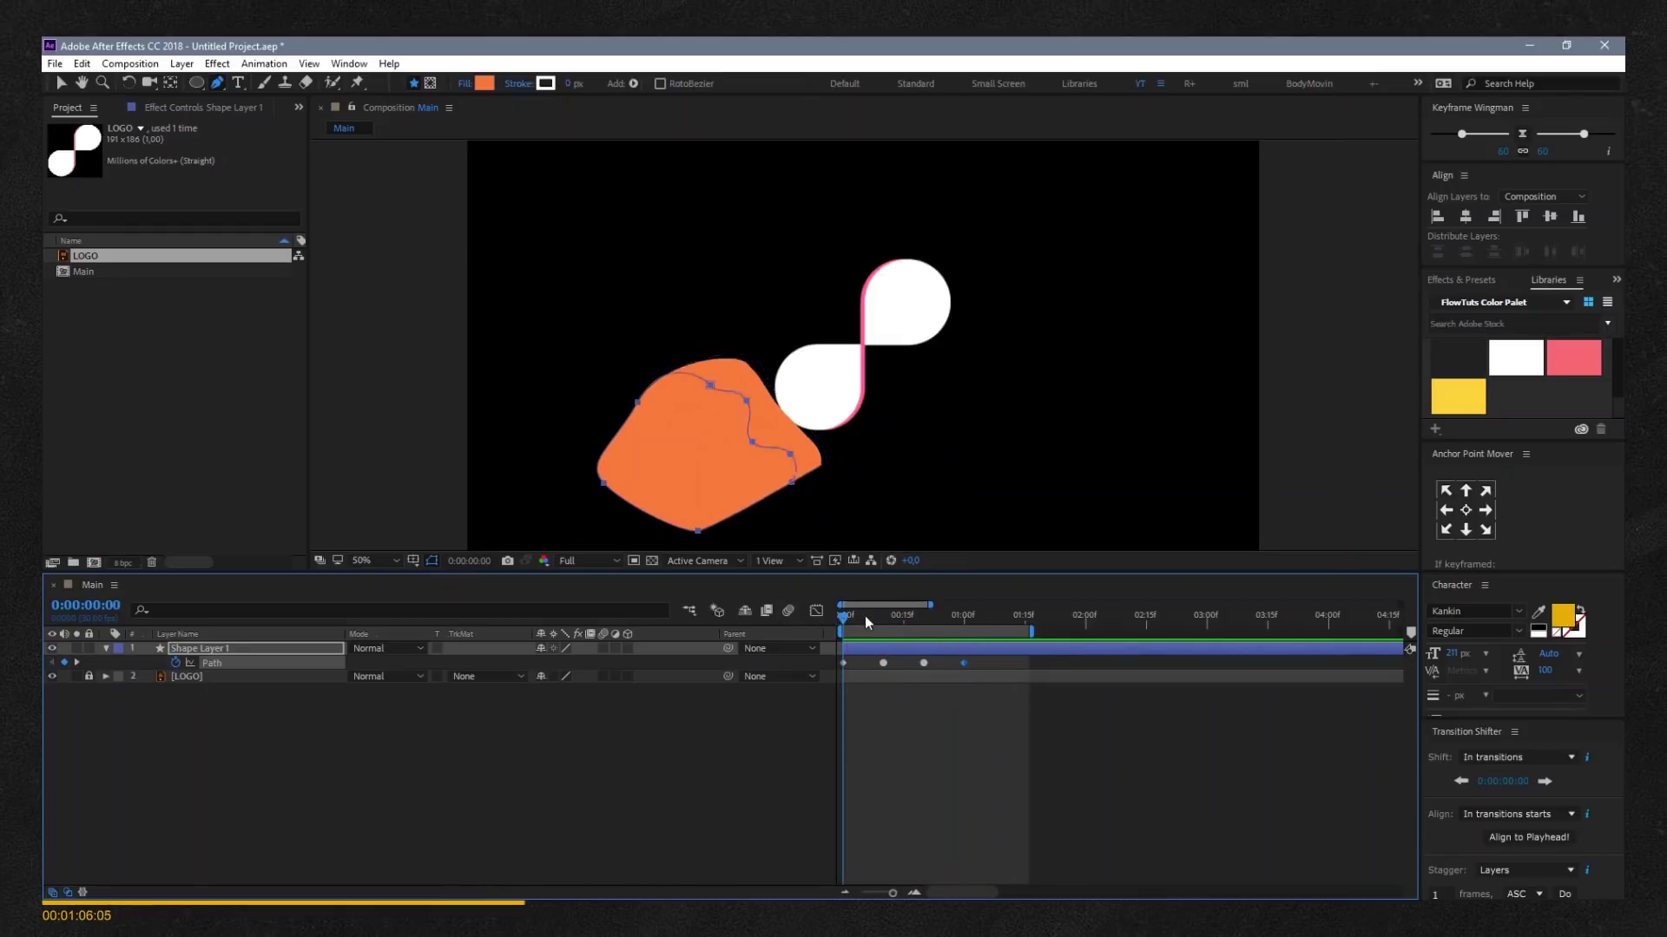
{"action": "left_click", "coordinate": [961, 623]}
{"action": "left_click_drag", "start_coordinate": [961, 628], "coordinate": [971, 628]}
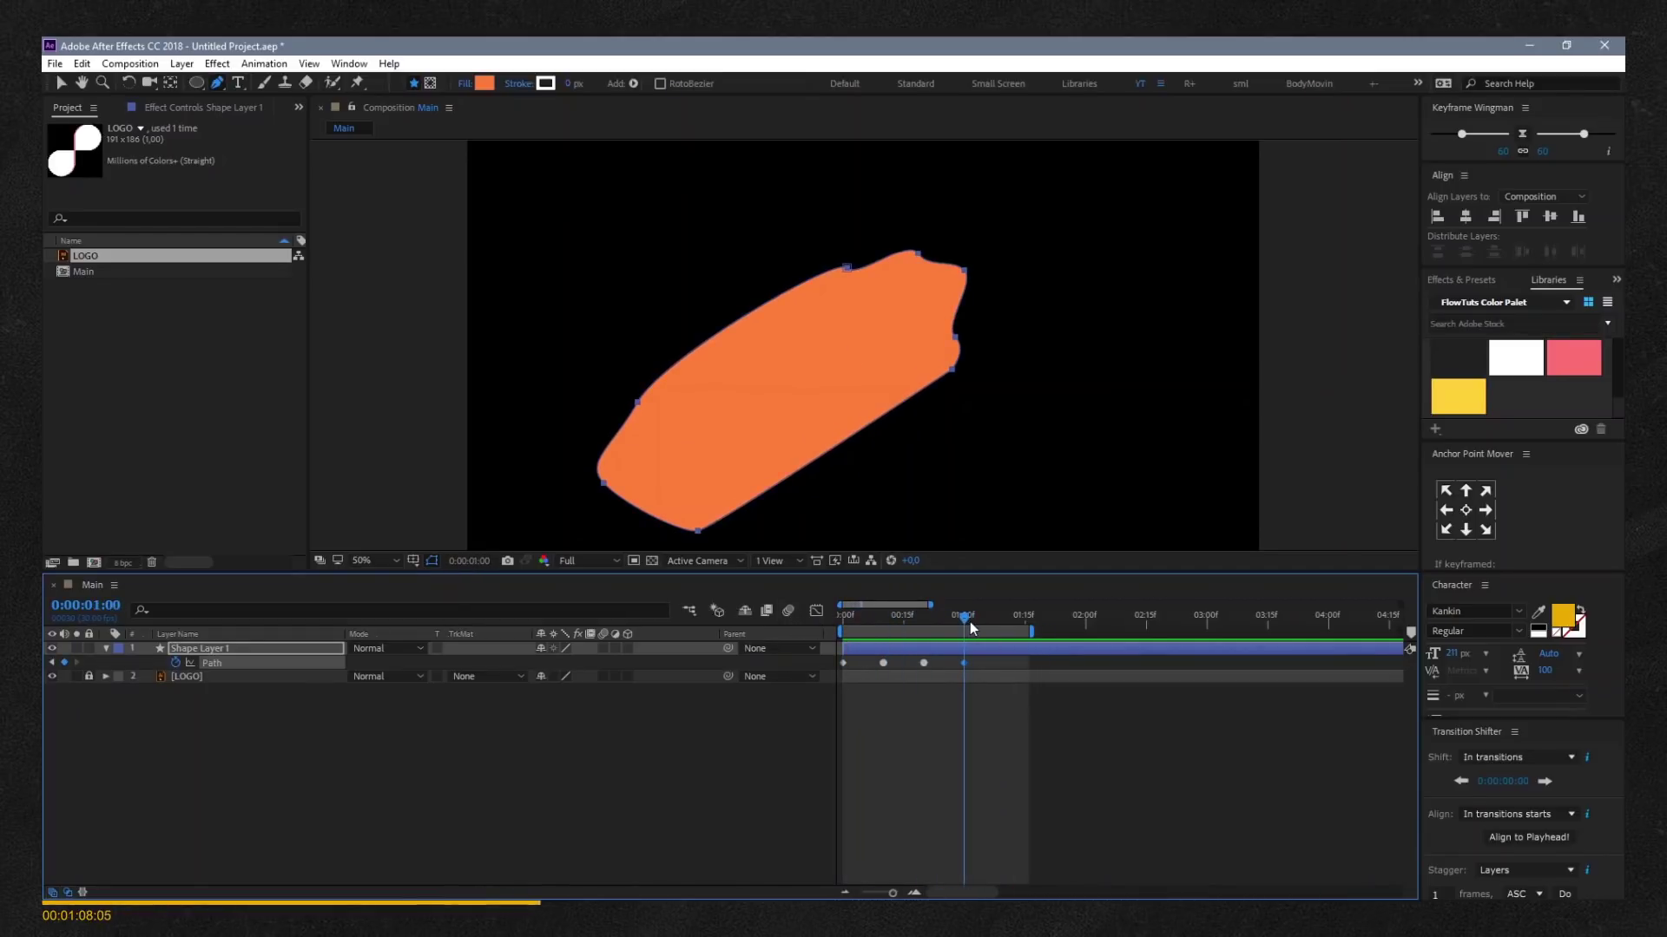
Change the fill color of Shape Layer 1 to white (FFFFFF).
{"action": "left_click", "coordinate": [294, 649]}
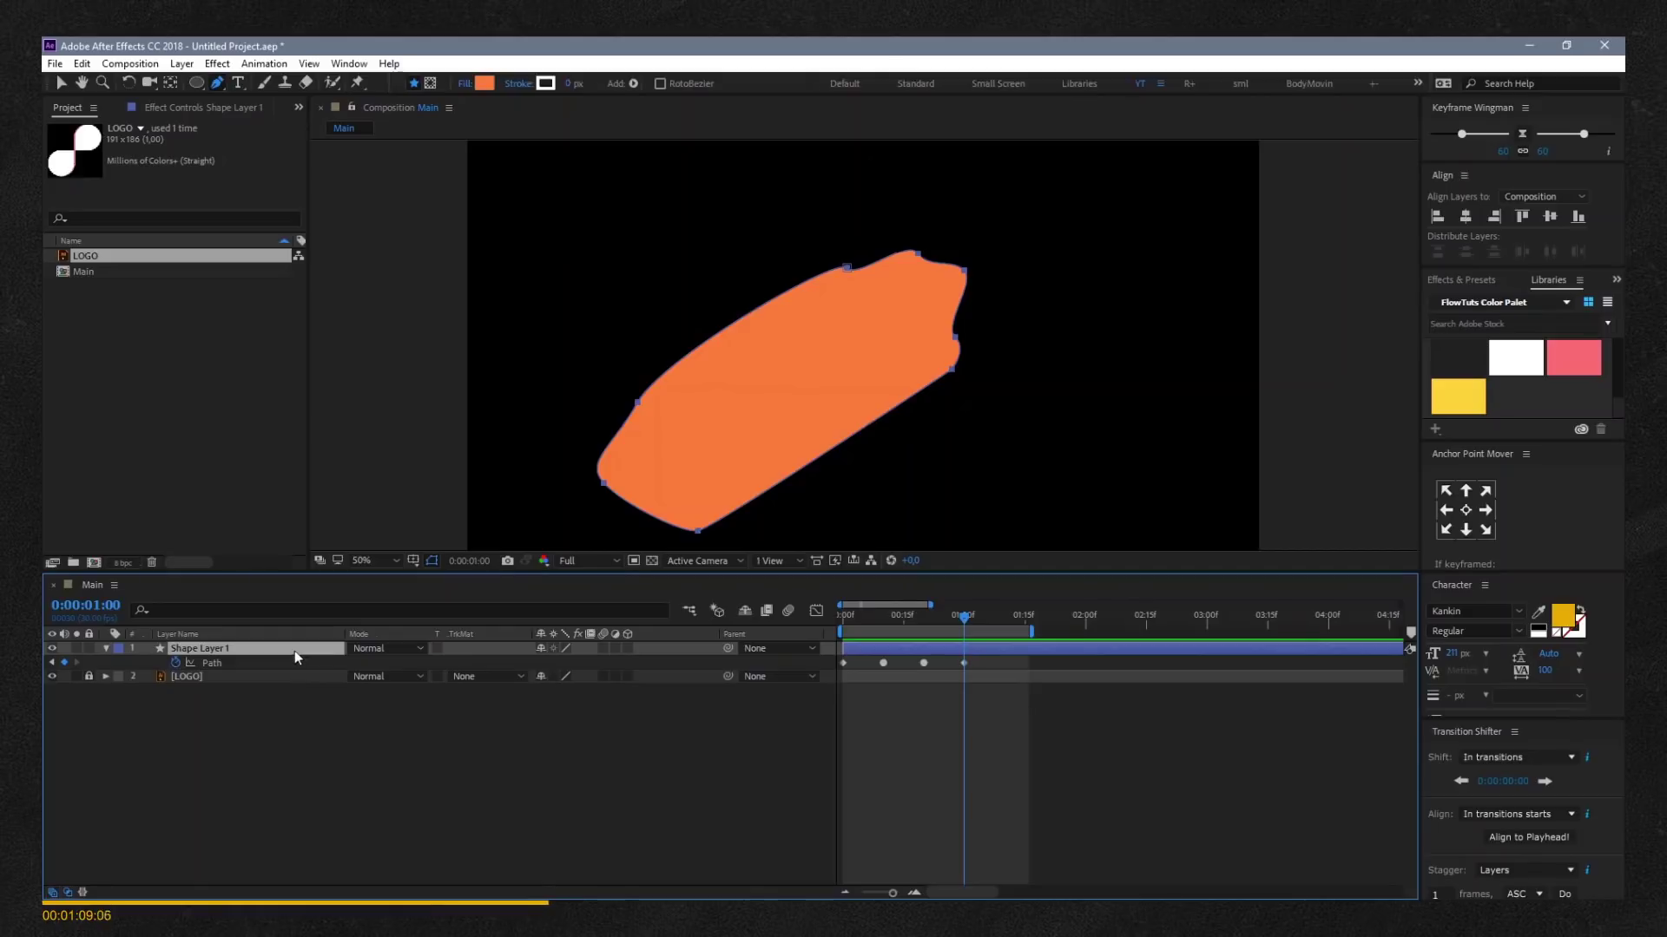
{"action": "left_click", "coordinate": [484, 83]}
{"action": "left_click_drag", "start_coordinate": [694, 572], "coordinate": [545, 484]}
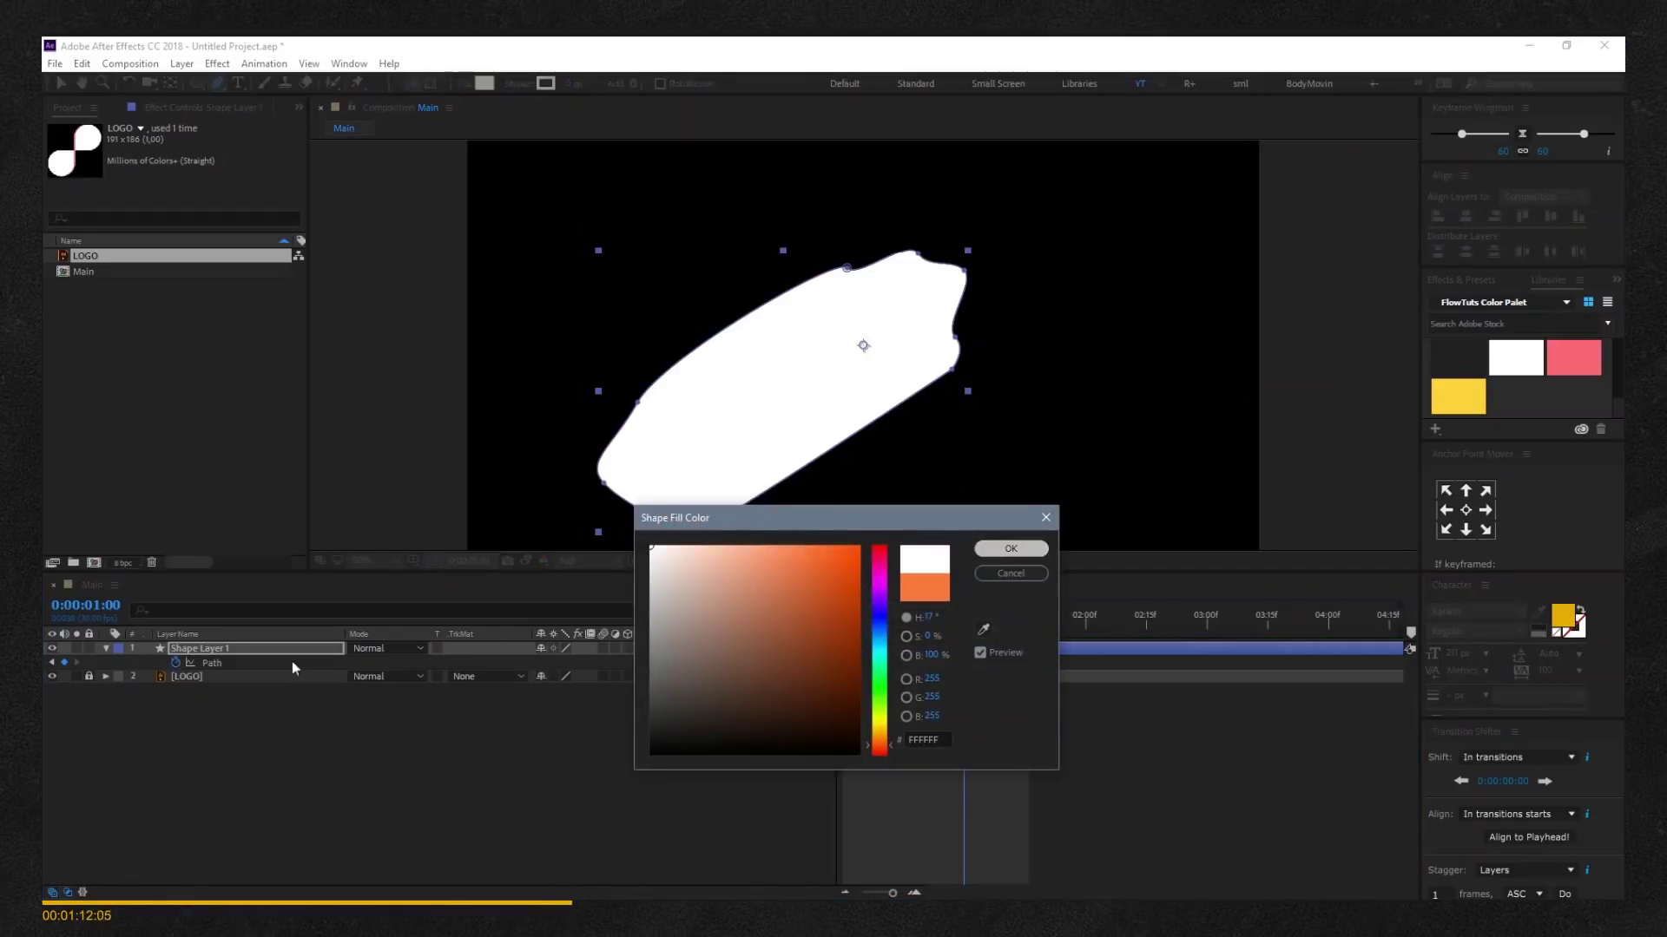
{"action": "left_click", "coordinate": [1010, 549]}
Move Shape Layer 1 below the LOGO layer, set its track matte to Alpha Matte "[LOGO]", and preview the reveal from the start.
{"action": "left_click_drag", "start_coordinate": [242, 655], "coordinate": [234, 728]}
{"action": "left_click", "coordinate": [507, 662]}
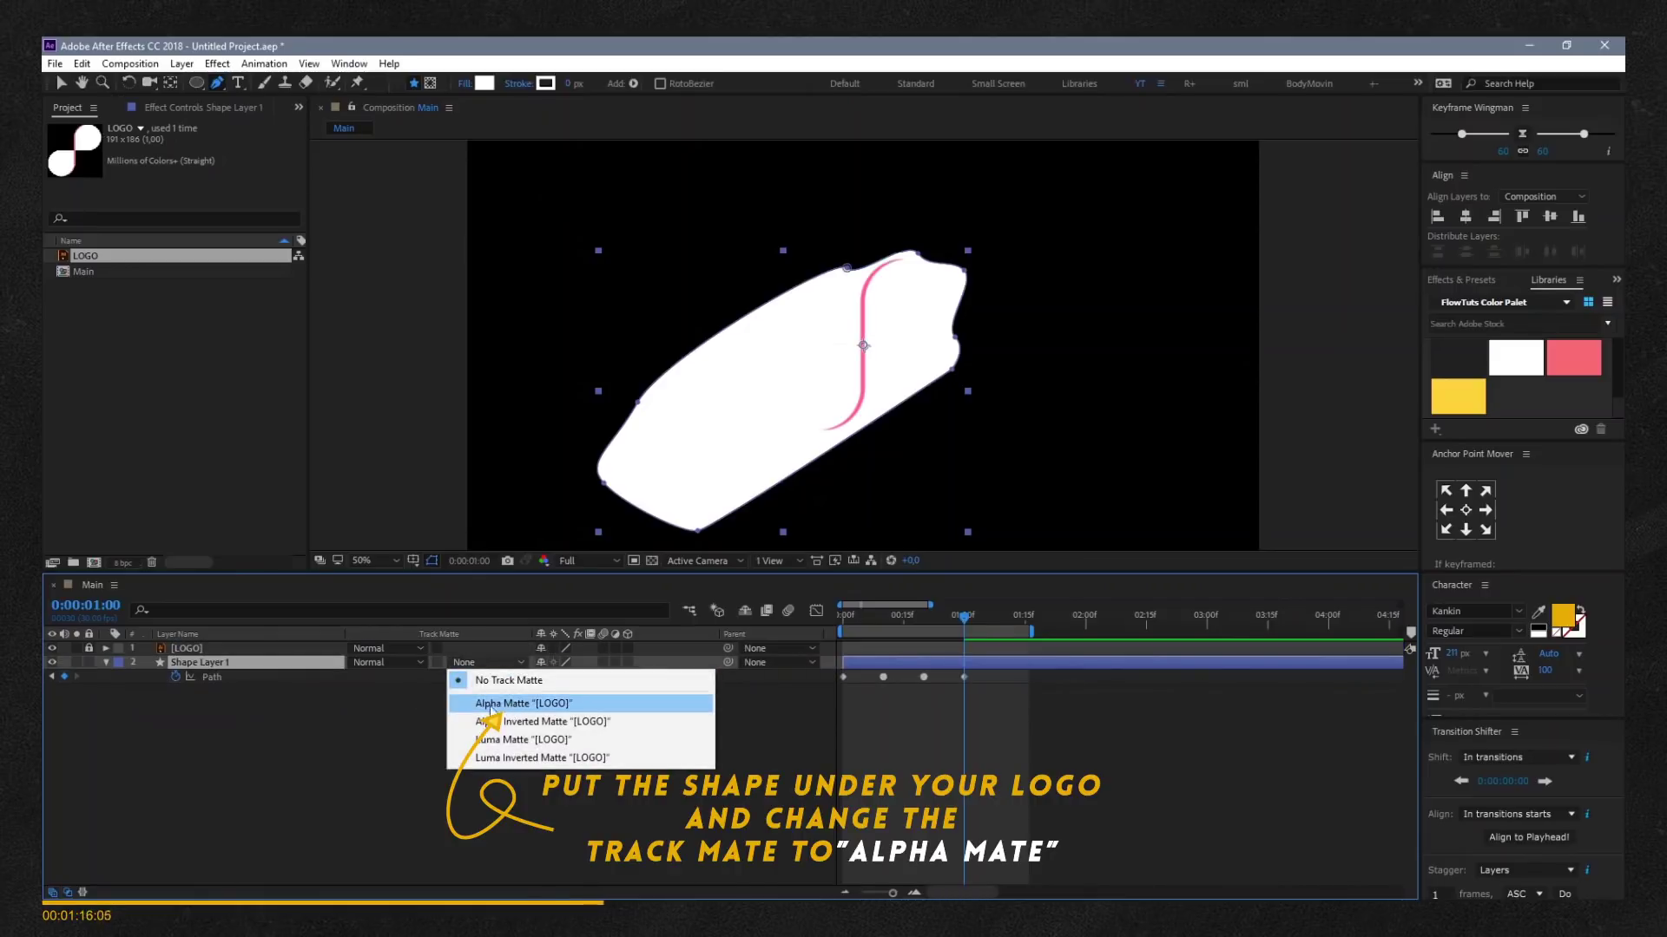
{"action": "left_click", "coordinate": [511, 703]}
{"action": "left_click_drag", "start_coordinate": [910, 621], "coordinate": [802, 622]}
{"action": "key", "text": "space"}
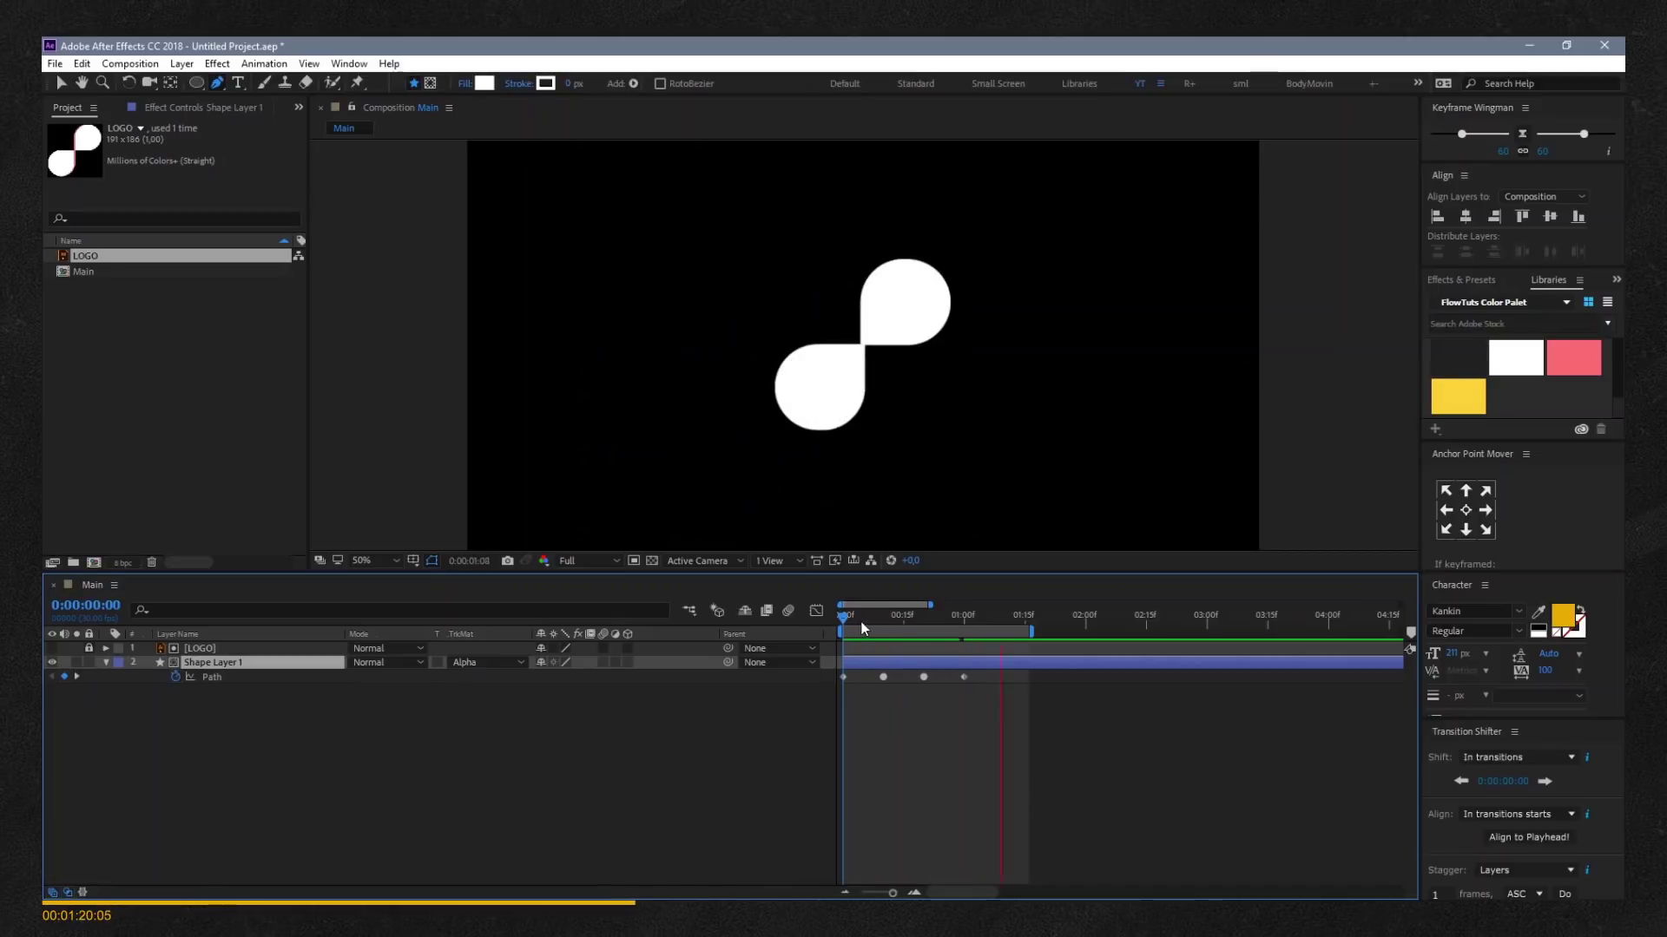
Expand the contents of Shape Layer 1 and add Wiggle Paths to the layer.
{"action": "left_click", "coordinate": [884, 621]}
{"action": "left_click", "coordinate": [180, 705]}
{"action": "left_click", "coordinate": [105, 662]}
{"action": "left_click", "coordinate": [106, 663]}
{"action": "left_click", "coordinate": [147, 705]}
{"action": "left_click", "coordinate": [710, 677]}
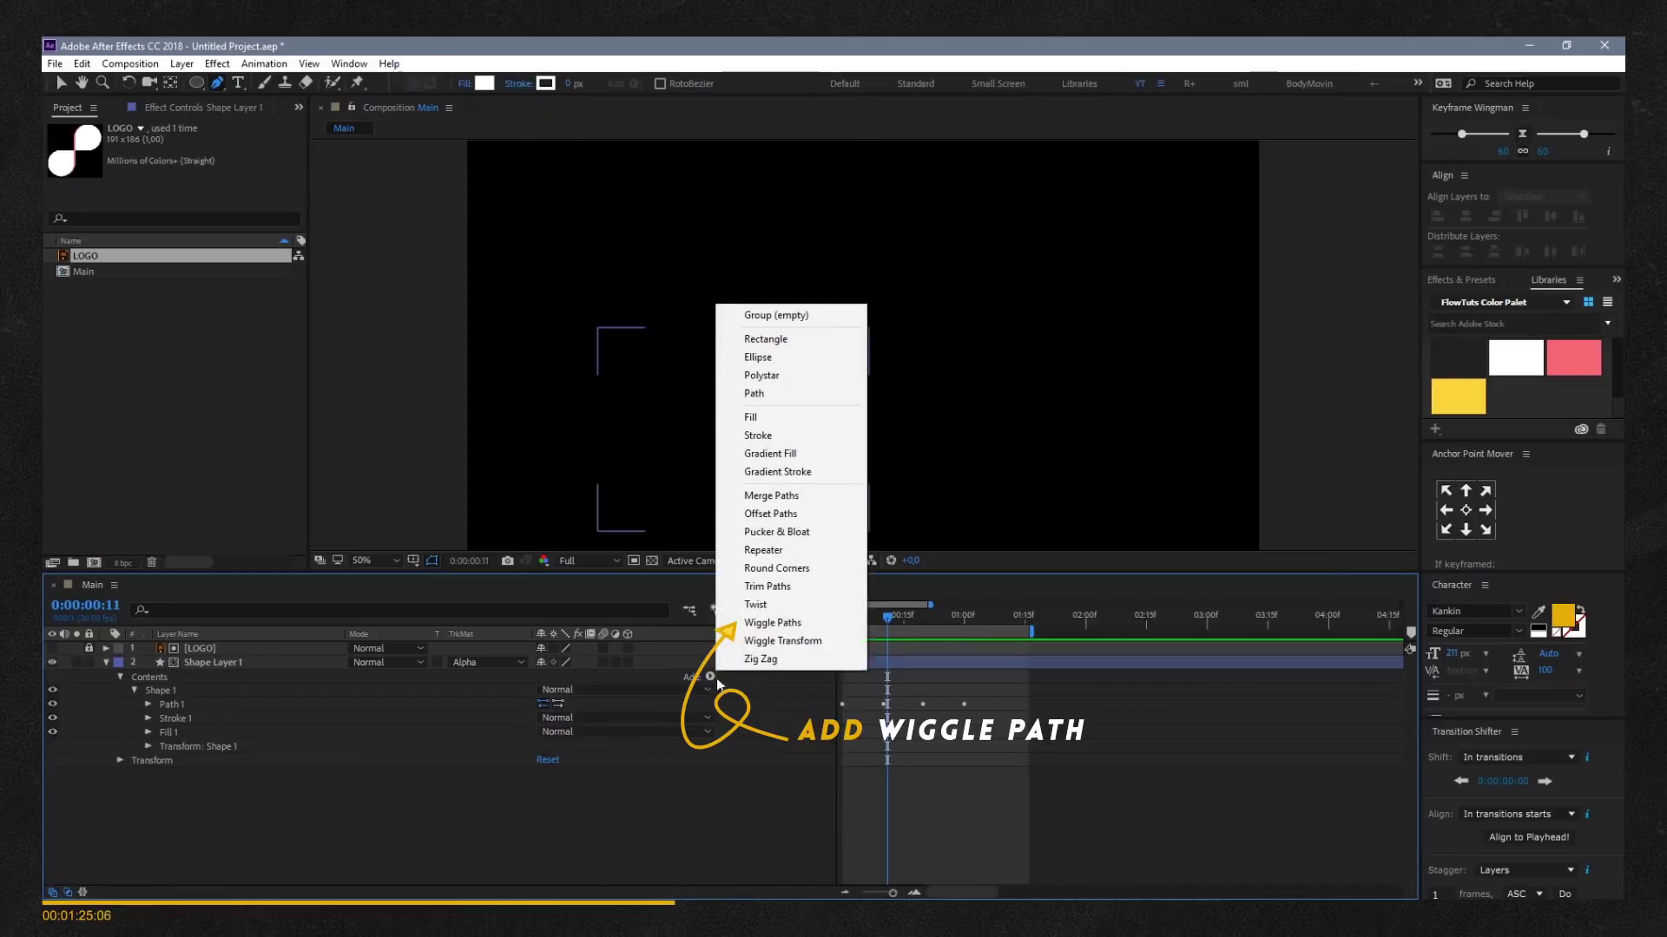
{"action": "left_click", "coordinate": [747, 623]}
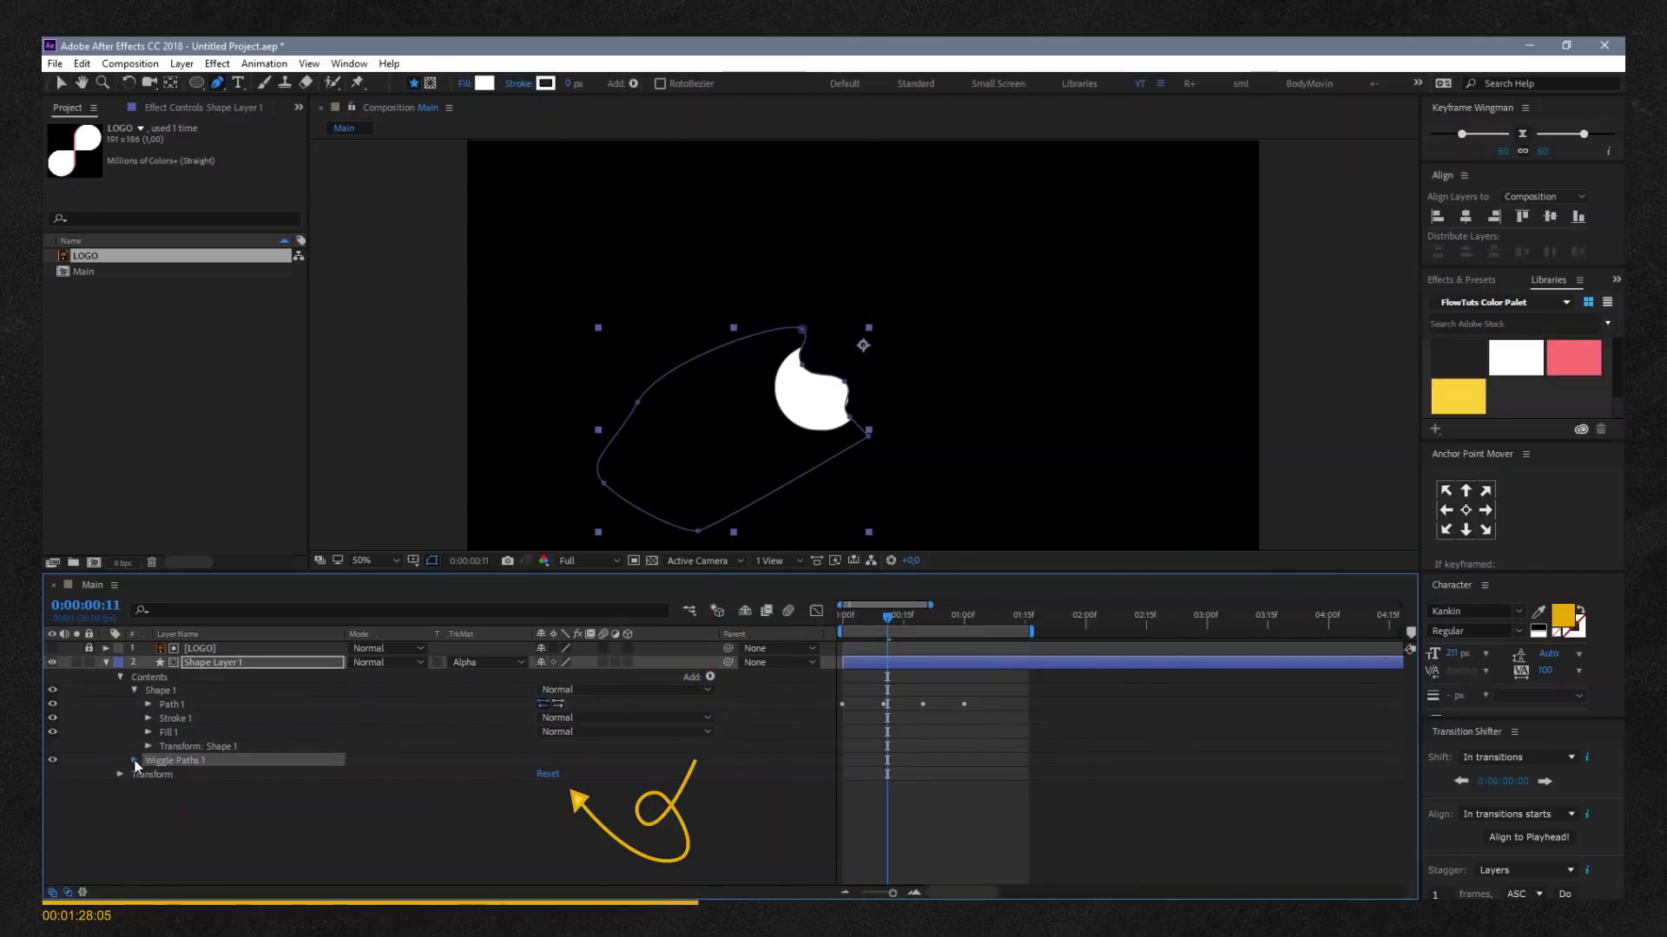
Set Wiggle Paths to size 24, detail 5 and Smooth points, and return to the start of the composition.
{"action": "left_click", "coordinate": [134, 760]}
{"action": "mouse_move", "coordinate": [543, 777]}
{"action": "left_mouse_down"}
{"action": "mouse_move", "coordinate": [526, 791]}
{"action": "mouse_move", "coordinate": [556, 775]}
{"action": "mouse_move", "coordinate": [543, 788]}
{"action": "left_mouse_up"}
{"action": "left_click", "coordinate": [560, 802]}
{"action": "left_click", "coordinate": [560, 839]}
{"action": "left_click", "coordinate": [545, 774]}
{"action": "key", "text": "period"}
{"action": "left_click", "coordinate": [583, 749]}
{"action": "left_click", "coordinate": [719, 678]}
{"action": "left_click_drag", "start_coordinate": [887, 617], "coordinate": [809, 621]}
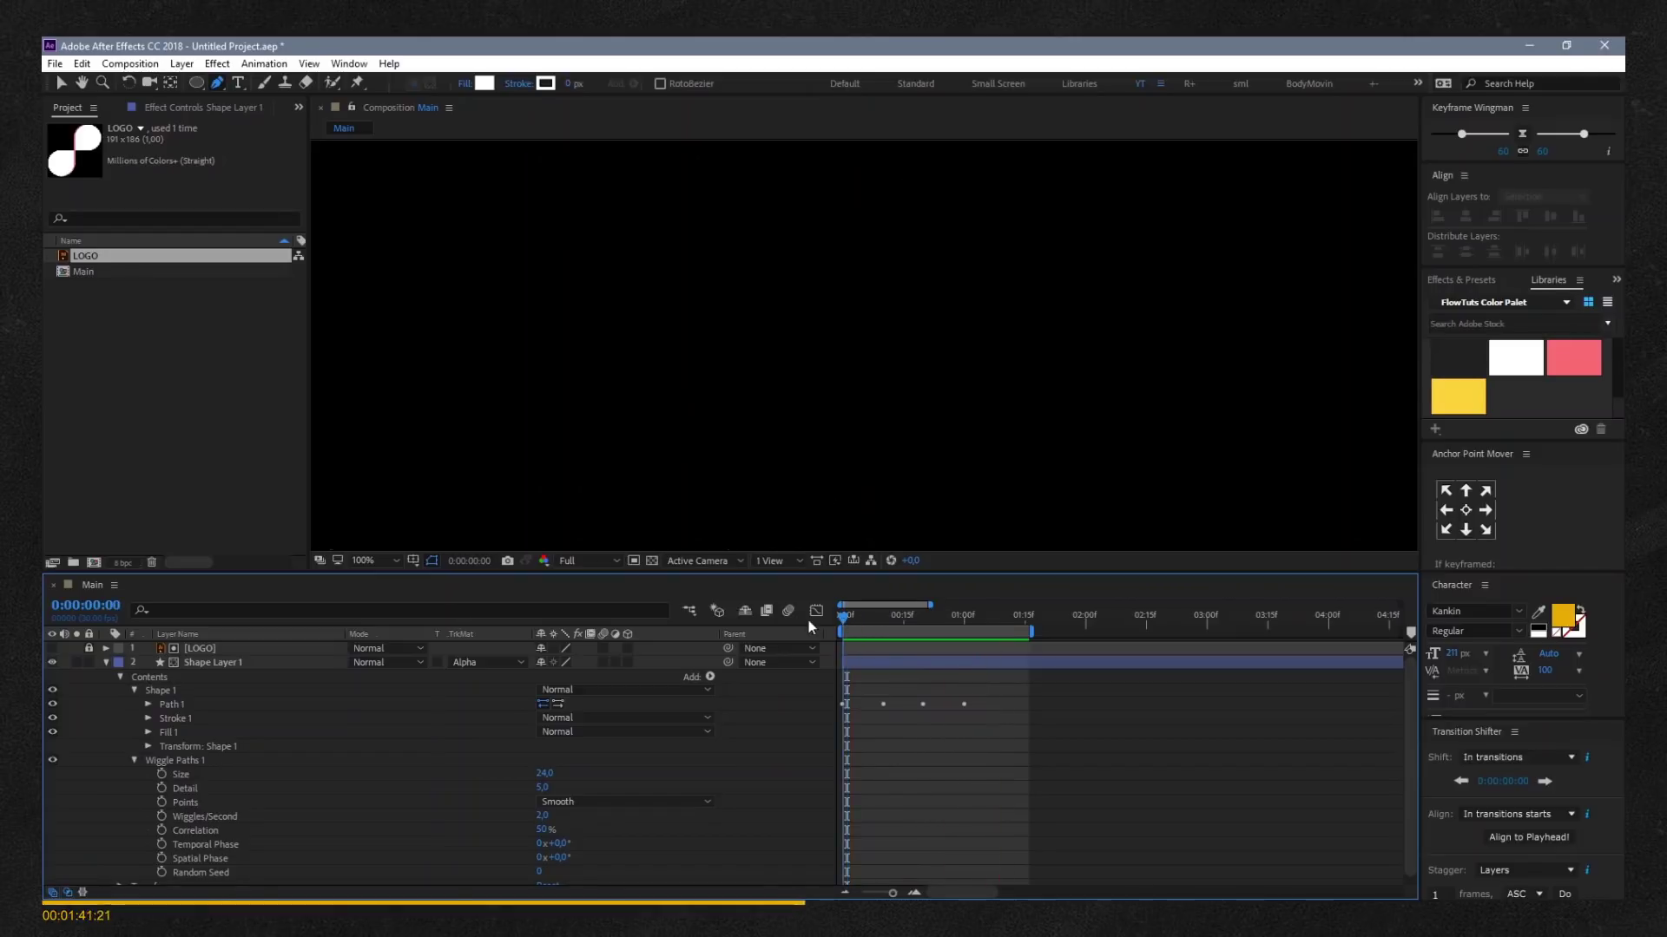
Unlock the LOGO layer and pre-compose it together with Shape Layer 1 into a new composition named 01.
{"action": "left_click", "coordinate": [106, 663]}
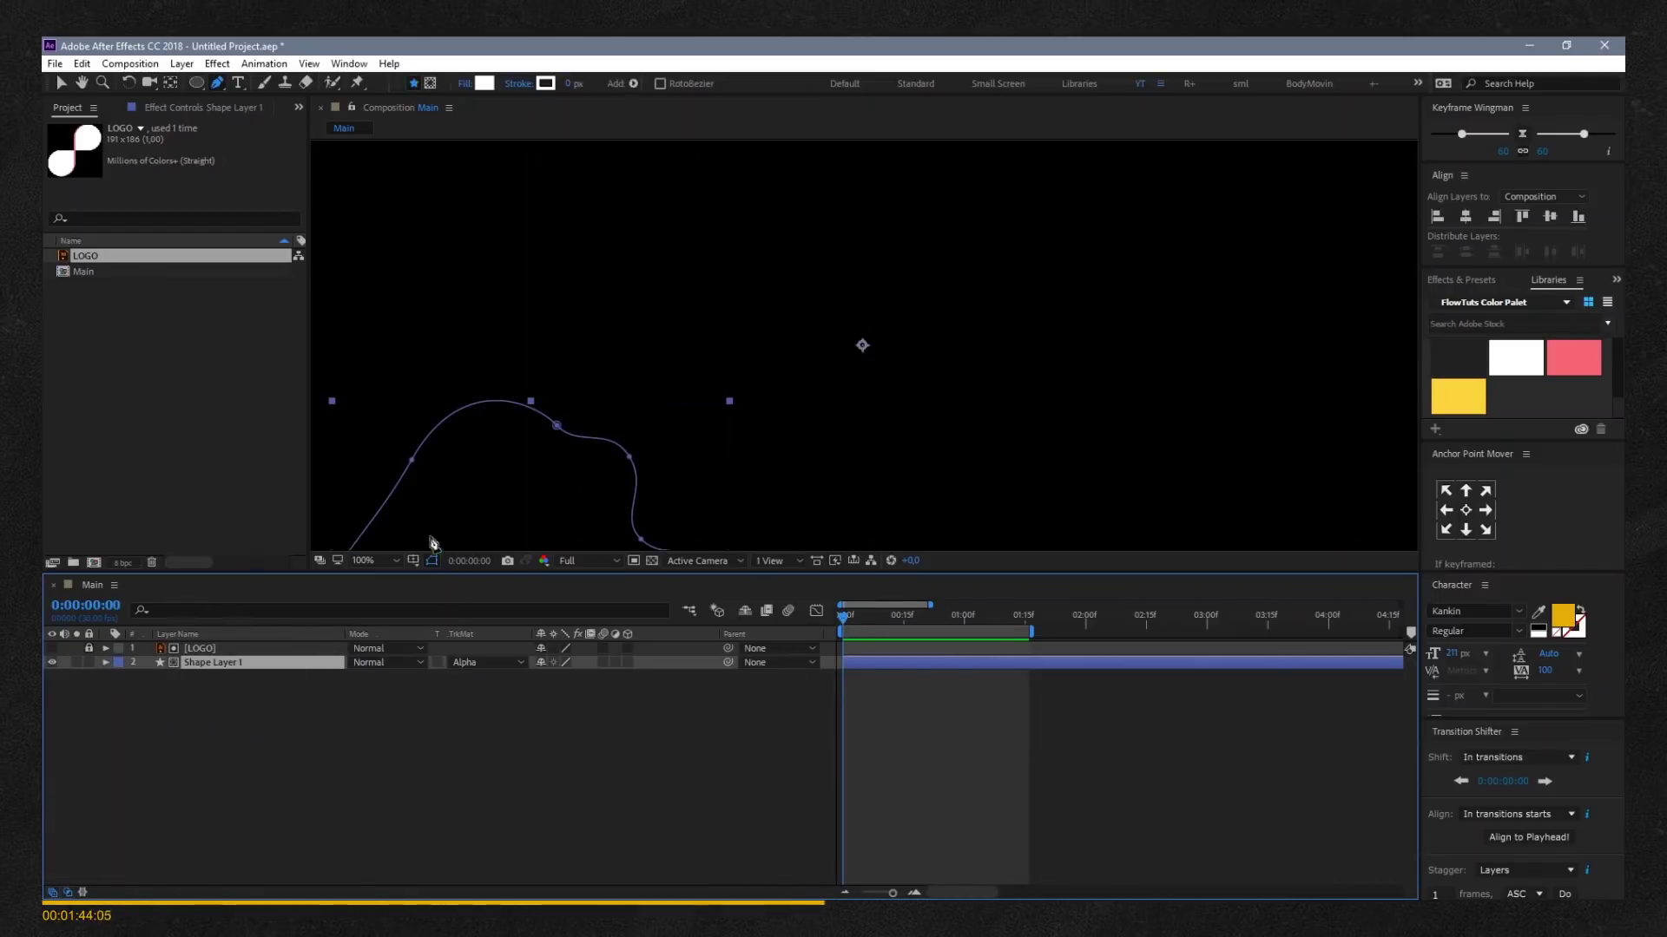
{"action": "left_click", "coordinate": [381, 561]}
{"action": "left_click", "coordinate": [387, 581]}
{"action": "left_click", "coordinate": [89, 649]}
{"action": "key", "text": "ctrl+a"}
{"action": "right_click", "coordinate": [206, 650]}
{"action": "left_click", "coordinate": [261, 587]}
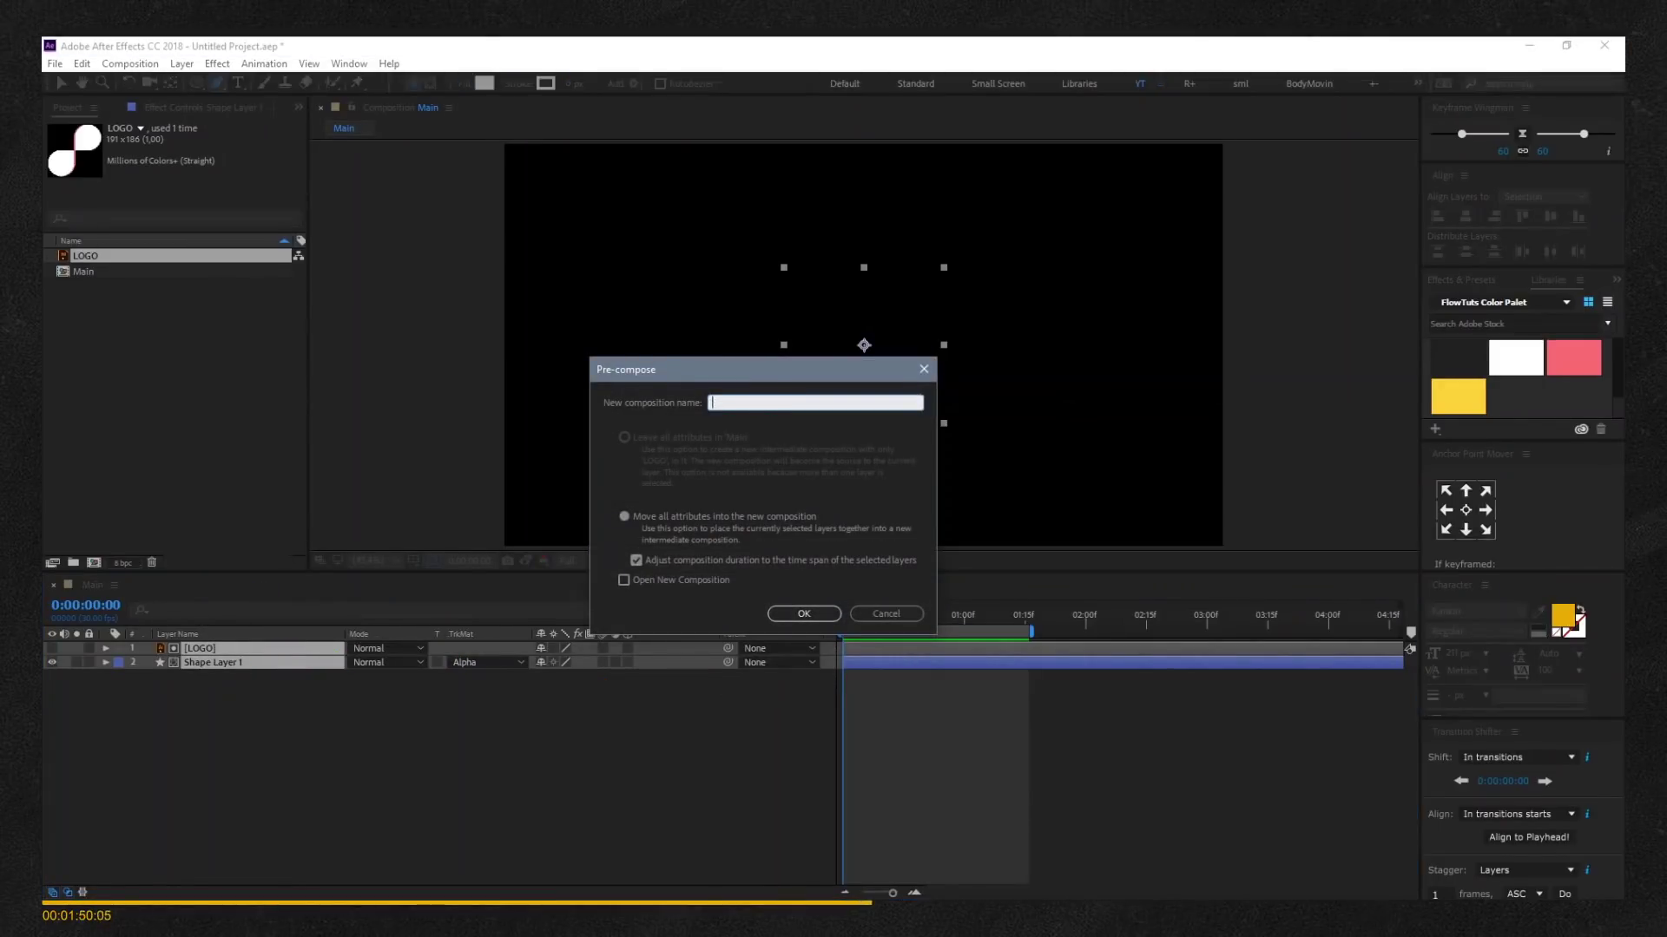
{"action": "type", "text": "01"}
{"action": "key", "text": "Return"}
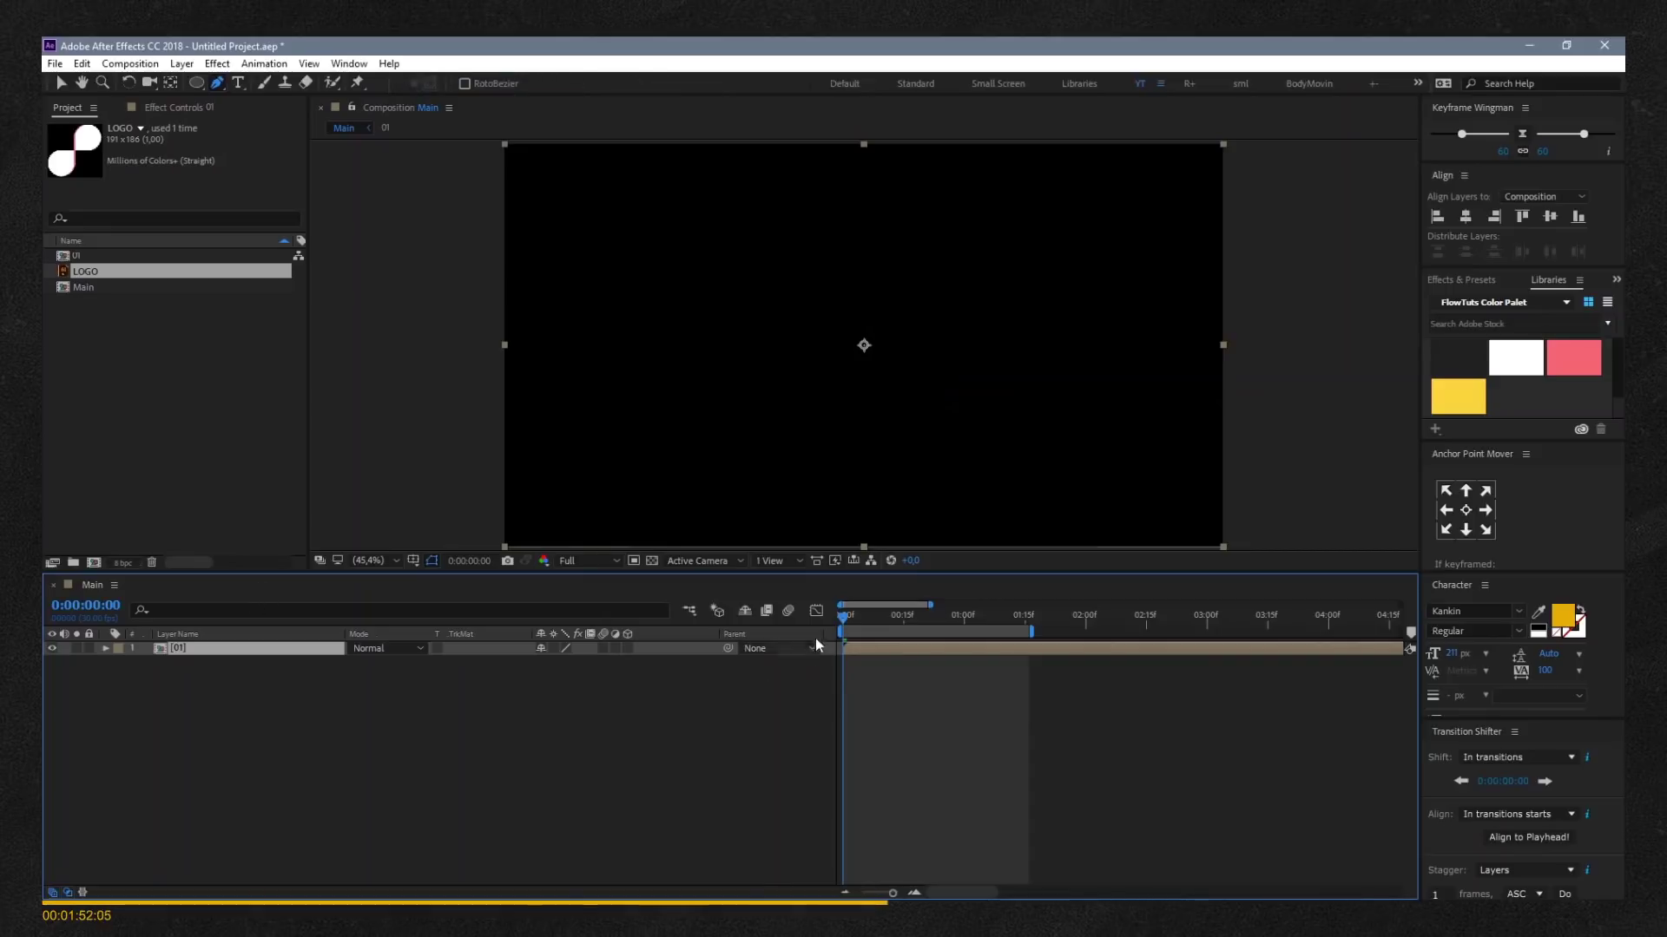
Preview the 01 pre-composition, duplicate its layer, and set the current time to 0:00:00:05.
{"action": "key", "text": "space"}
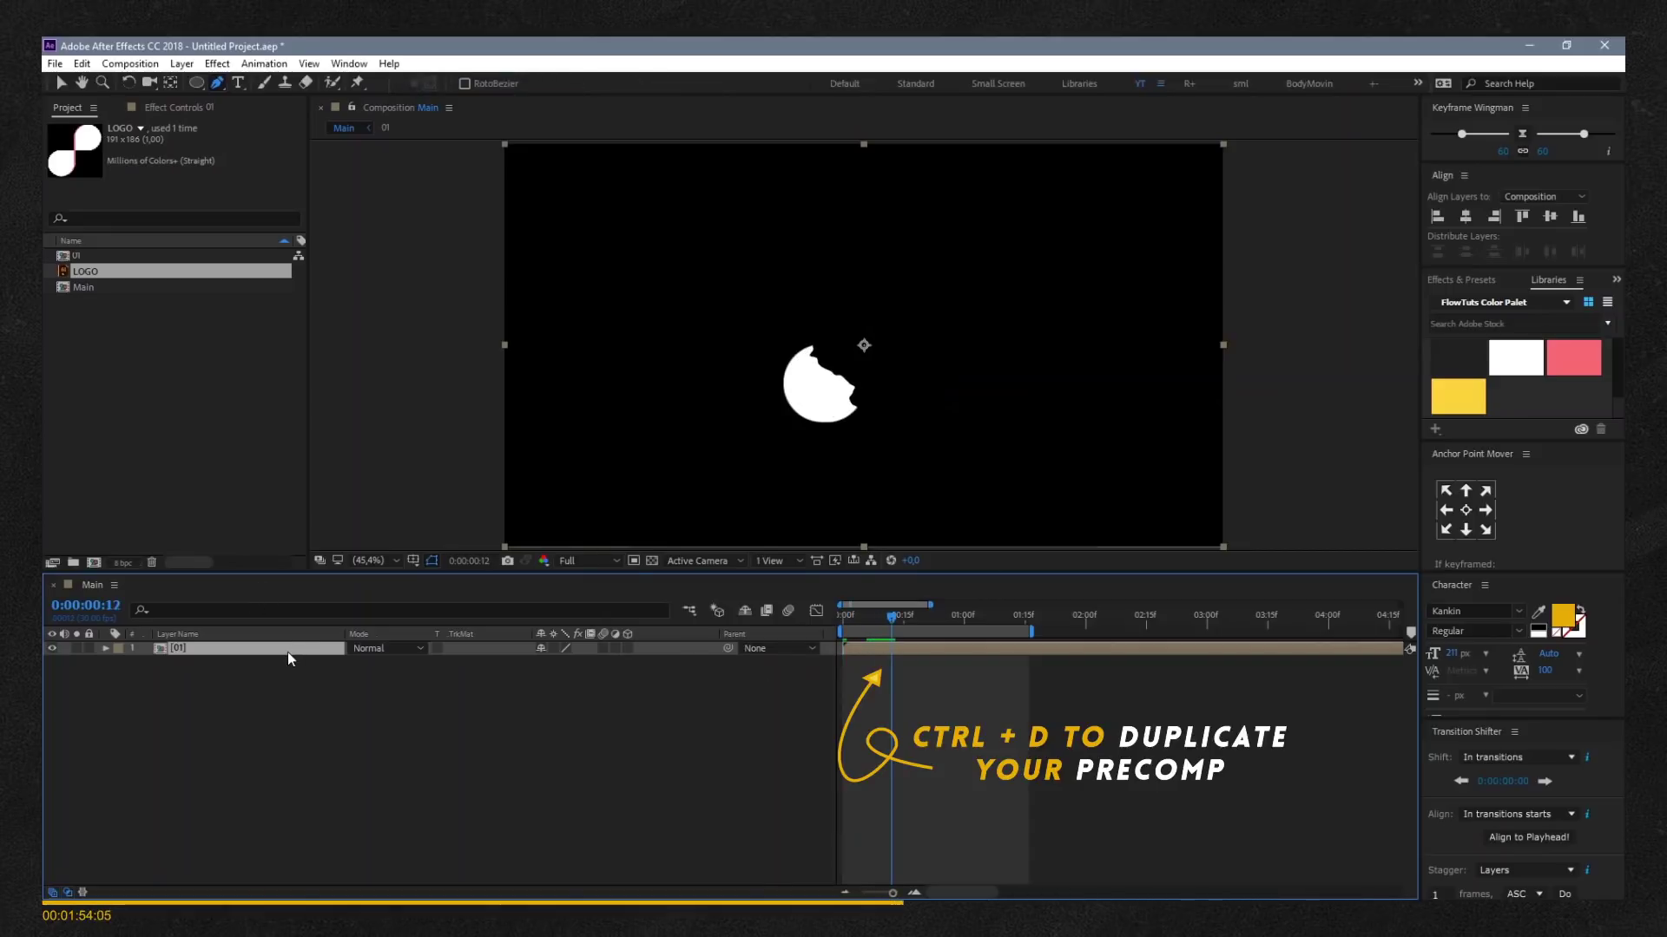
{"action": "key", "text": "ctrl+d"}
{"action": "left_click", "coordinate": [865, 618]}
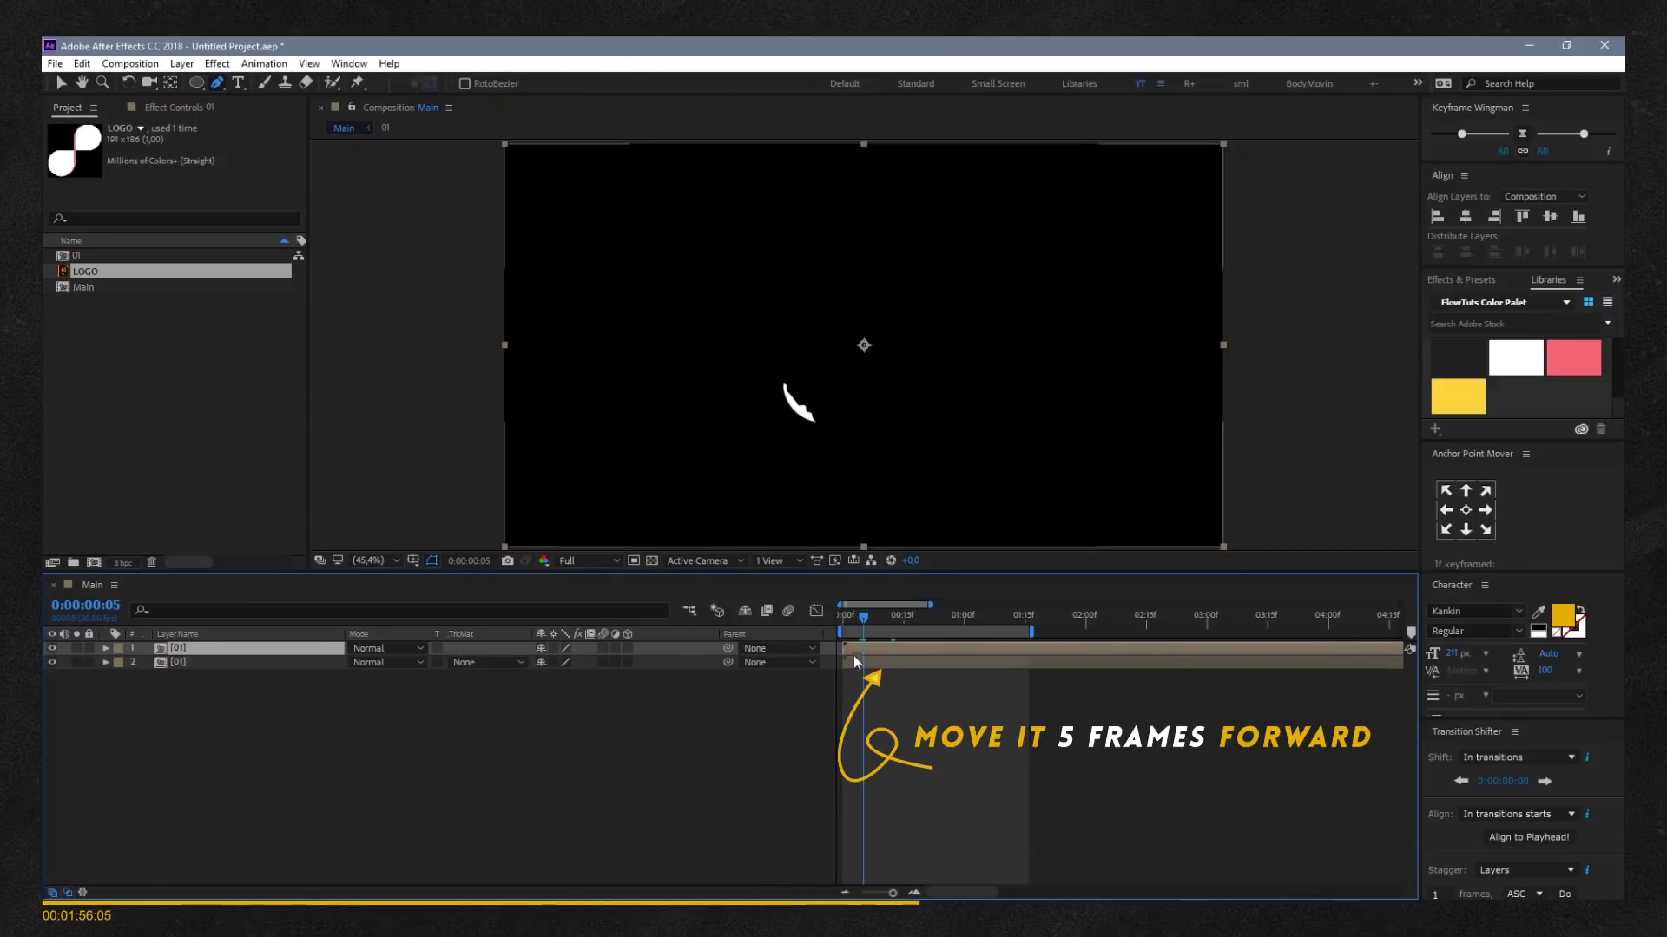
Apply a Fill effect to the lower 01 layer and sample the yellow #FED33D library swatch as its colour.
{"action": "left_click", "coordinate": [1476, 280]}
{"action": "left_click", "coordinate": [1496, 300]}
{"action": "type", "text": "fill"}
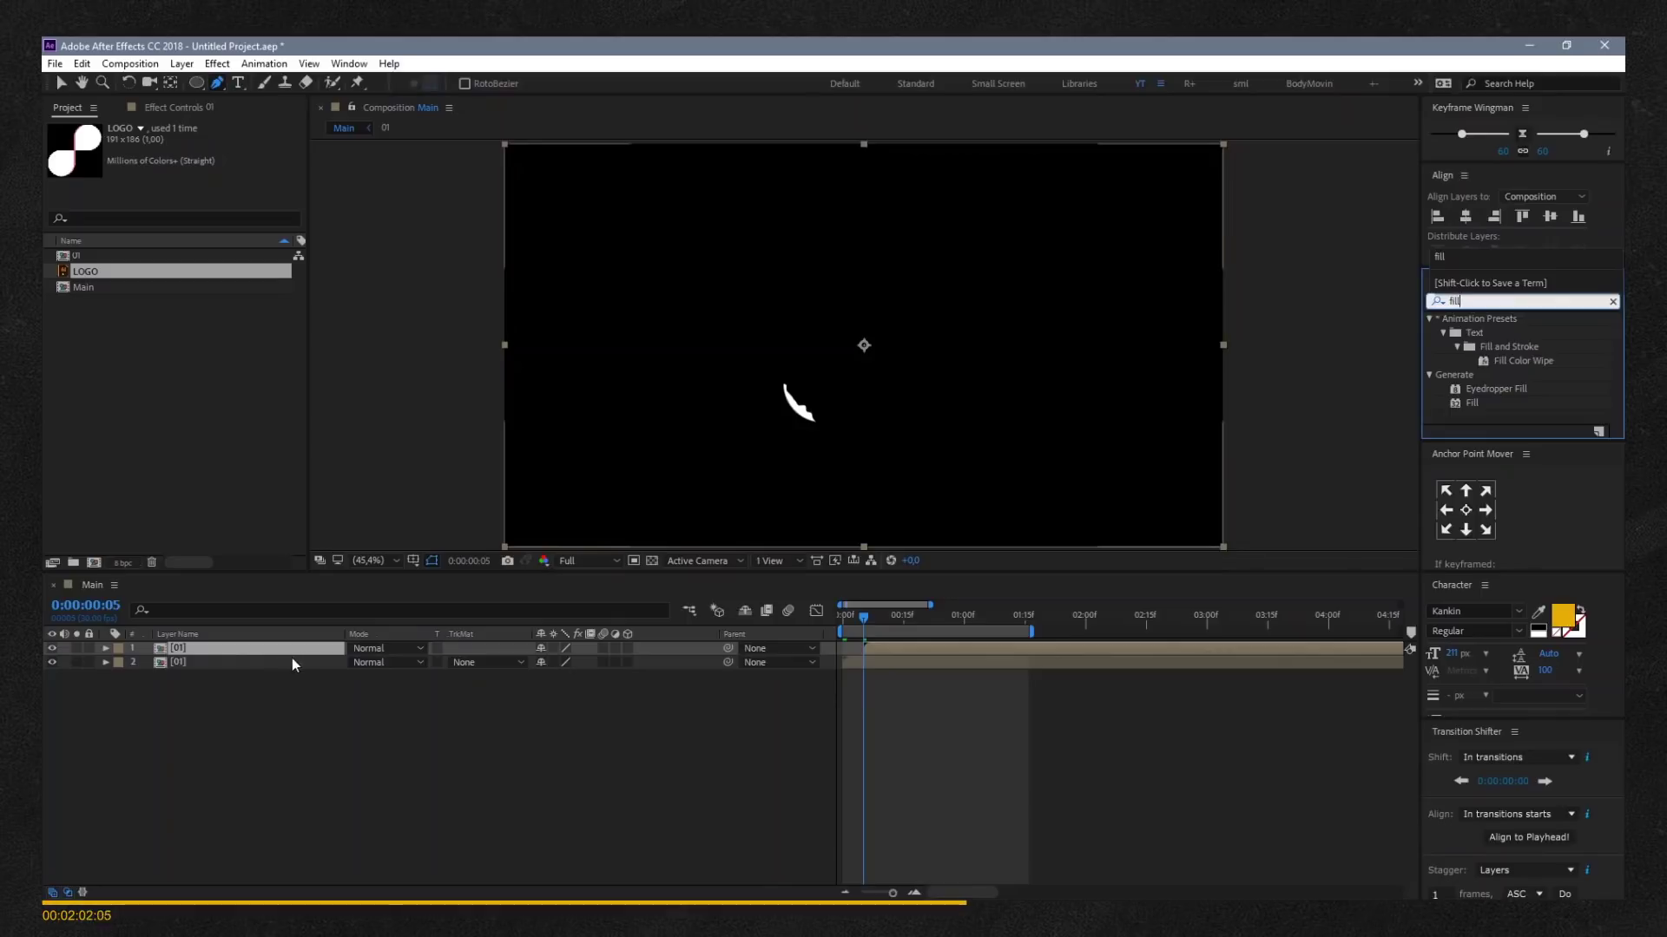
{"action": "left_click", "coordinate": [326, 665]}
{"action": "double_click", "coordinate": [1471, 403]}
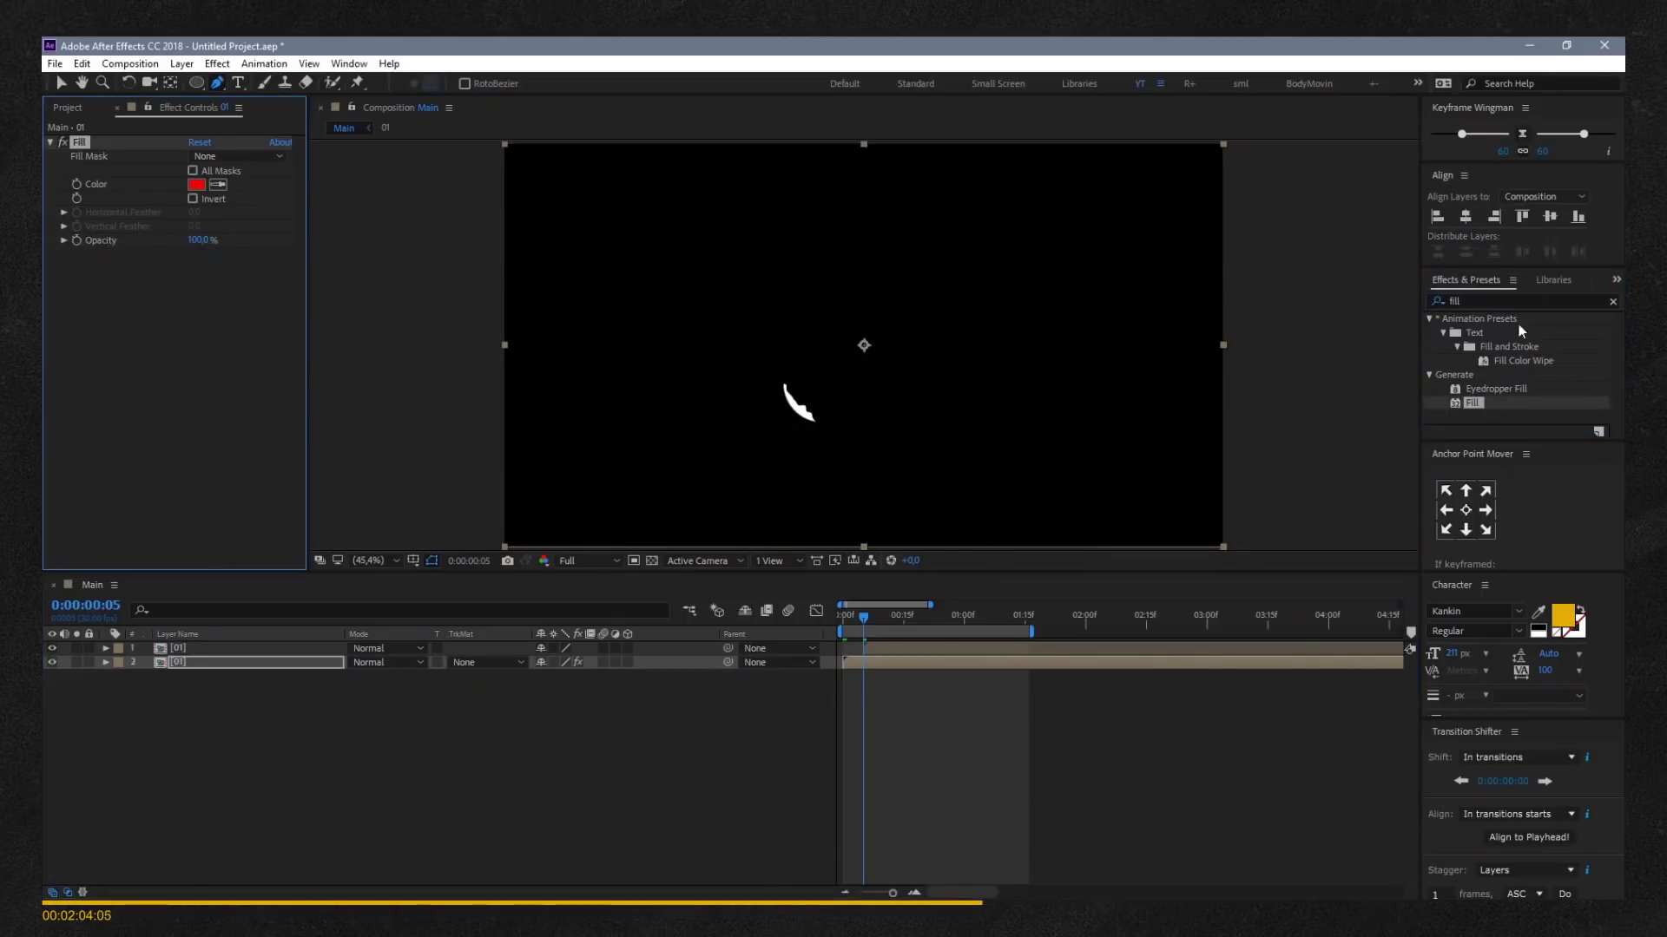
{"action": "left_click", "coordinate": [1553, 279]}
{"action": "left_click", "coordinate": [219, 184]}
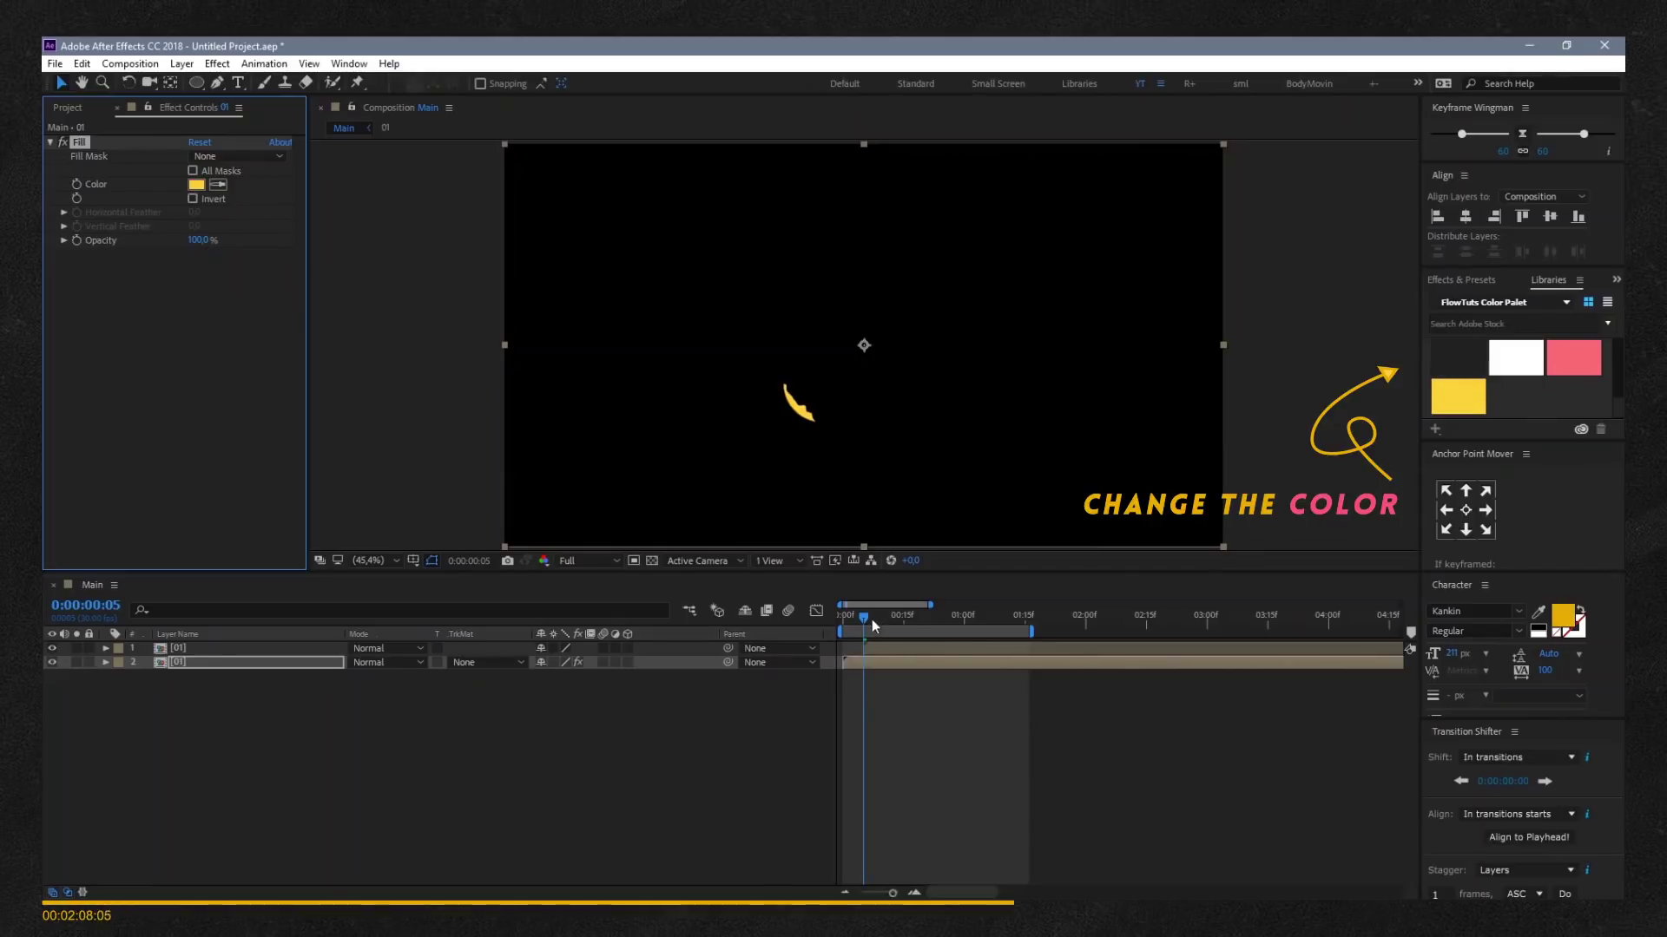
Apply a Fill effect to the upper 01 layer and sample the pink #FC6074 library swatch as its colour.
{"action": "left_click_drag", "start_coordinate": [871, 618], "coordinate": [893, 632]}
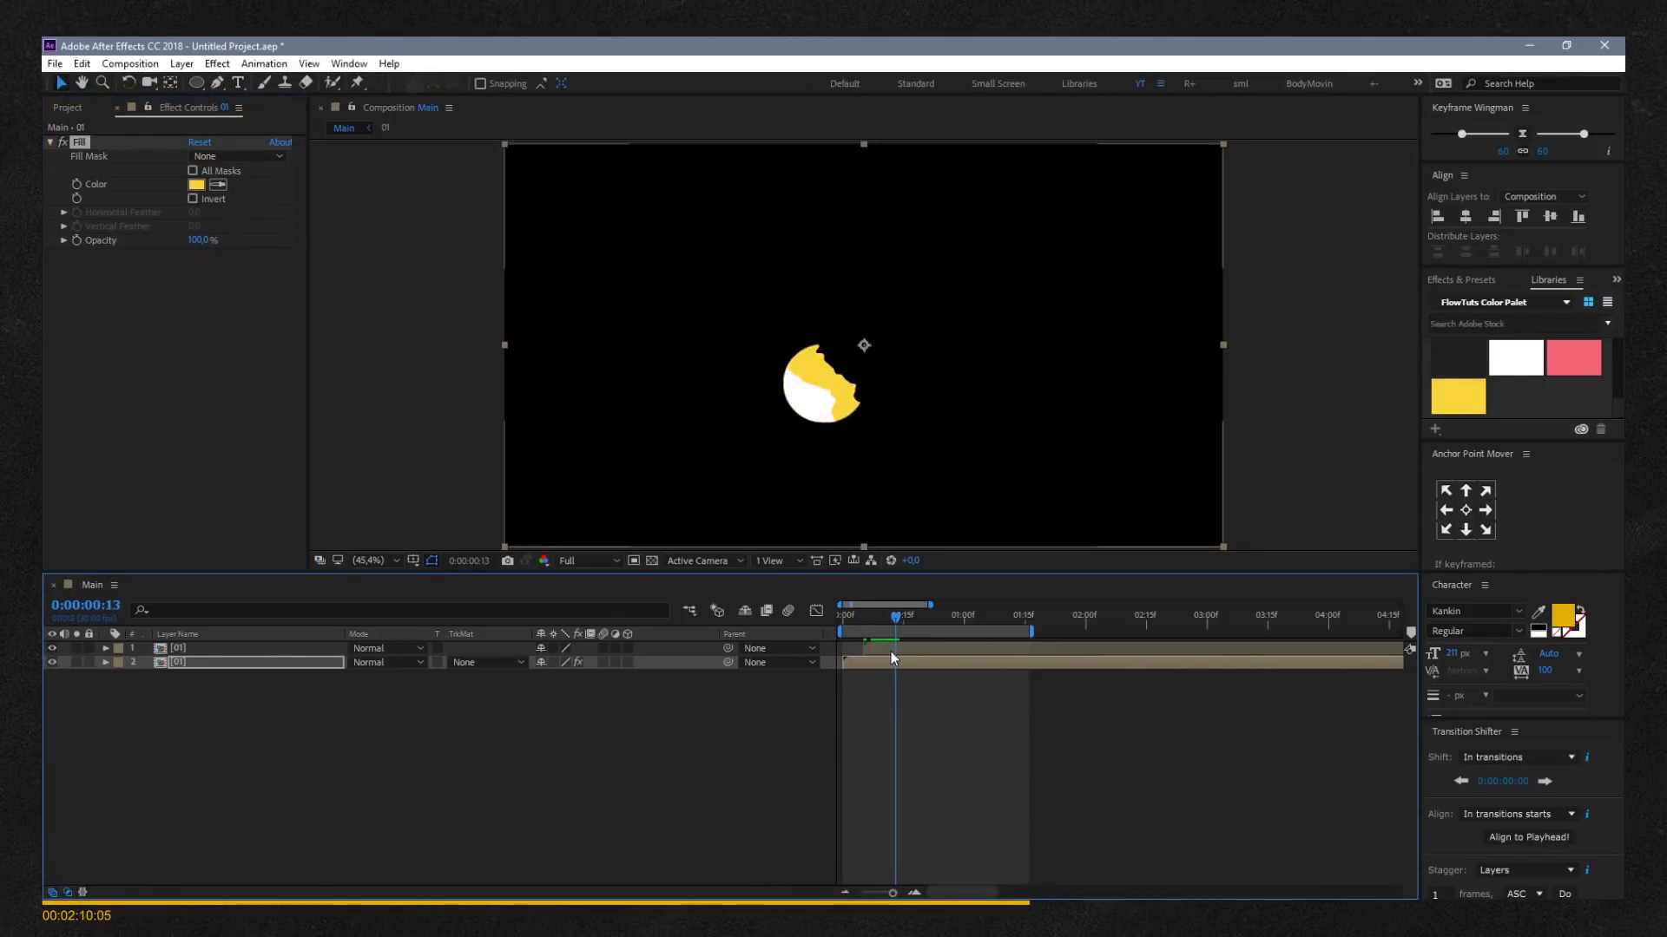
{"action": "left_click", "coordinate": [889, 651]}
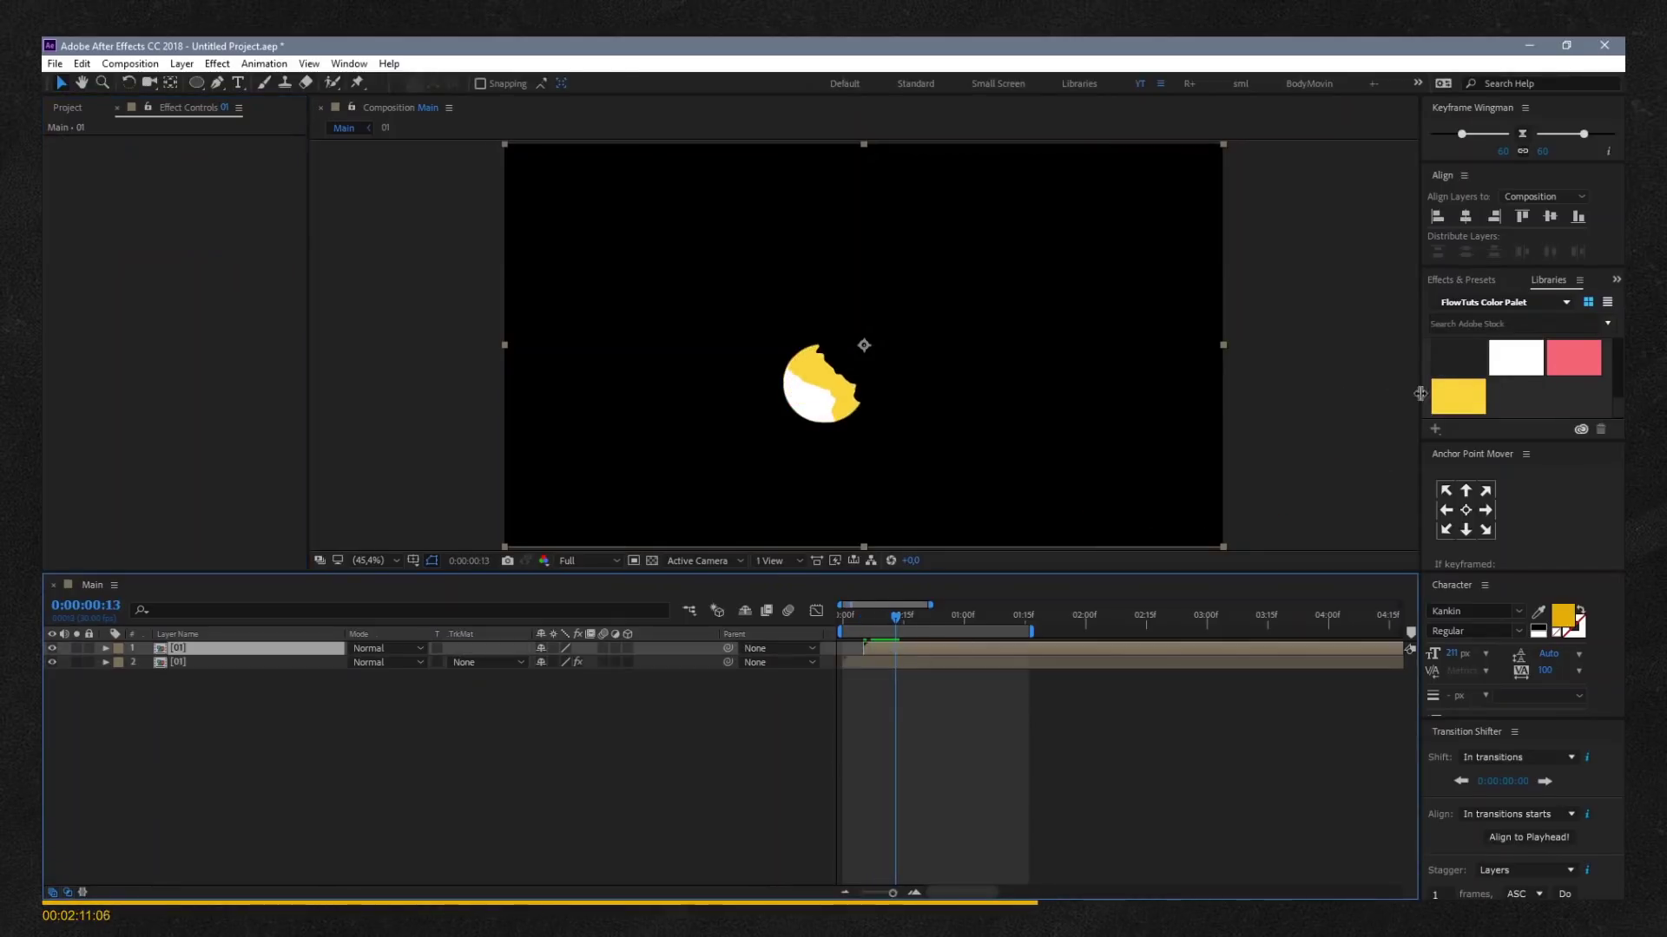
{"action": "left_click", "coordinate": [1465, 280]}
{"action": "double_click", "coordinate": [1467, 404]}
{"action": "left_click", "coordinate": [1558, 280]}
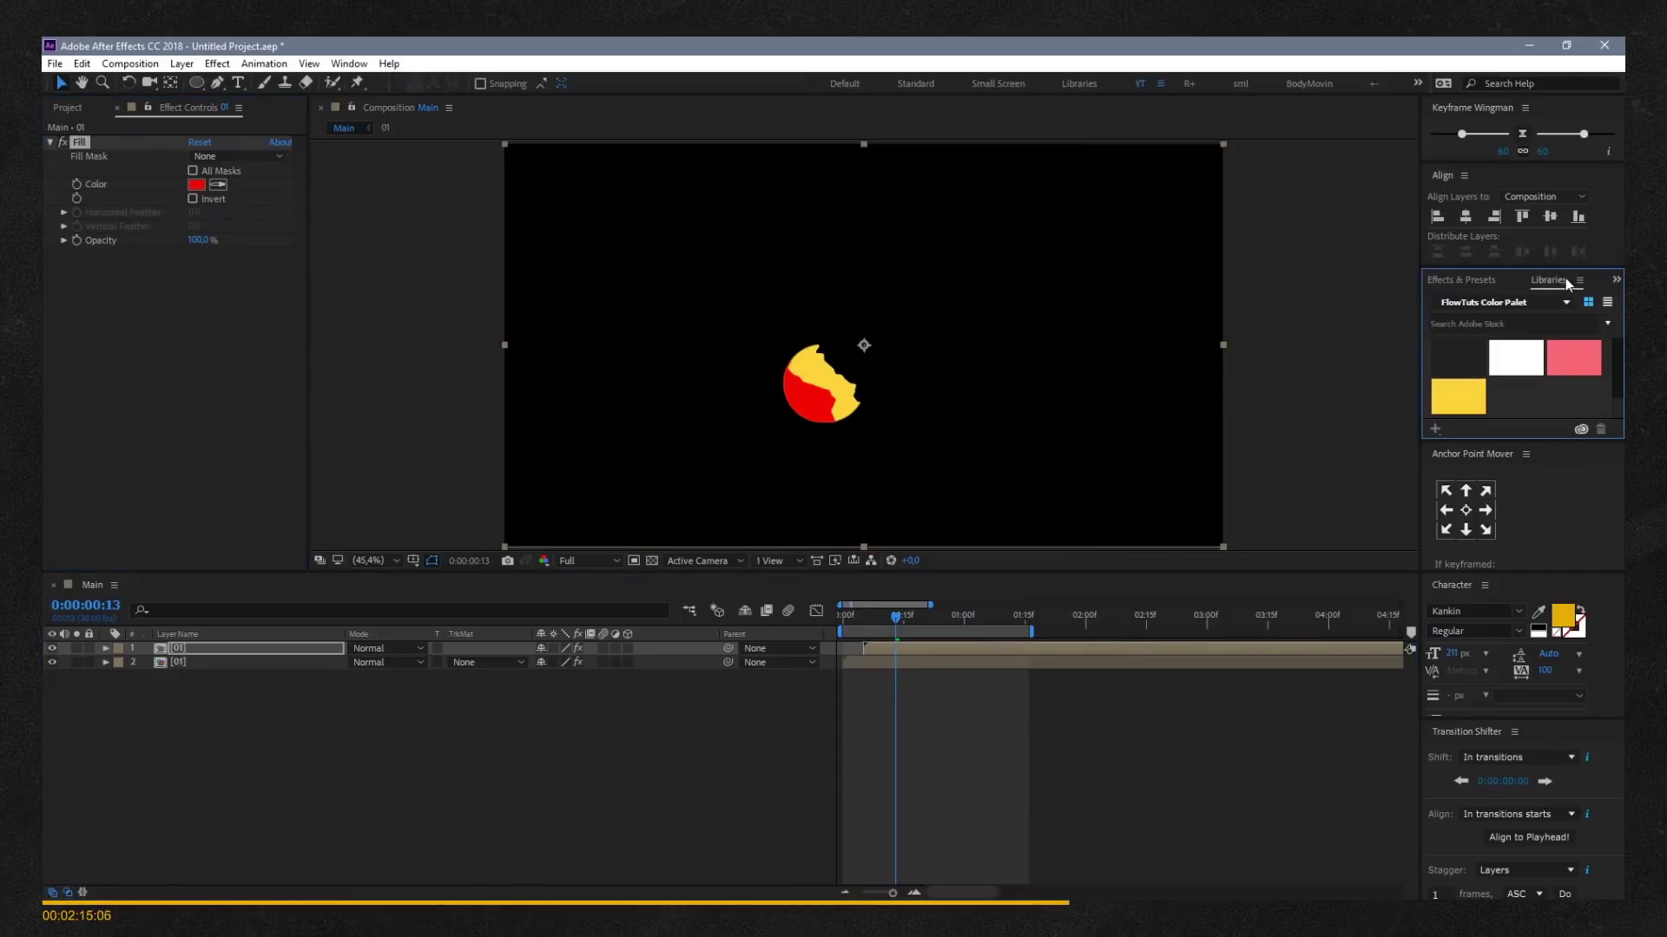
{"action": "left_click", "coordinate": [217, 187]}
{"action": "left_click", "coordinate": [1571, 361]}
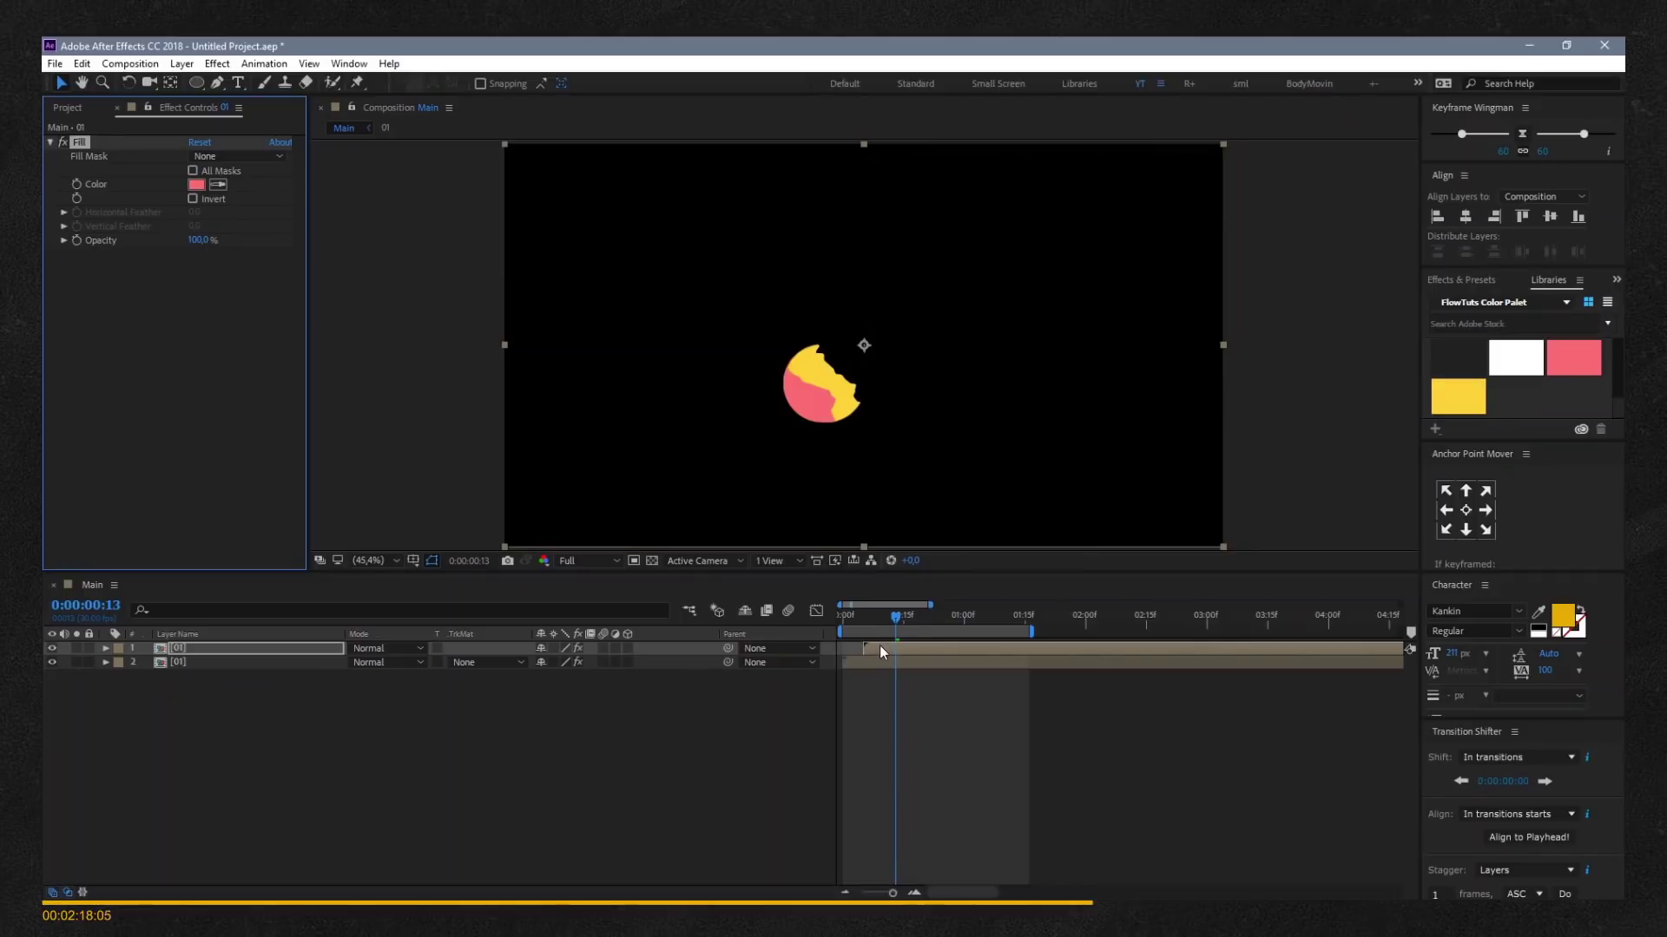
Duplicate the pink 01 layer, start the copy at 0:00:00:10, remove its Fill effect and preview the animation.
{"action": "left_click", "coordinate": [883, 651]}
{"action": "key", "text": "ctrl+d"}
{"action": "left_click_drag", "start_coordinate": [870, 623], "coordinate": [784, 624]}
{"action": "key", "text": "shift+Page_Down"}
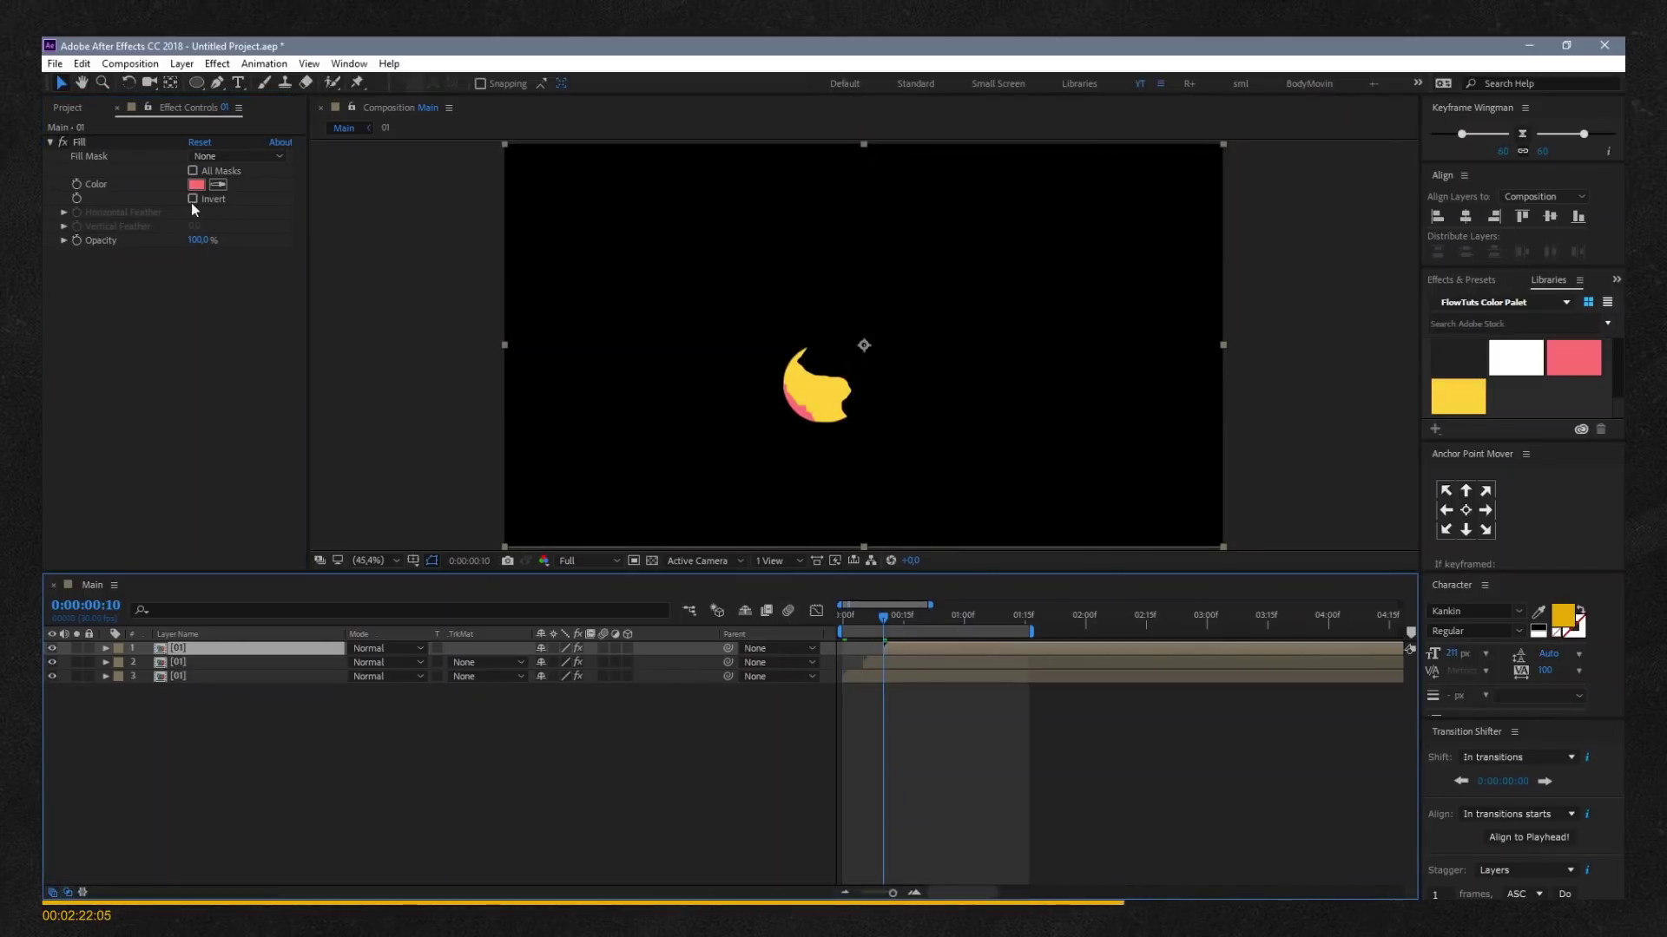
{"action": "left_click", "coordinate": [79, 143]}
{"action": "key", "text": "Delete"}
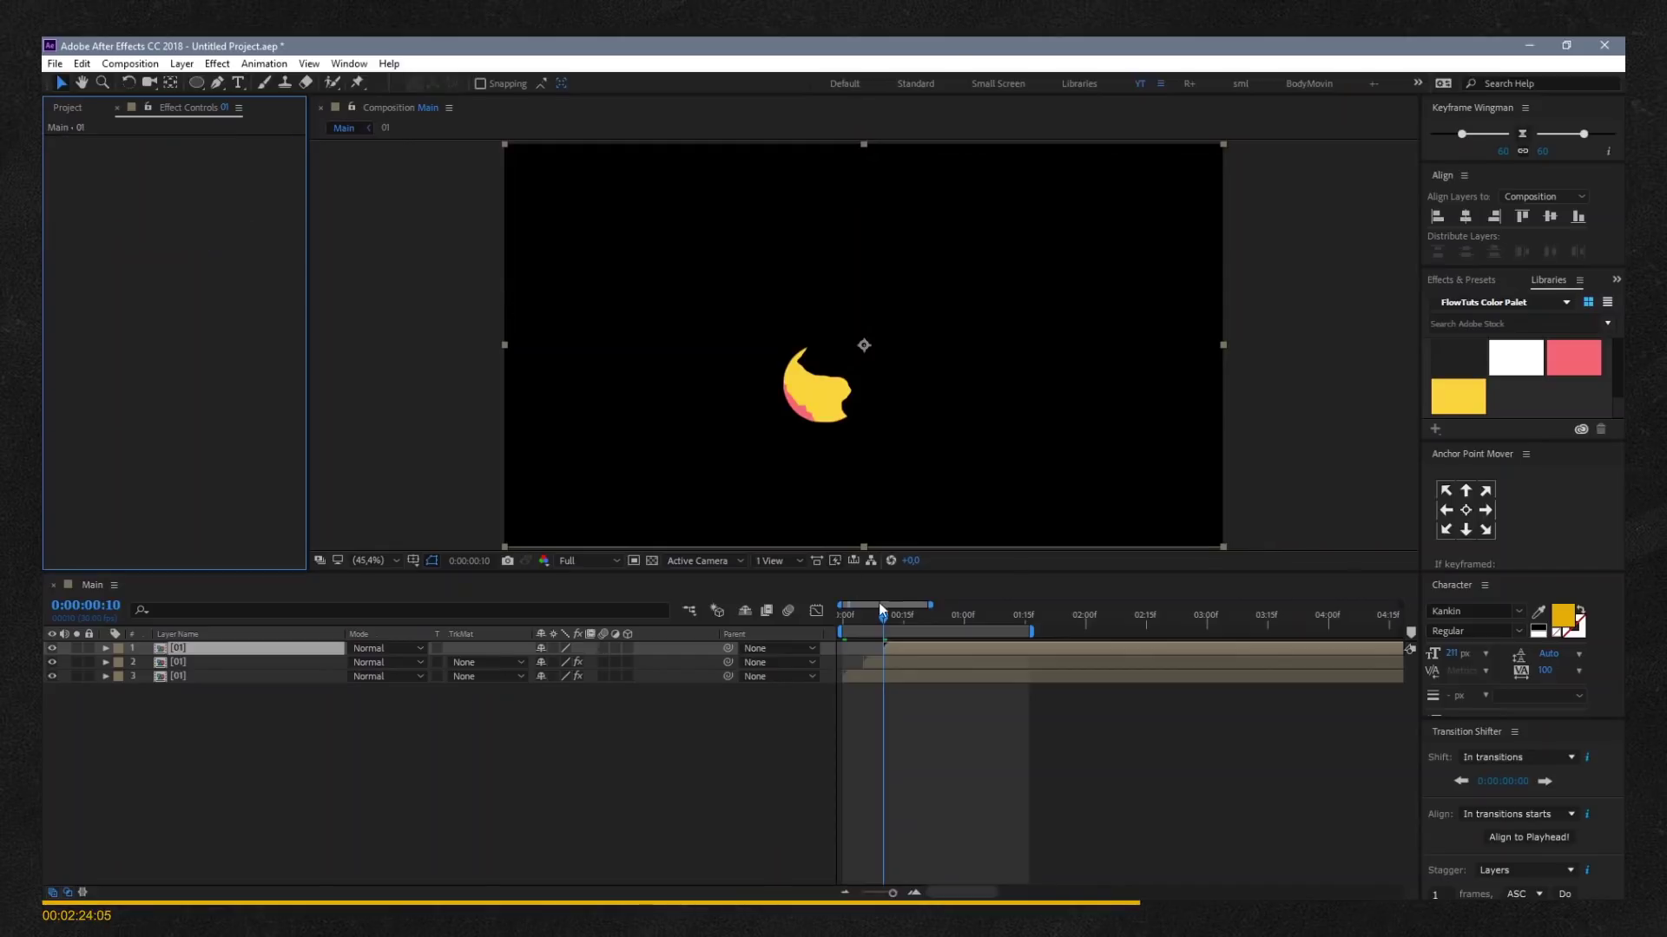
{"action": "left_click_drag", "start_coordinate": [921, 623], "coordinate": [803, 618]}
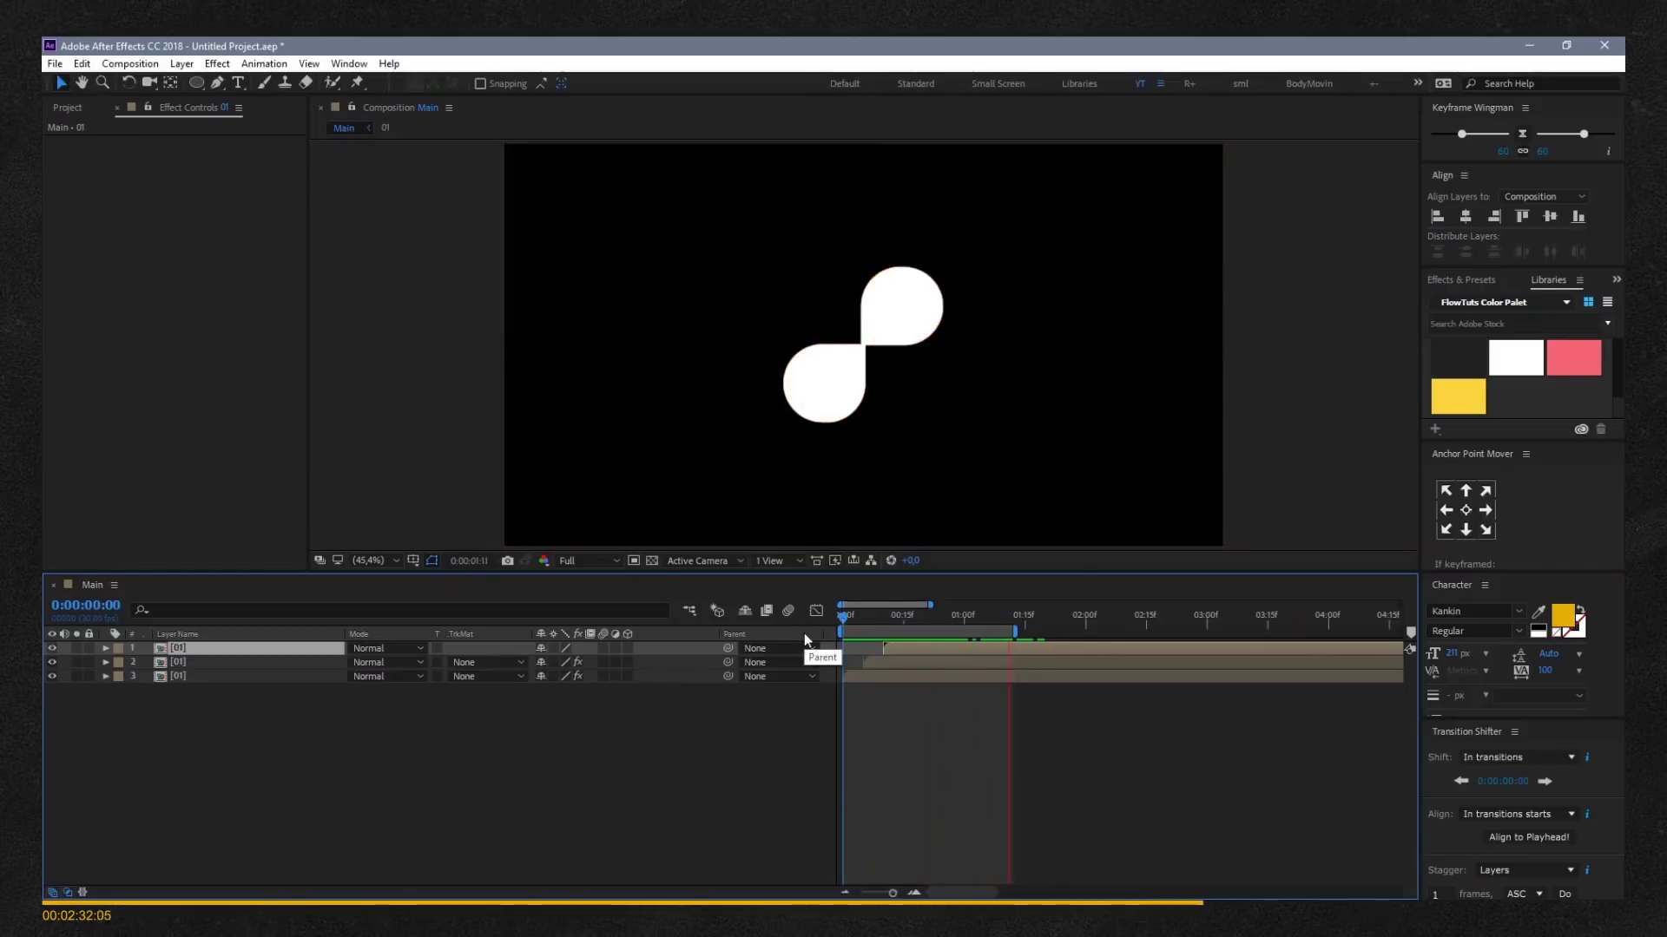
Turn on motion blur for LOGO and Shape Layer 1 inside the 01 pre-composition and preview the Main composition.
{"action": "double_click", "coordinate": [252, 661]}
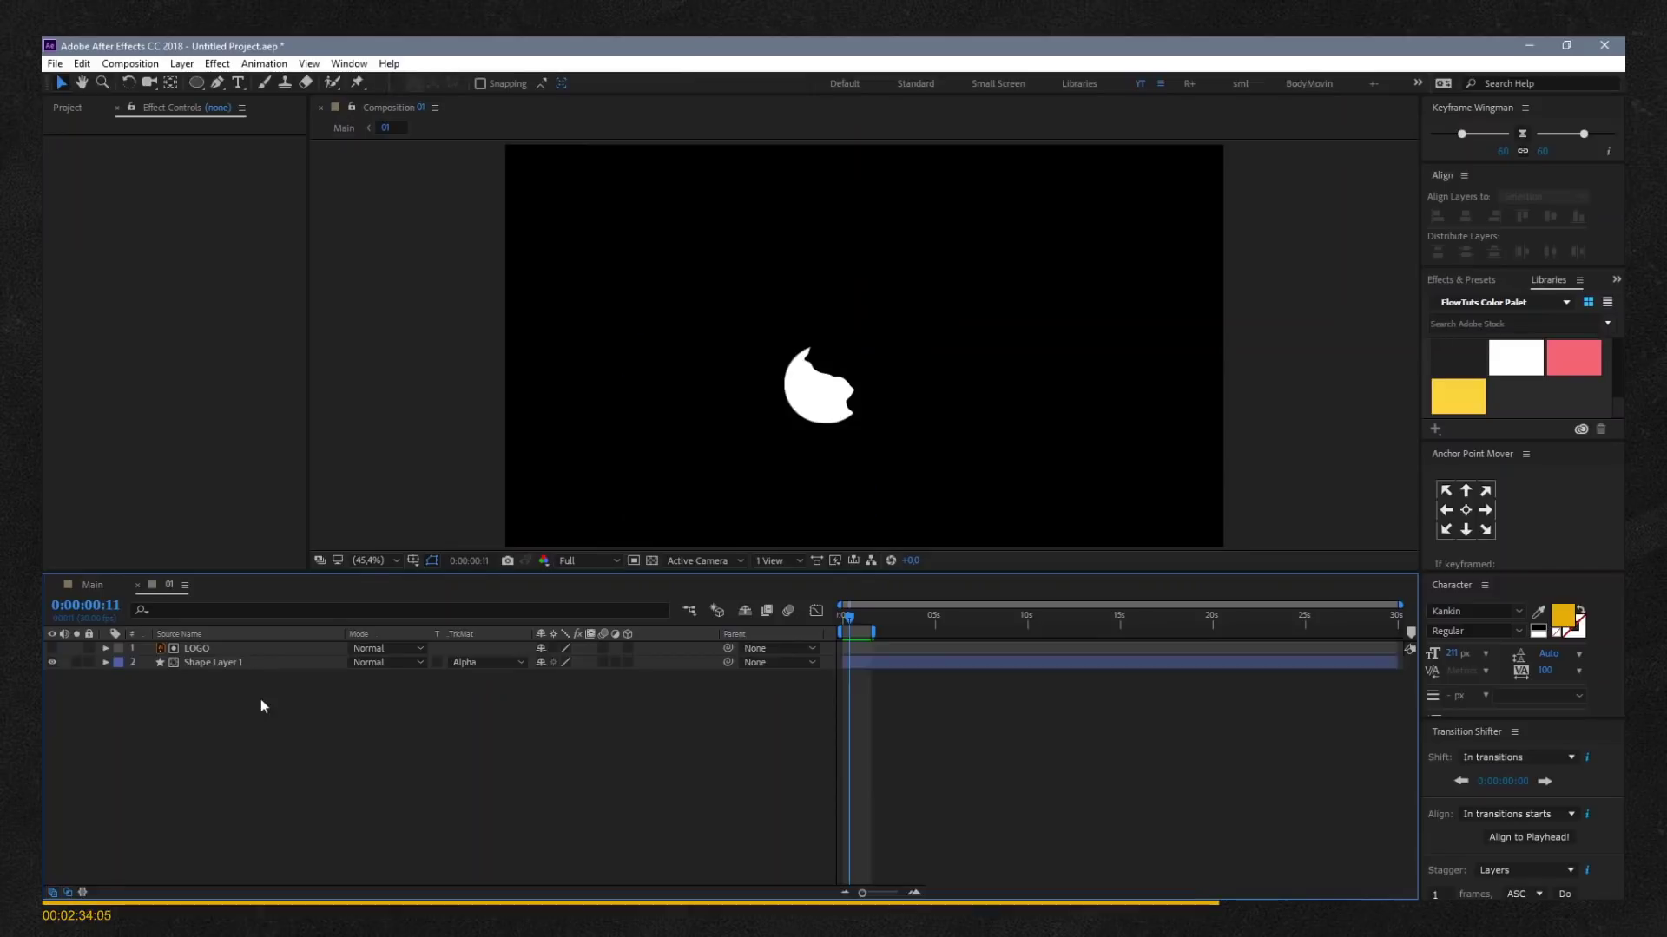
{"action": "key", "text": "ctrl+a"}
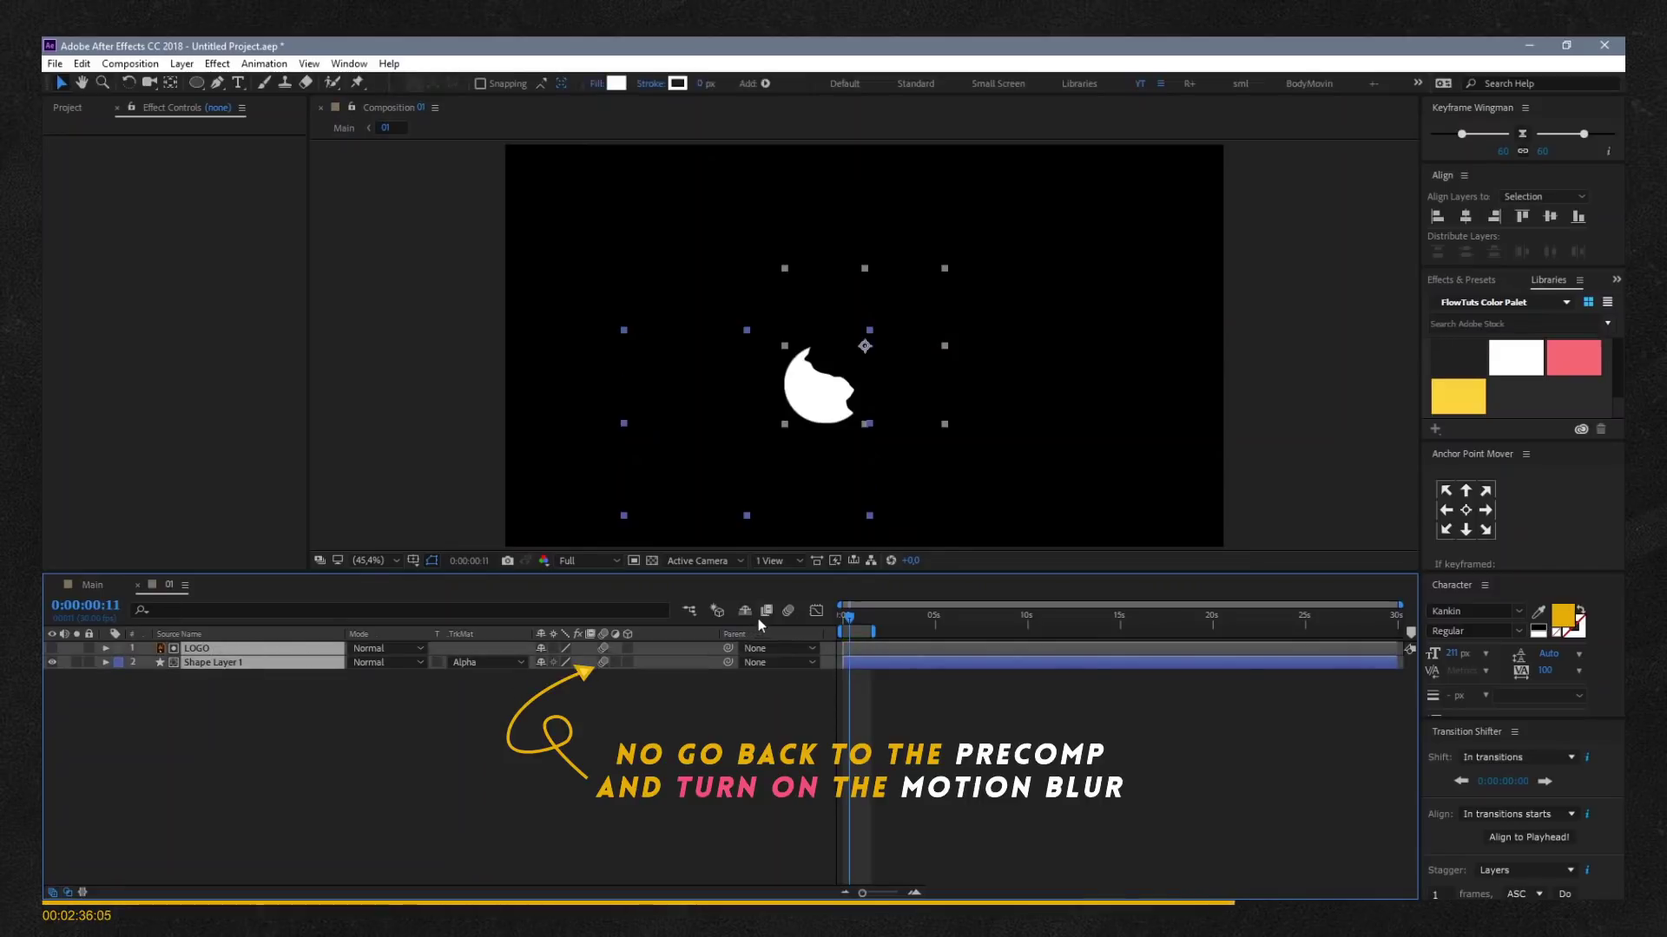
{"action": "left_click", "coordinate": [605, 653]}
{"action": "left_click", "coordinate": [92, 585]}
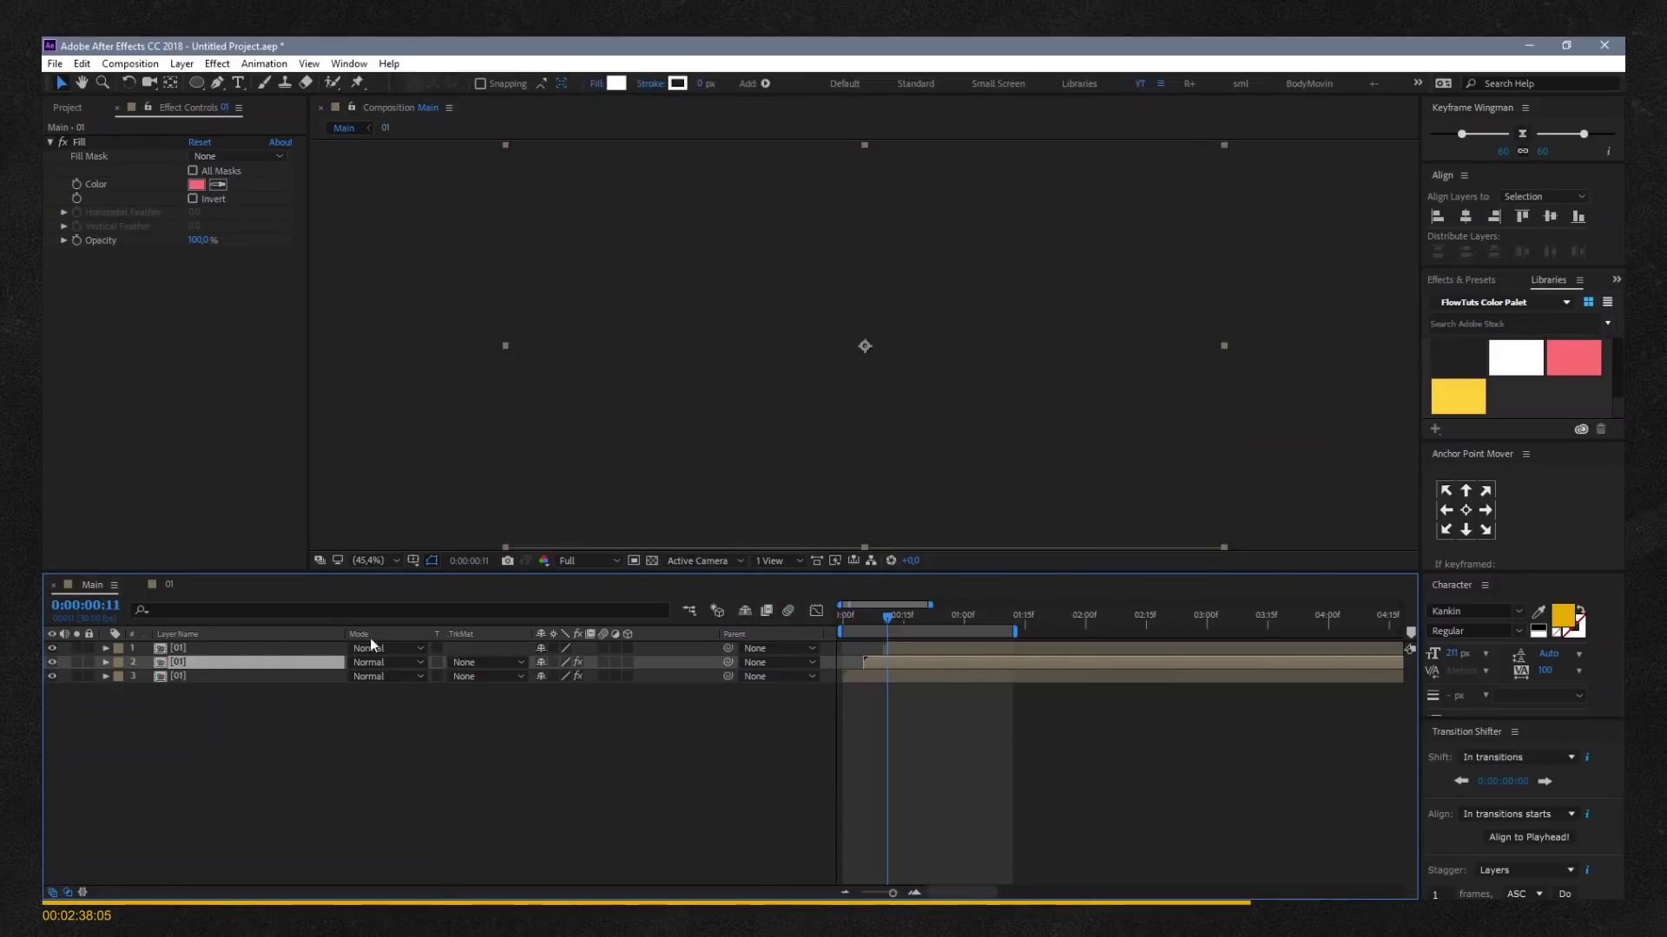
{"action": "key", "text": "space"}
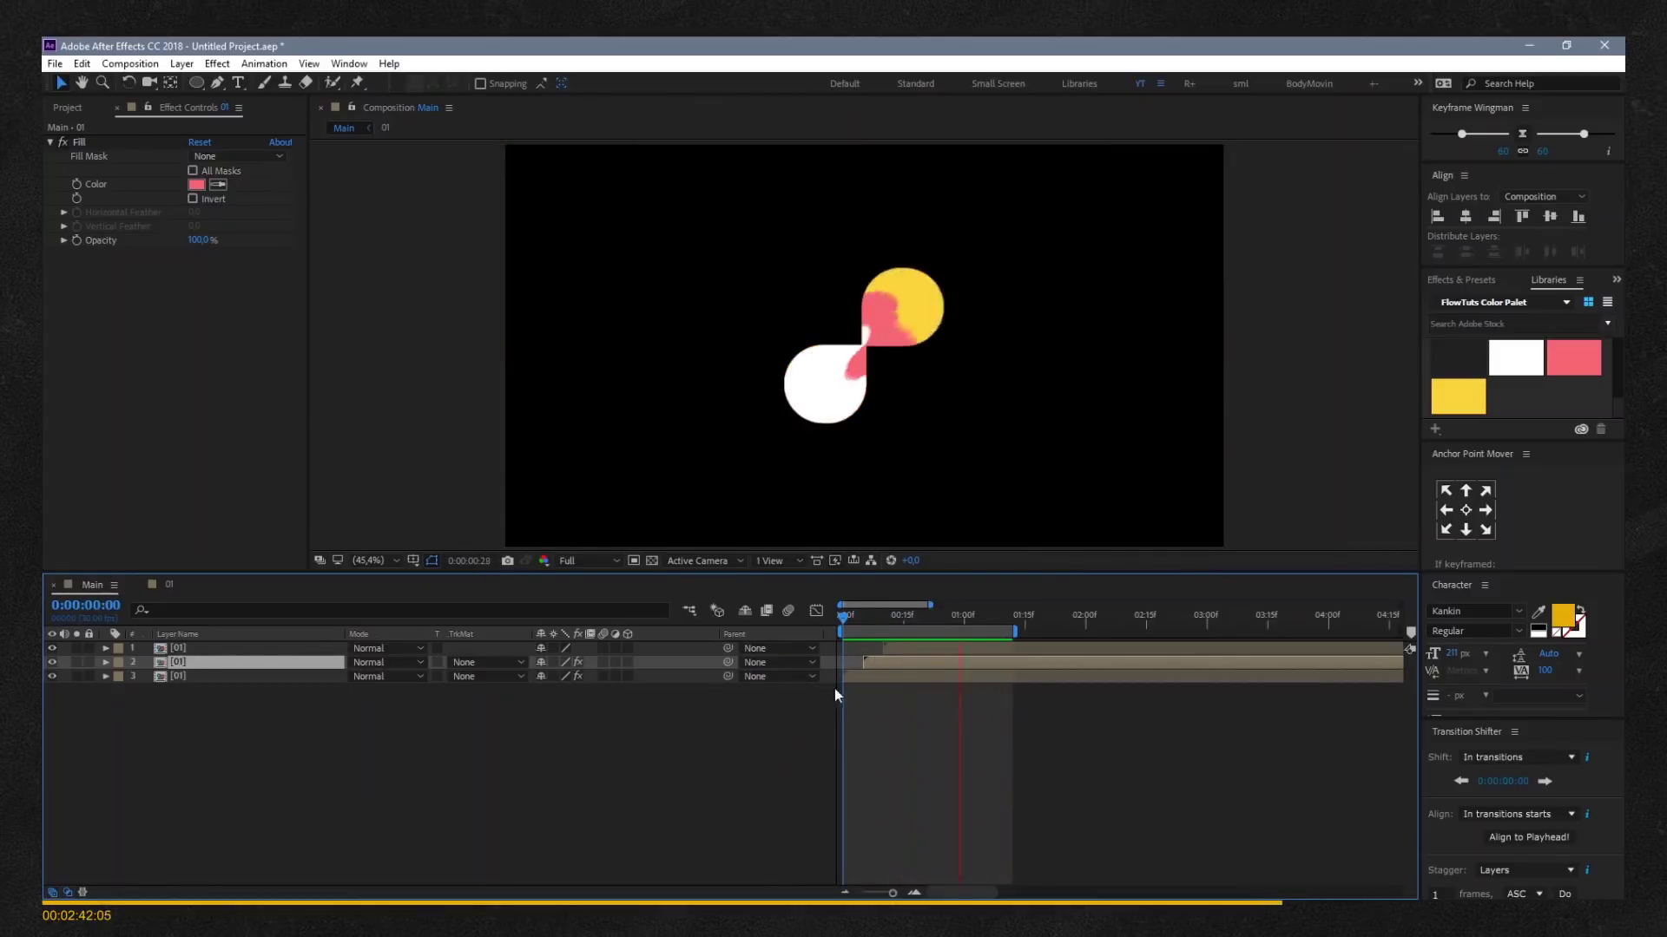
{"action": "left_click", "coordinate": [922, 616]}
Add a dark gray 1920 × 1080 px background solid and place it beneath all the 01 layers.
{"action": "right_click", "coordinate": [679, 750]}
{"action": "mouse_move", "coordinate": [707, 560]}
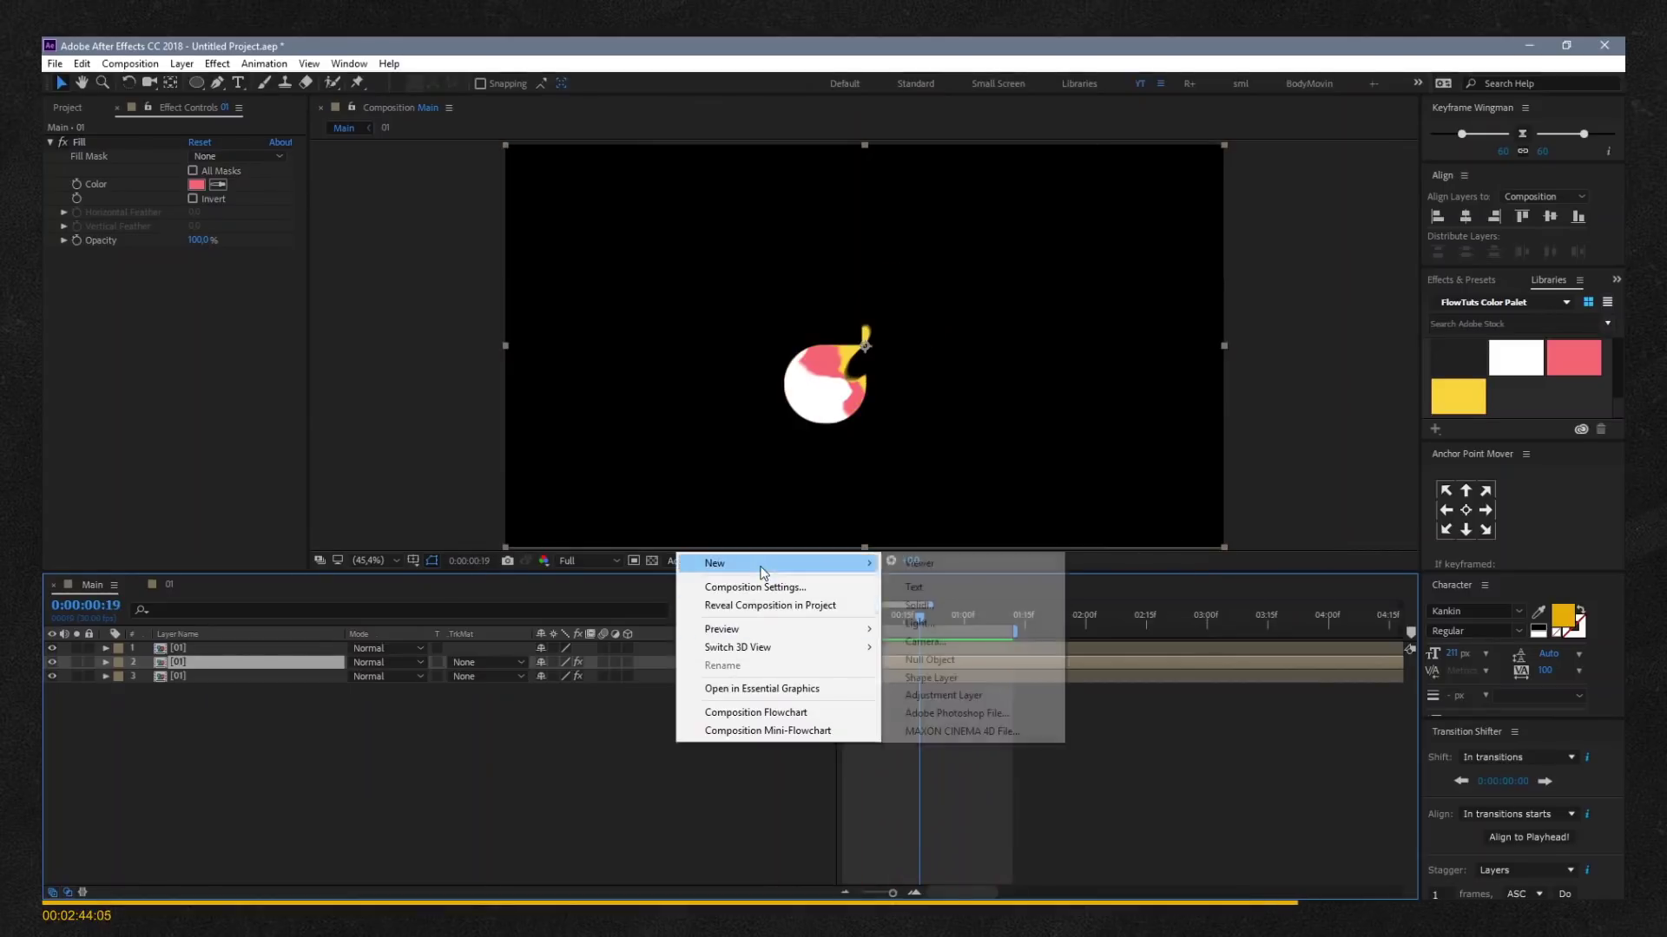
{"action": "left_click", "coordinate": [903, 605]}
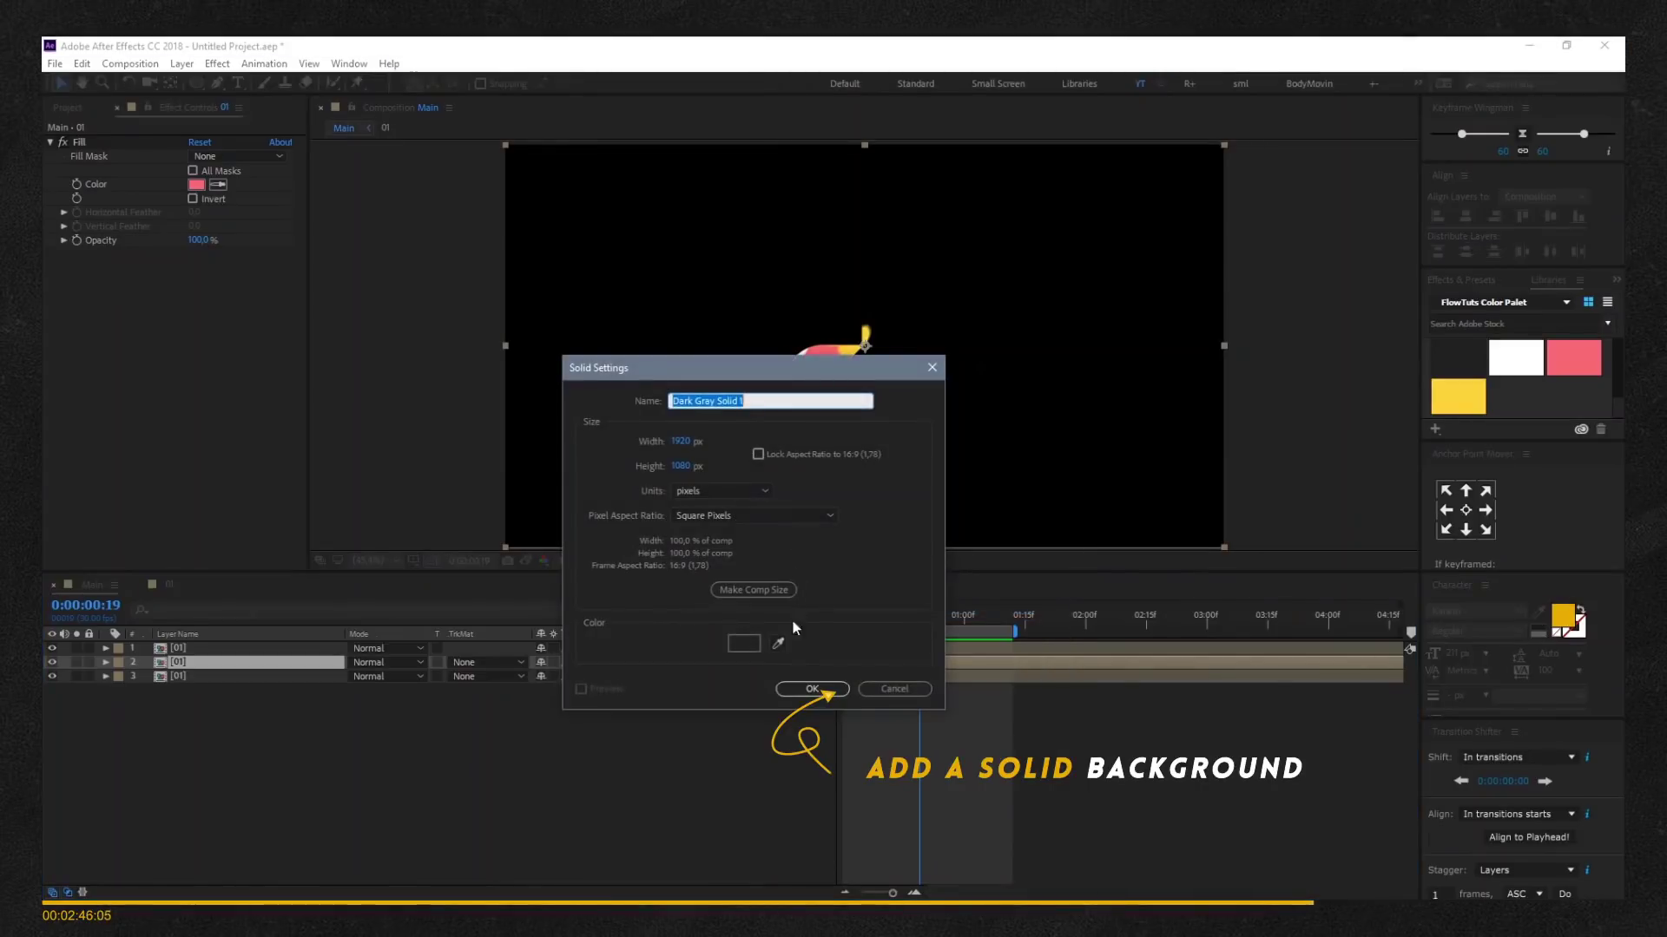
{"action": "left_click", "coordinate": [777, 643]}
{"action": "left_click", "coordinate": [812, 689]}
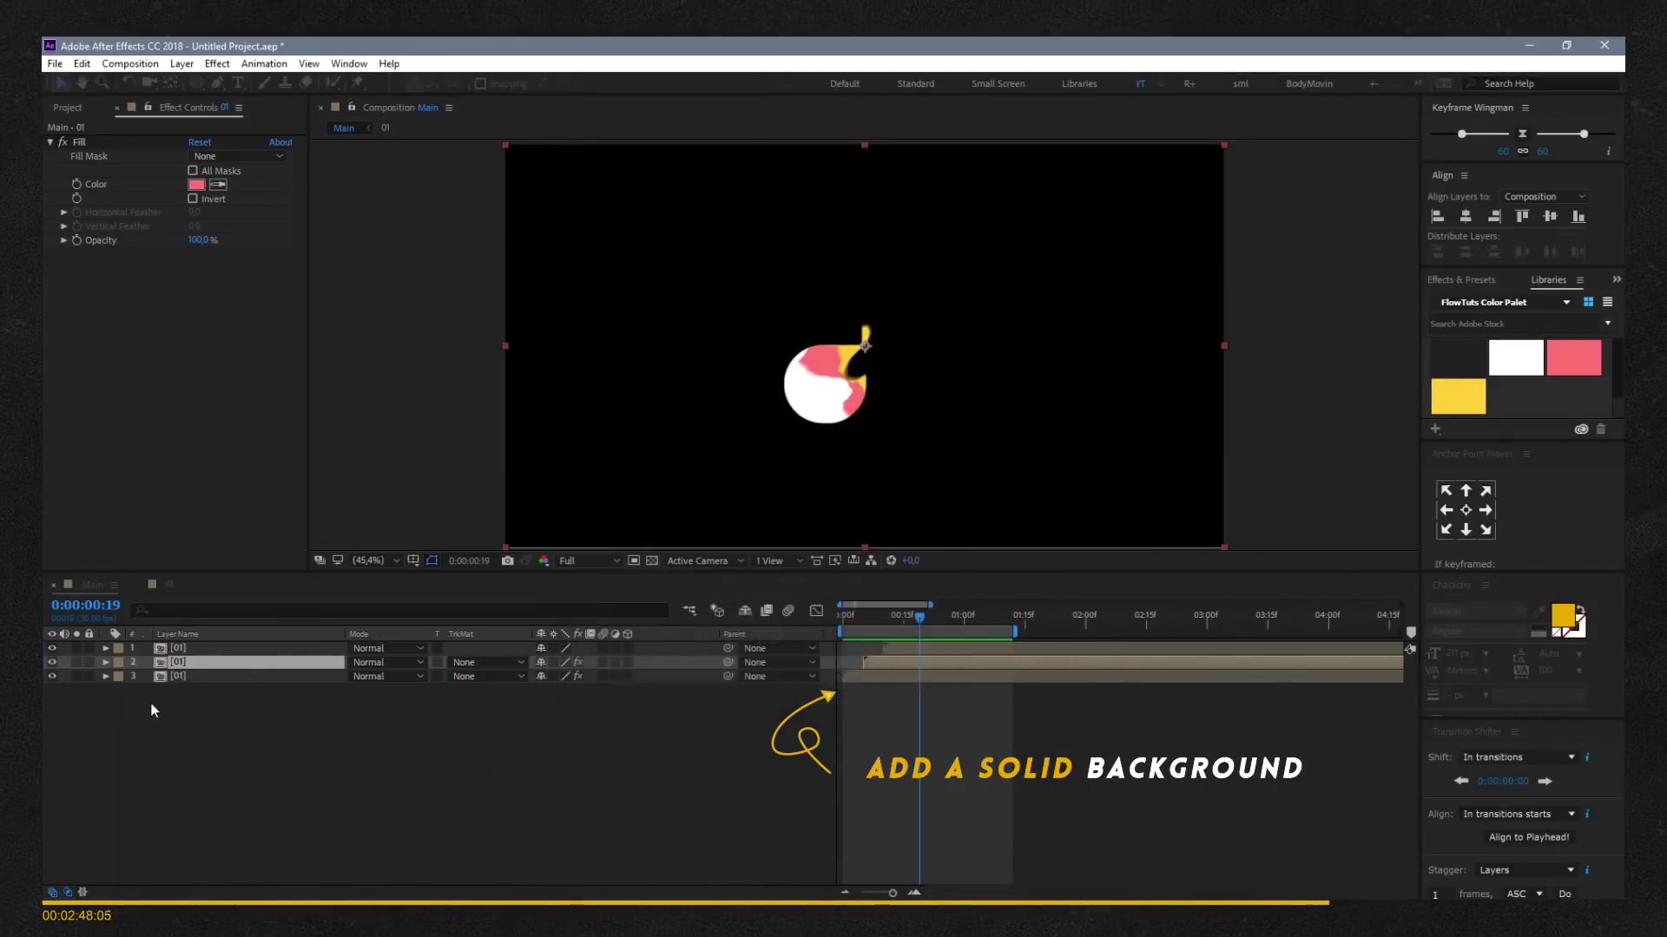
{"action": "left_click_drag", "start_coordinate": [208, 662], "coordinate": [186, 700]}
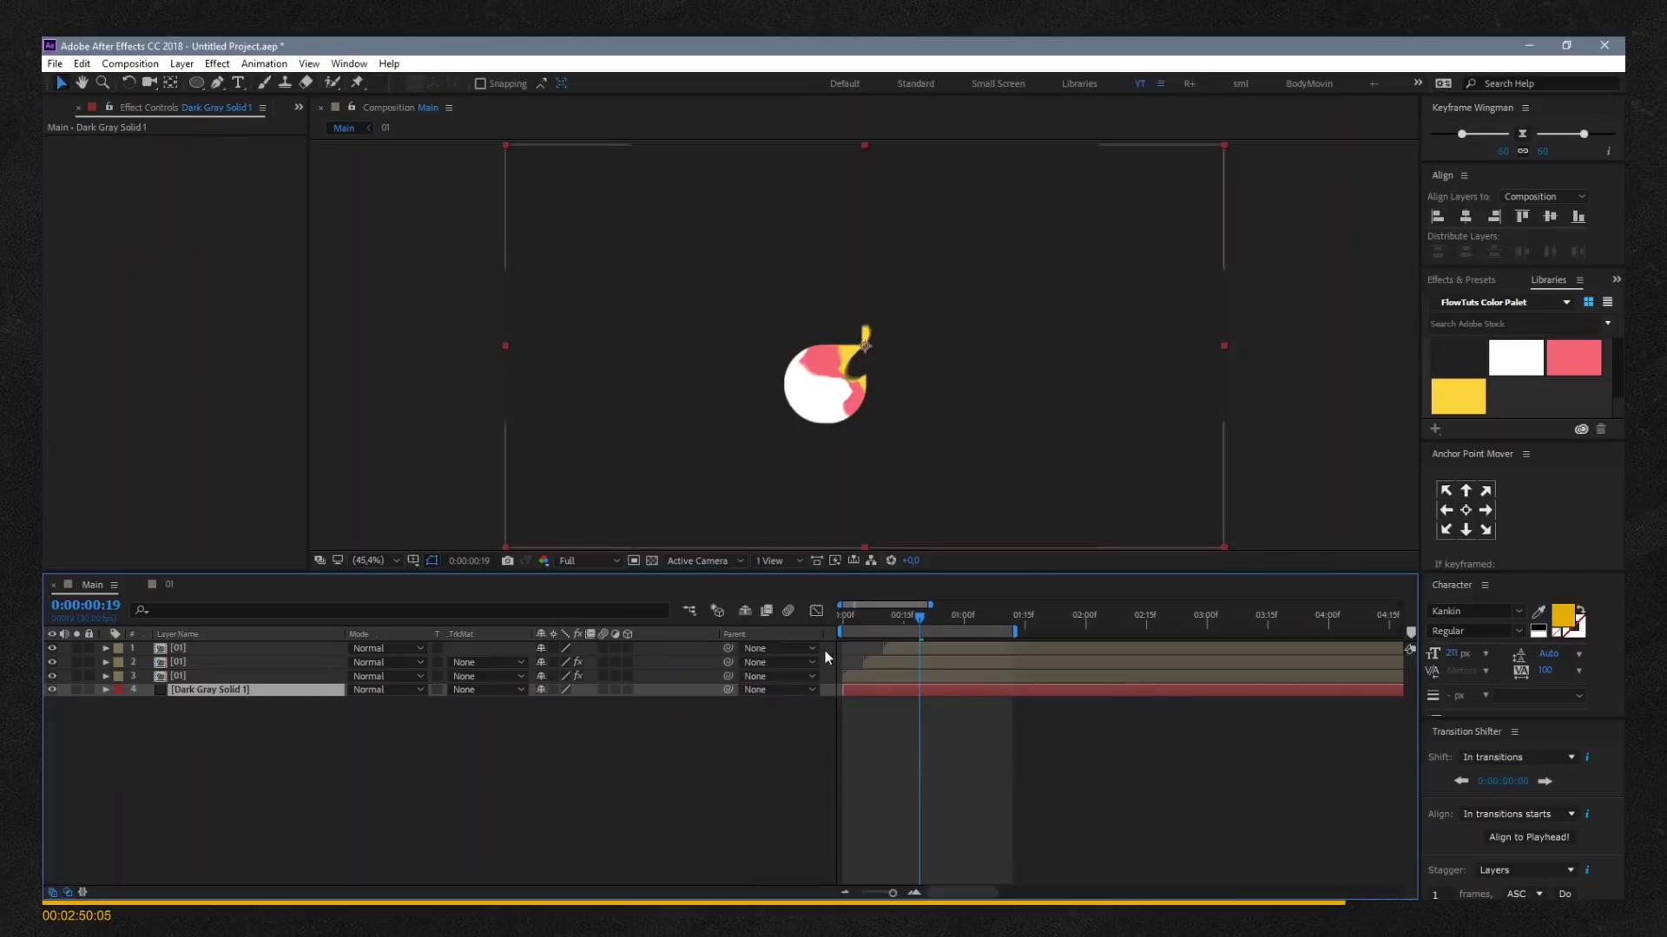
Preview the Main composition over the new background and return to the start of the timeline.
{"action": "left_click_drag", "start_coordinate": [877, 617], "coordinate": [825, 613]}
{"action": "left_click", "coordinate": [366, 557]}
{"action": "left_click", "coordinate": [389, 599]}
{"action": "key", "text": "space"}
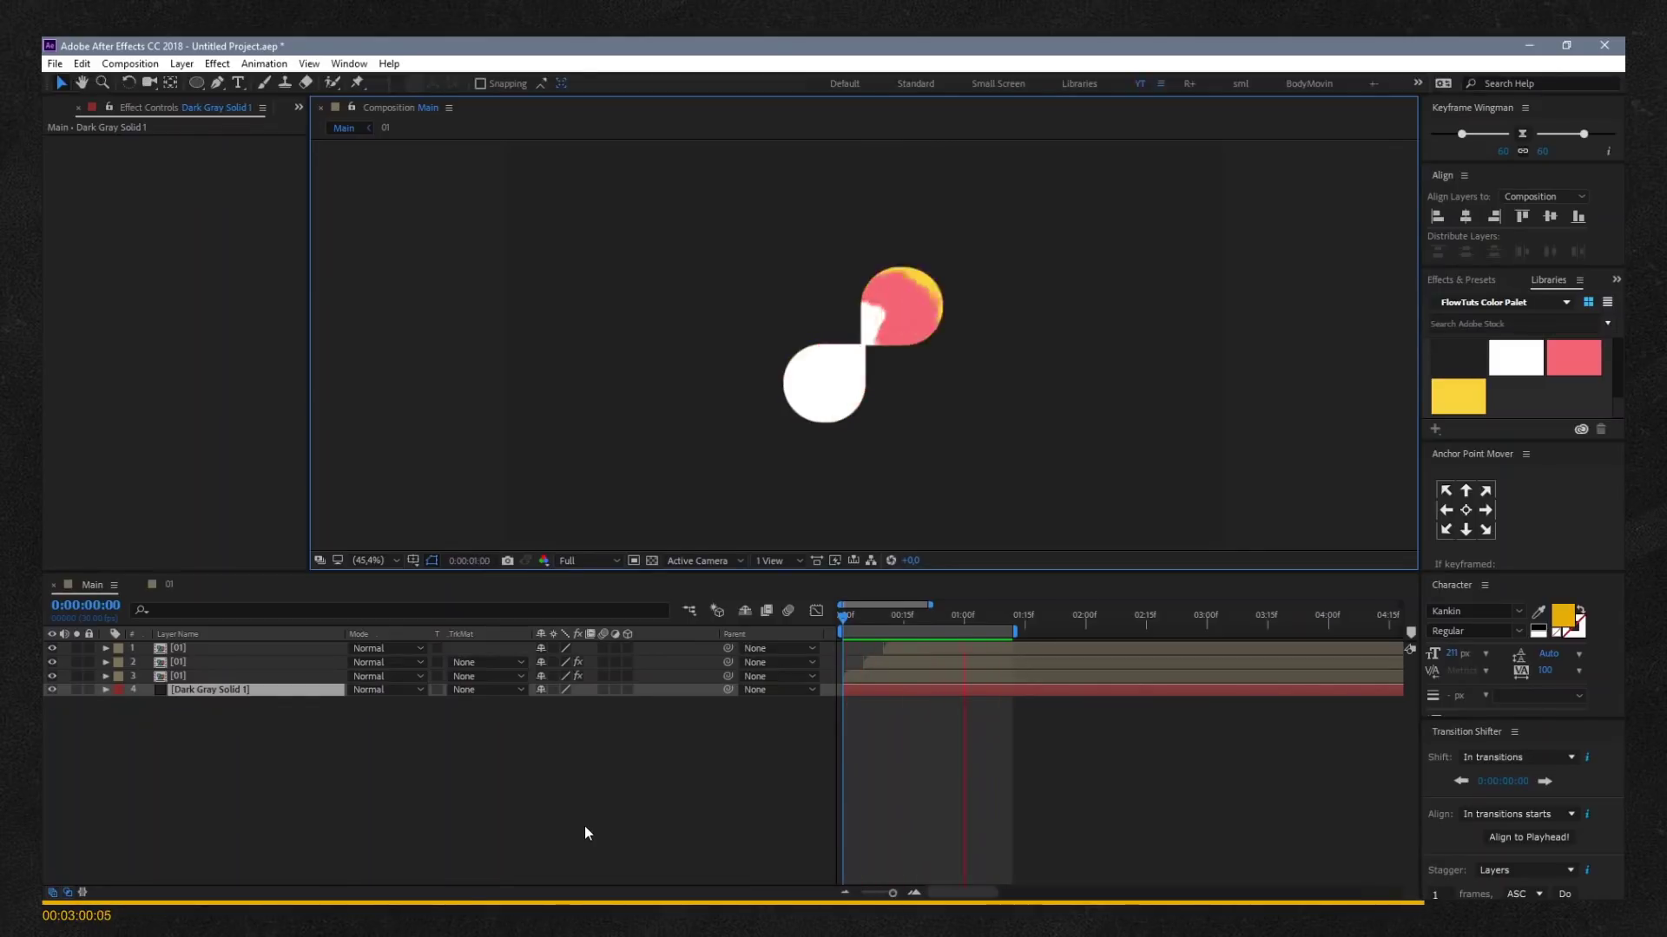
{"action": "left_click", "coordinate": [884, 623]}
{"action": "left_click_drag", "start_coordinate": [884, 623], "coordinate": [847, 609]}
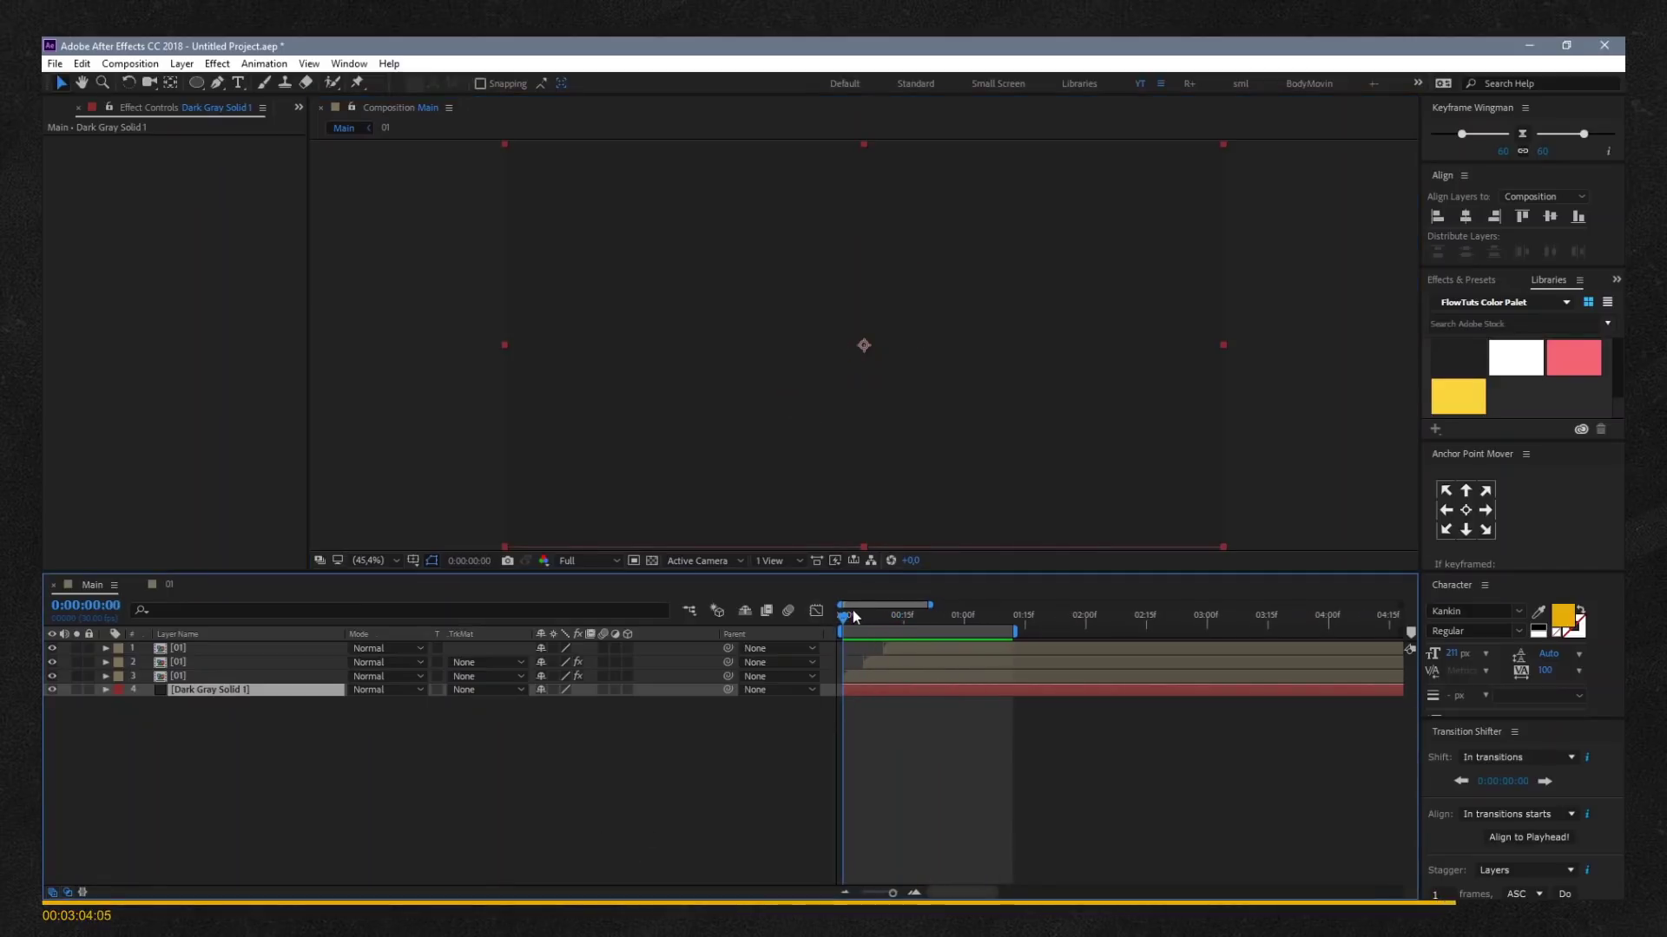
Create a text layer reading "DOWNLOAD Link Bellow" in the Main composition.
{"action": "left_click", "coordinate": [568, 784]}
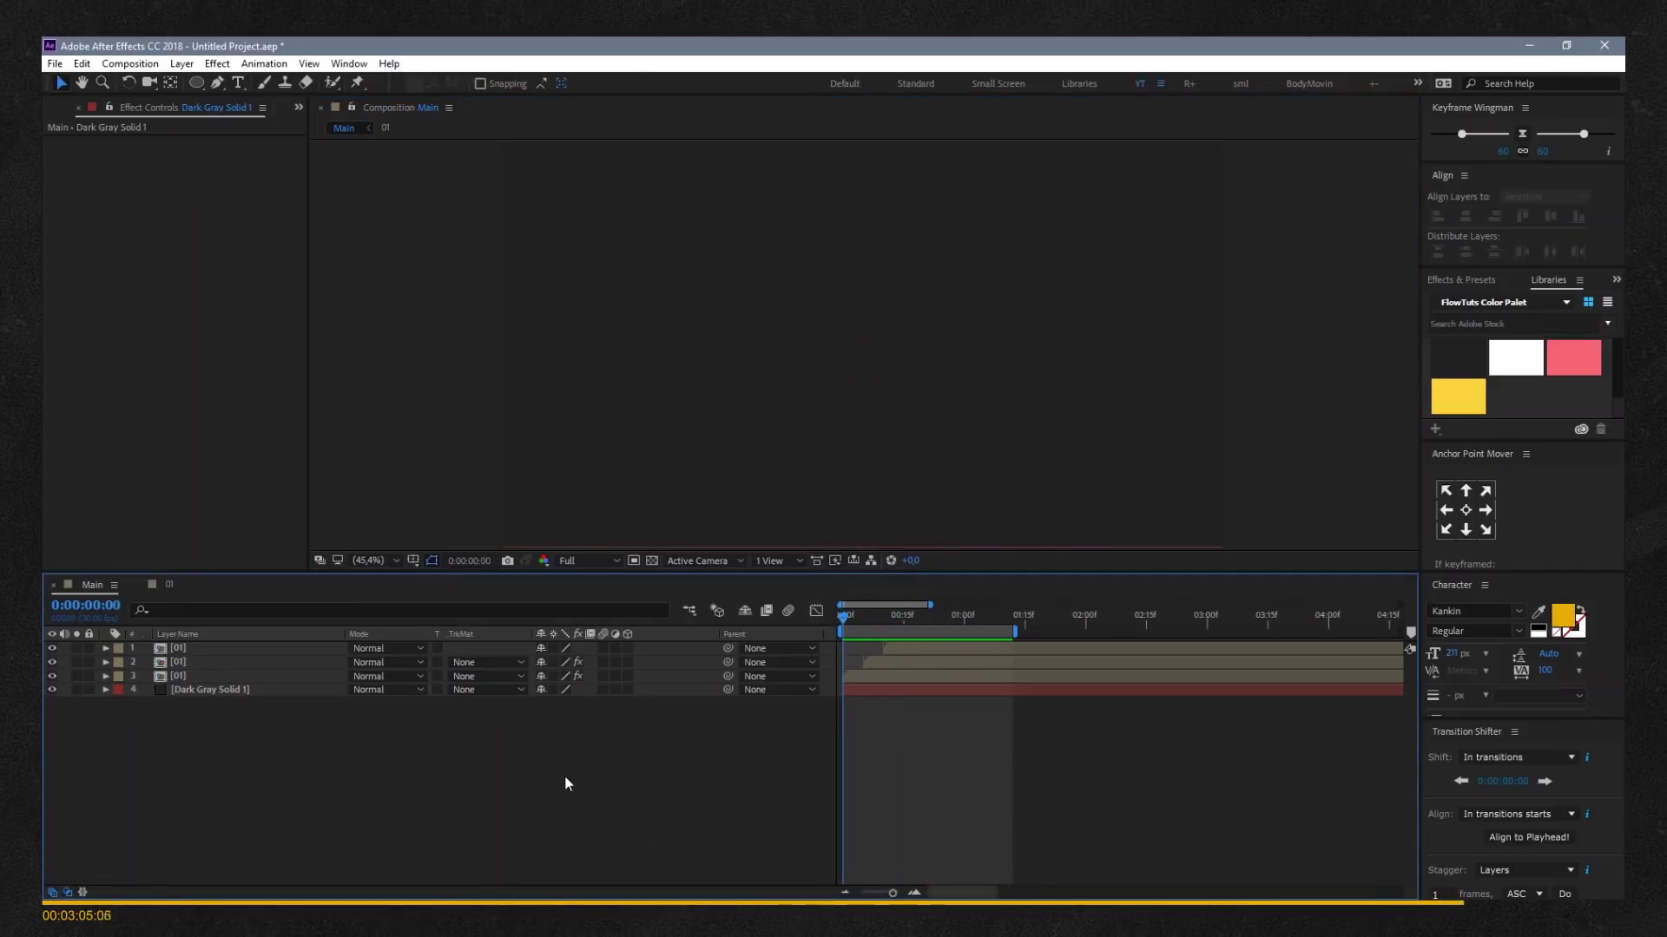
{"action": "right_click", "coordinate": [651, 764]}
{"action": "mouse_move", "coordinate": [782, 577]}
{"action": "left_click", "coordinate": [899, 578]}
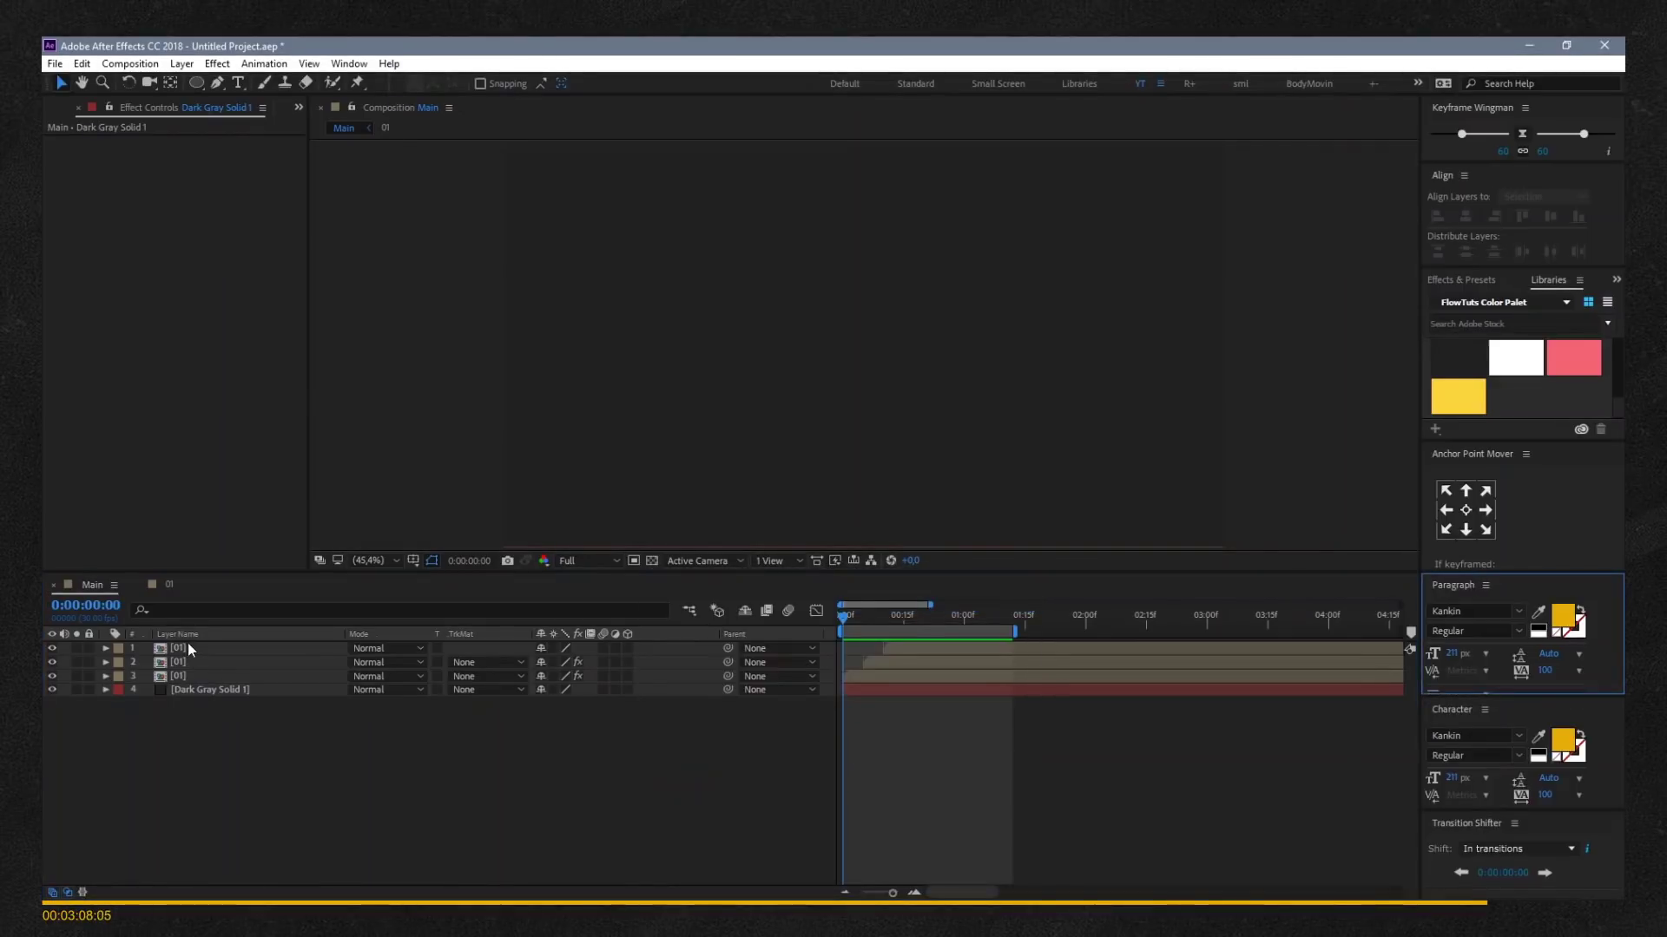
{"action": "type", "text": "DOWNLOAD"}
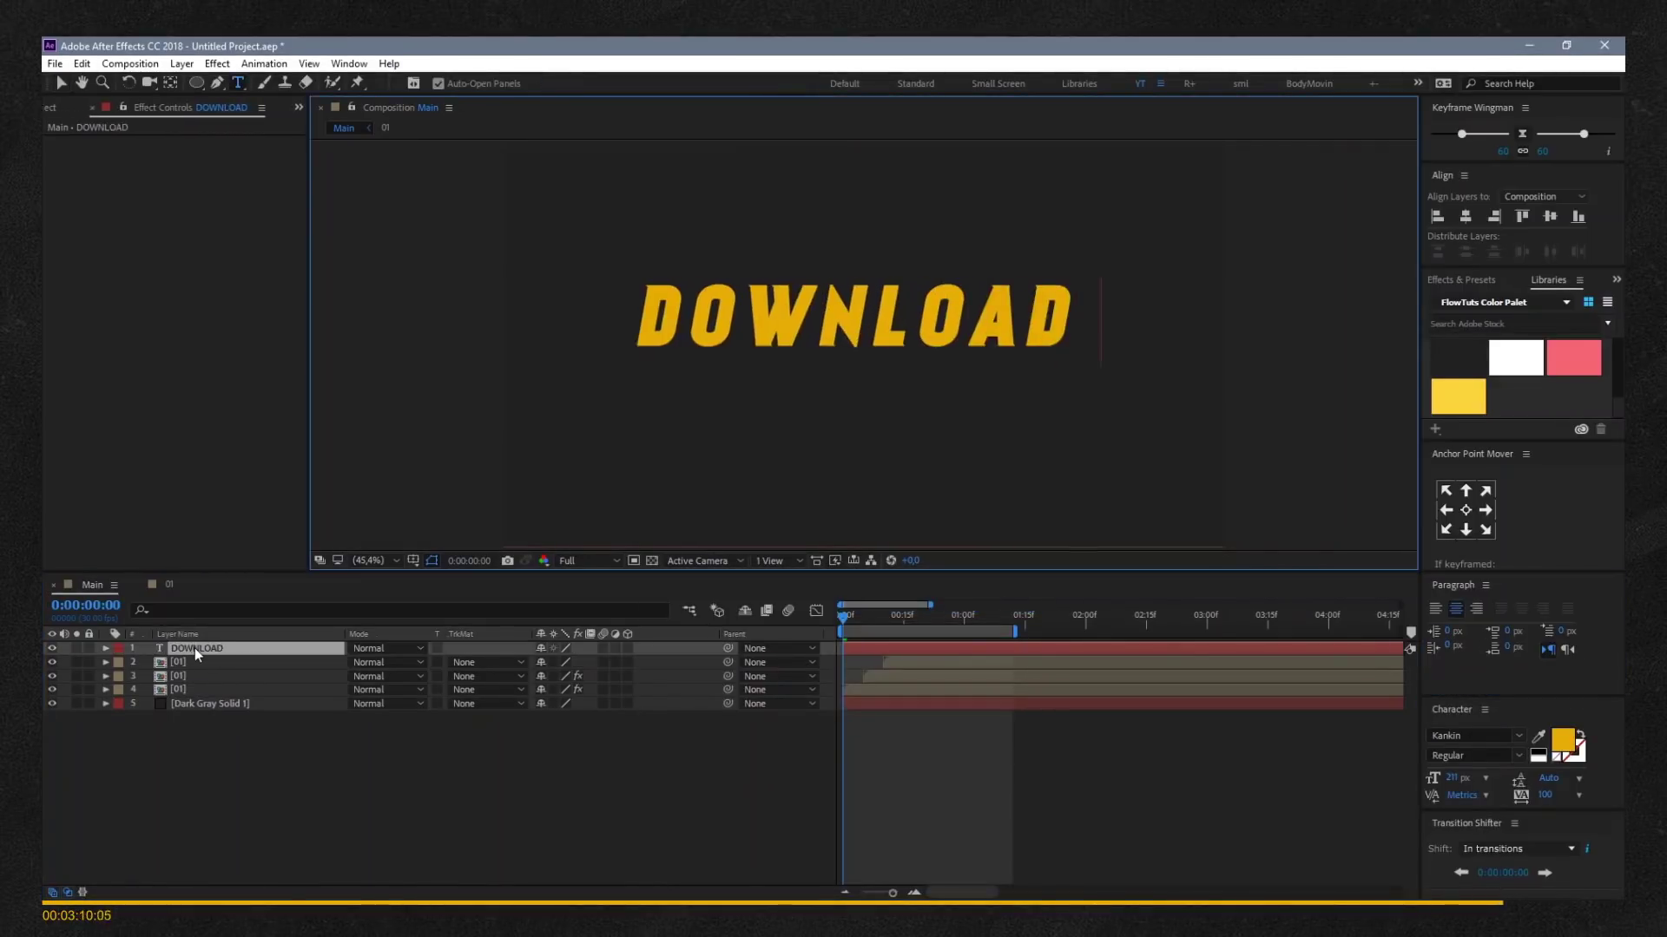
{"action": "type", "text": "ink Bellow"}
Set the text layer's scale to 50% and change its font to one whose name starts with "lov".
{"action": "left_click", "coordinate": [194, 648]}
{"action": "key", "text": "s"}
{"action": "left_click", "coordinate": [561, 663]}
{"action": "type", "text": "50"}
{"action": "key", "text": "Return"}
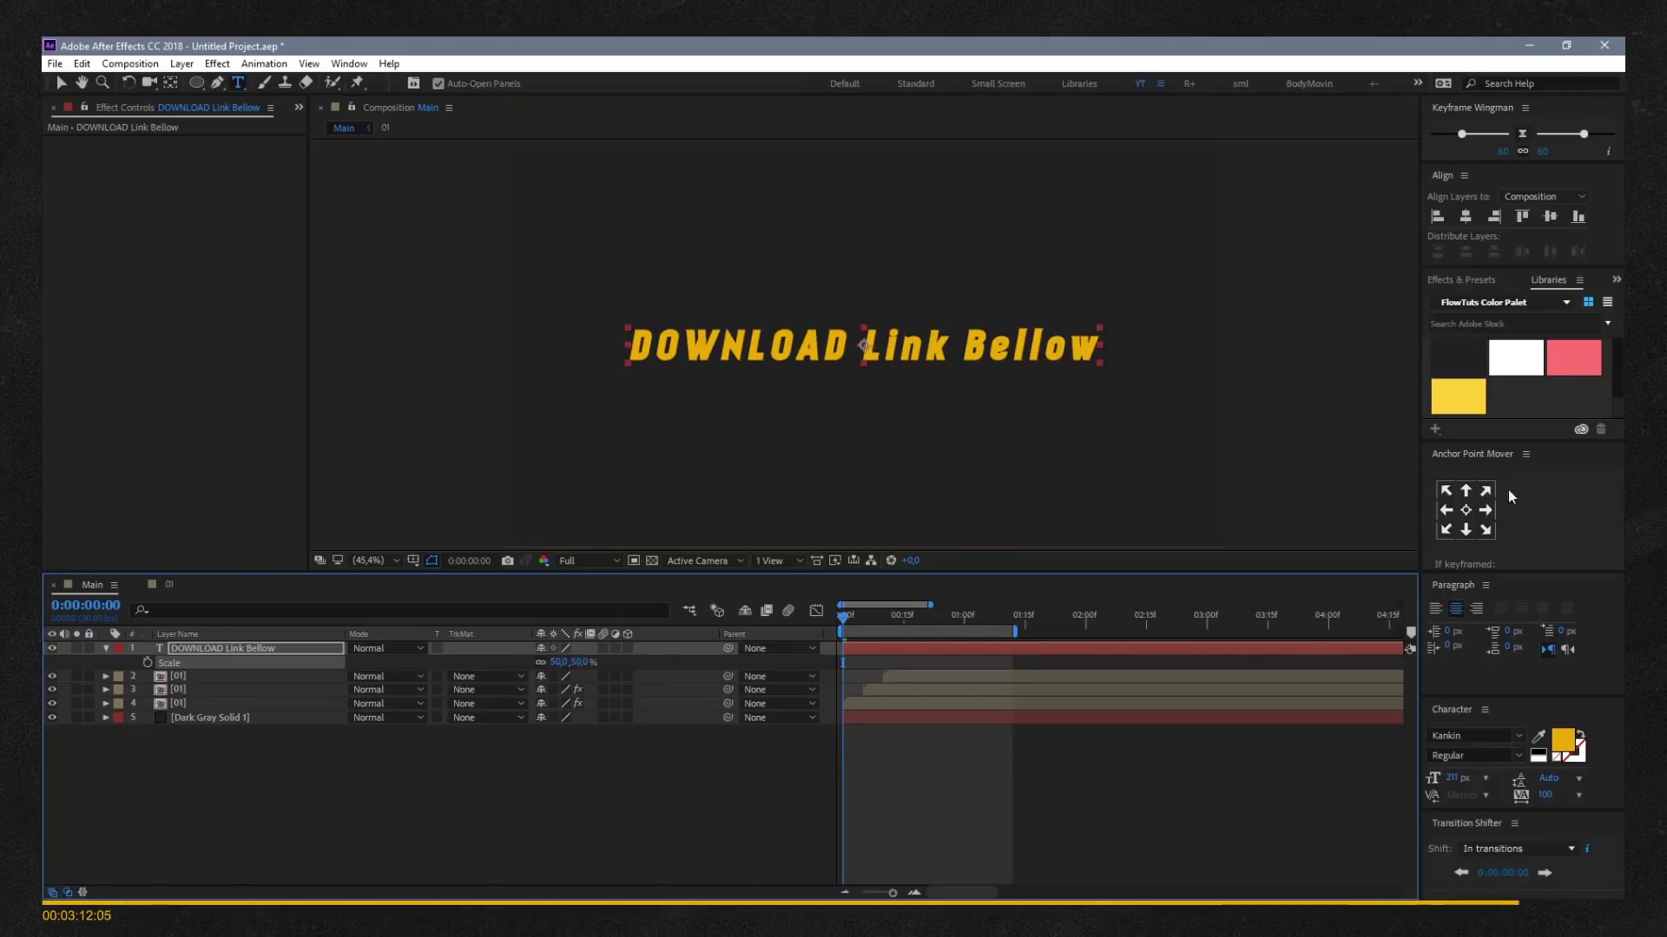
{"action": "left_click", "coordinate": [1479, 736]}
{"action": "type", "text": "lovelo"}
{"action": "left_click", "coordinate": [1332, 475]}
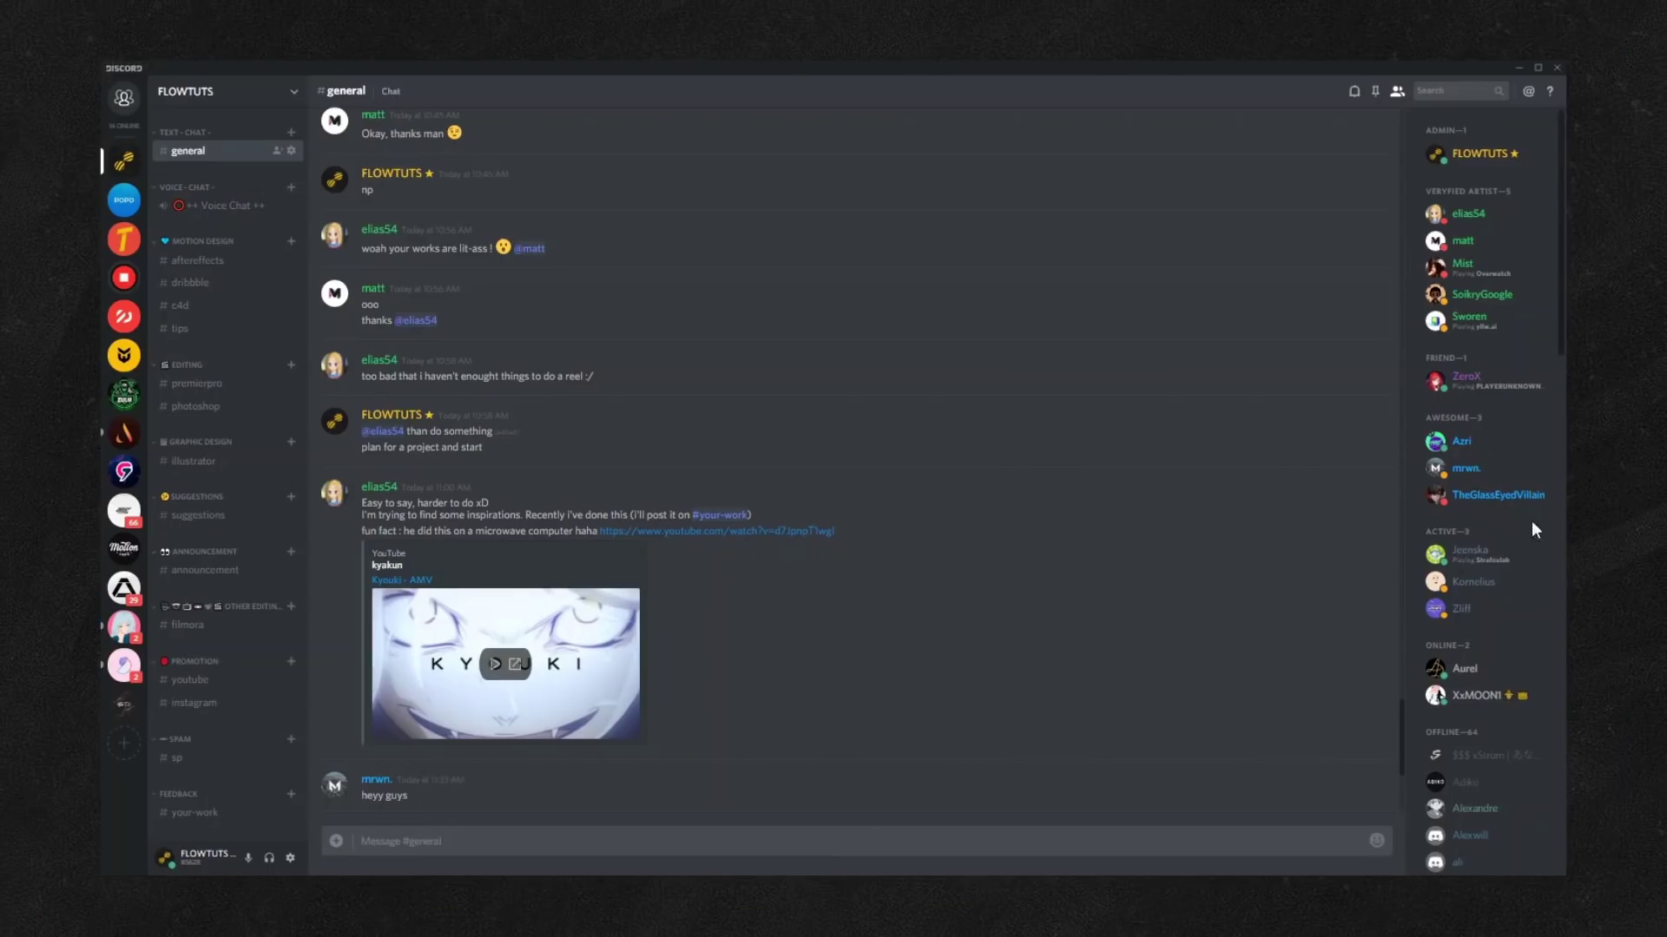
Switch to Discord and browse the FLOWTUTS server's member list and its aftereffects, dribbble, premierepro, photoshop and illustrator channels.
{"action": "scroll", "coordinate": [1505, 515], "scroll_direction": "down", "scroll_amount": 5}
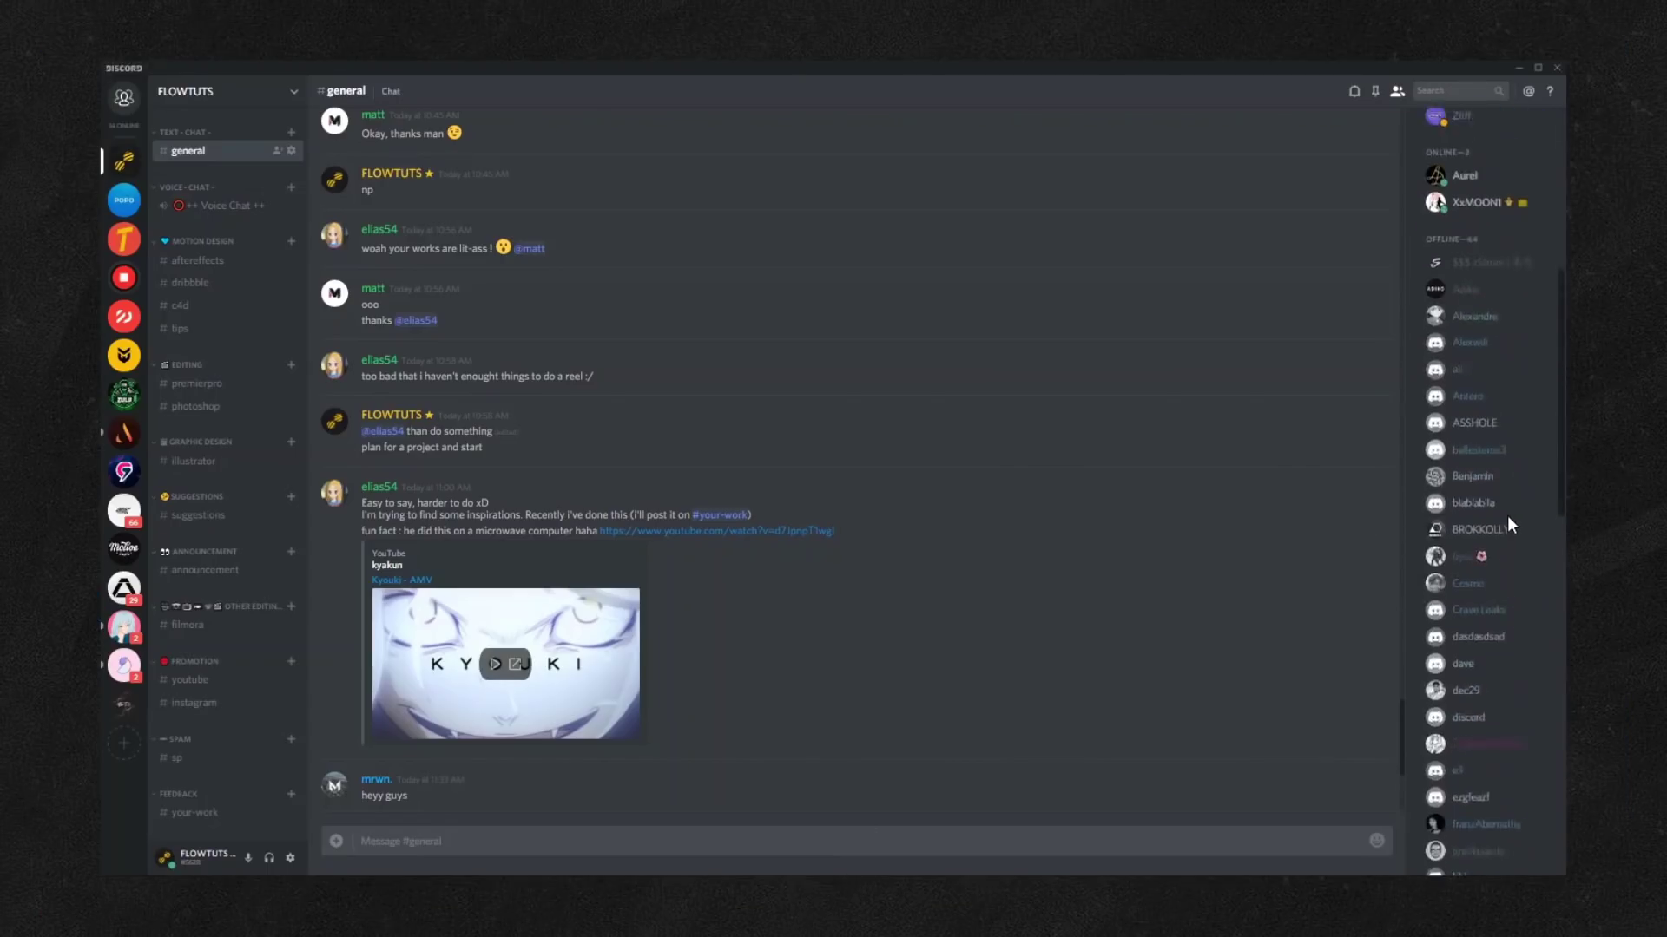
{"action": "scroll", "coordinate": [1507, 515], "scroll_direction": "up", "scroll_amount": 5}
{"action": "scroll", "coordinate": [491, 440], "scroll_direction": "down", "scroll_amount": 3}
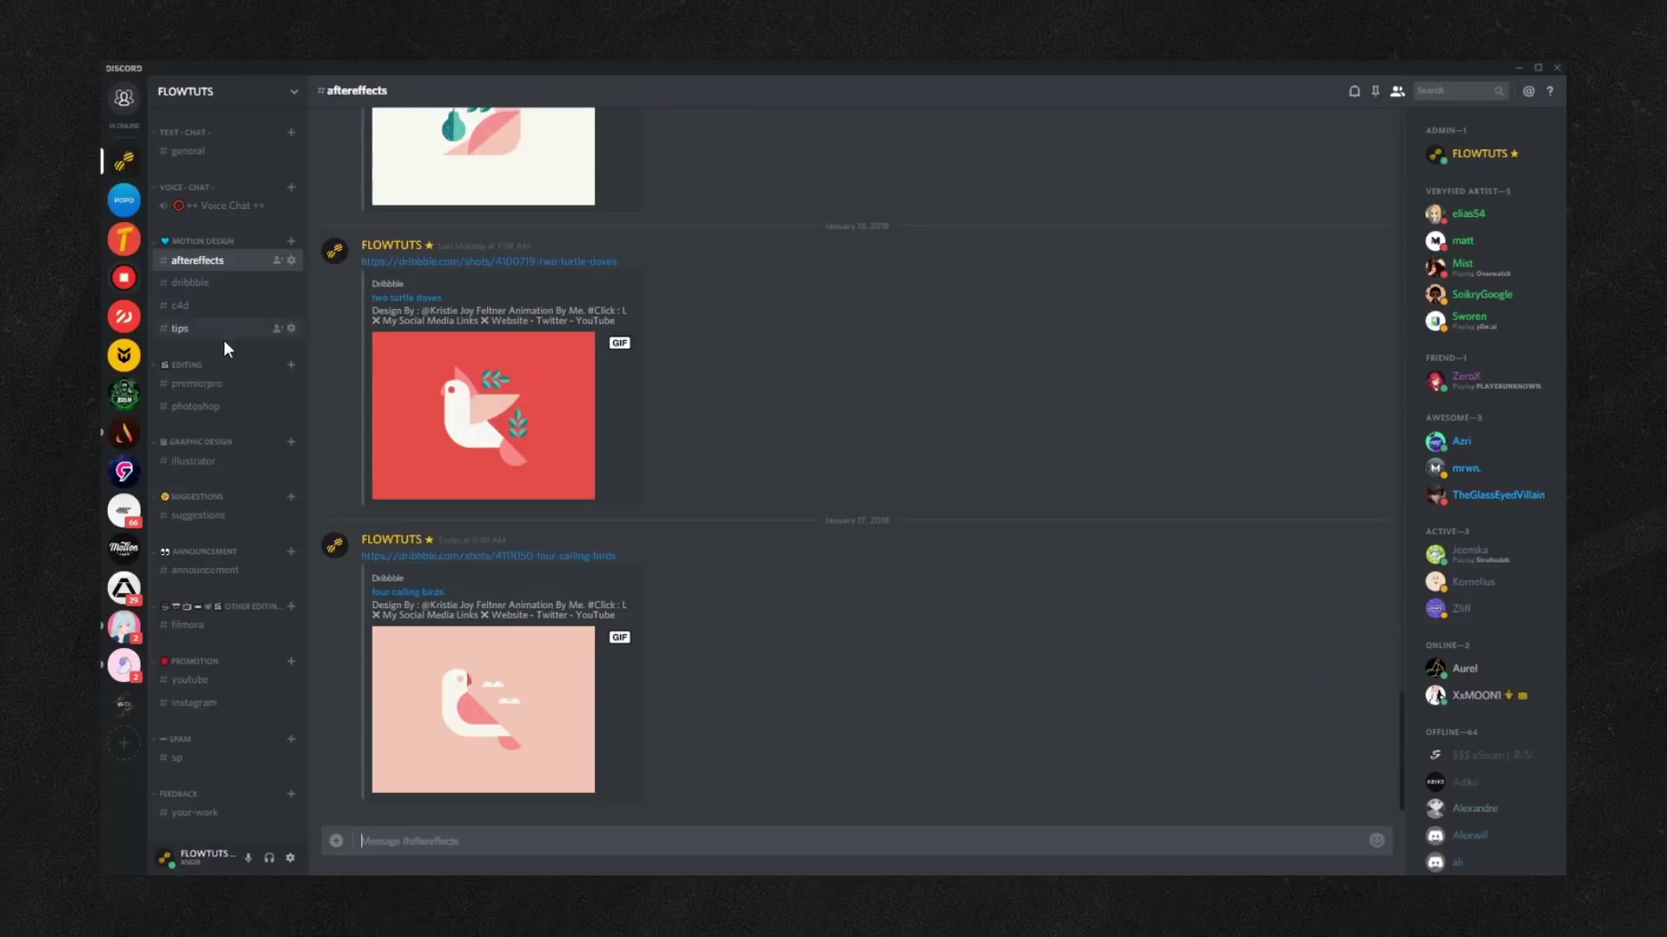
{"action": "left_click", "coordinate": [201, 287]}
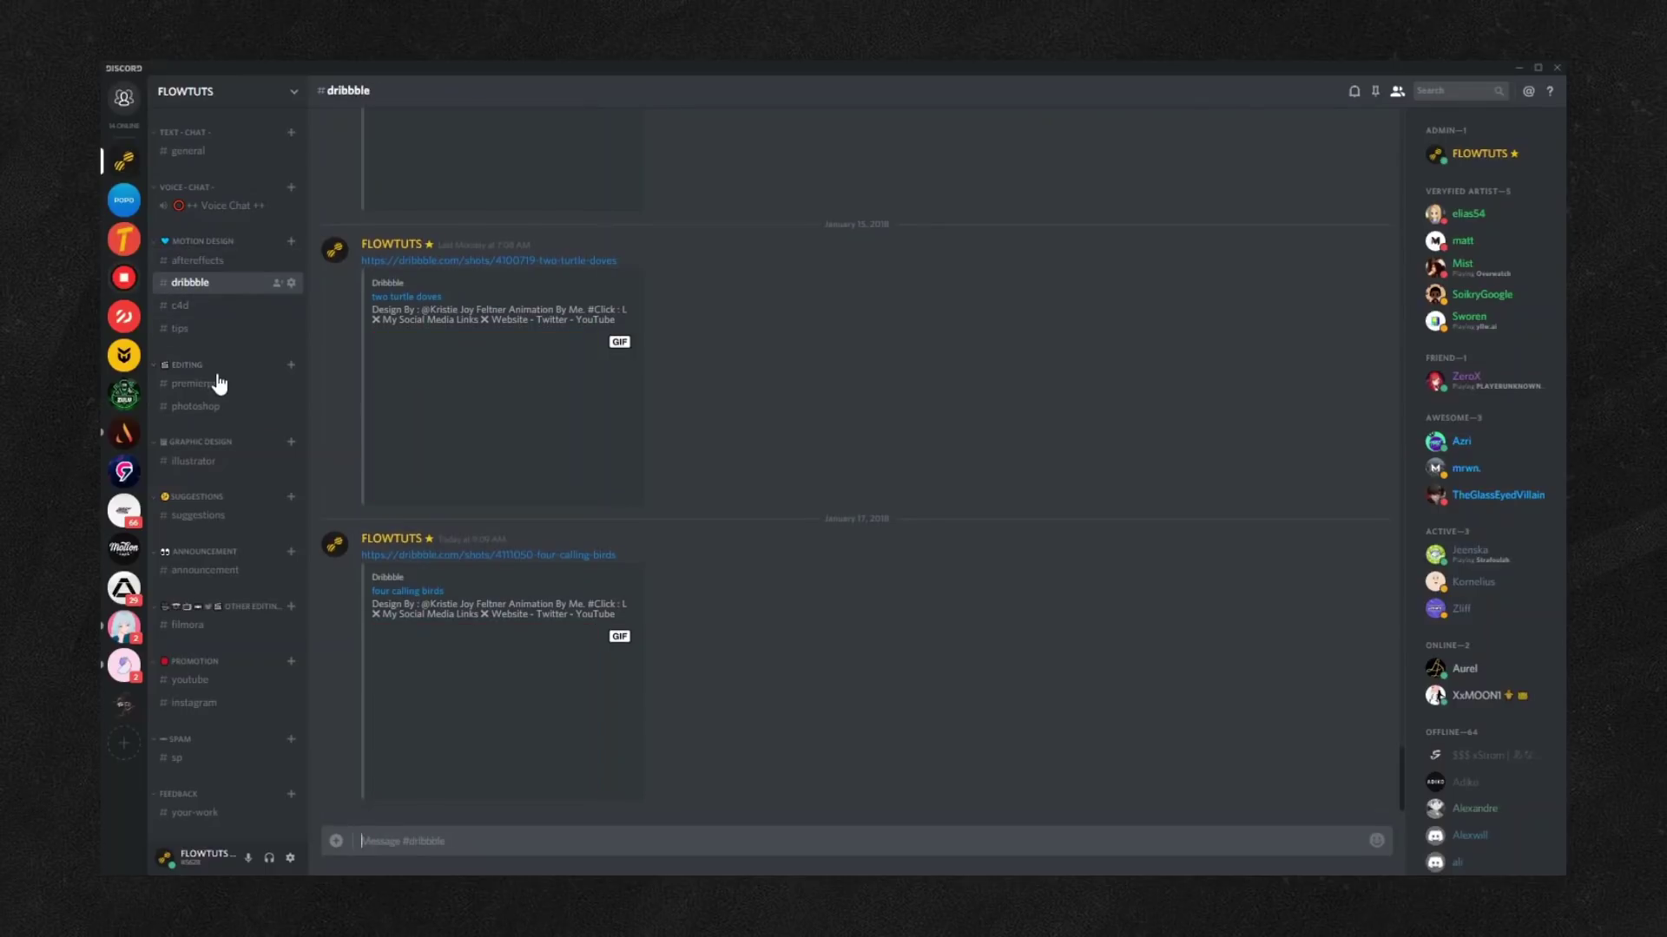
{"action": "left_click", "coordinate": [216, 382]}
{"action": "left_click", "coordinate": [217, 405]}
{"action": "left_click", "coordinate": [214, 463]}
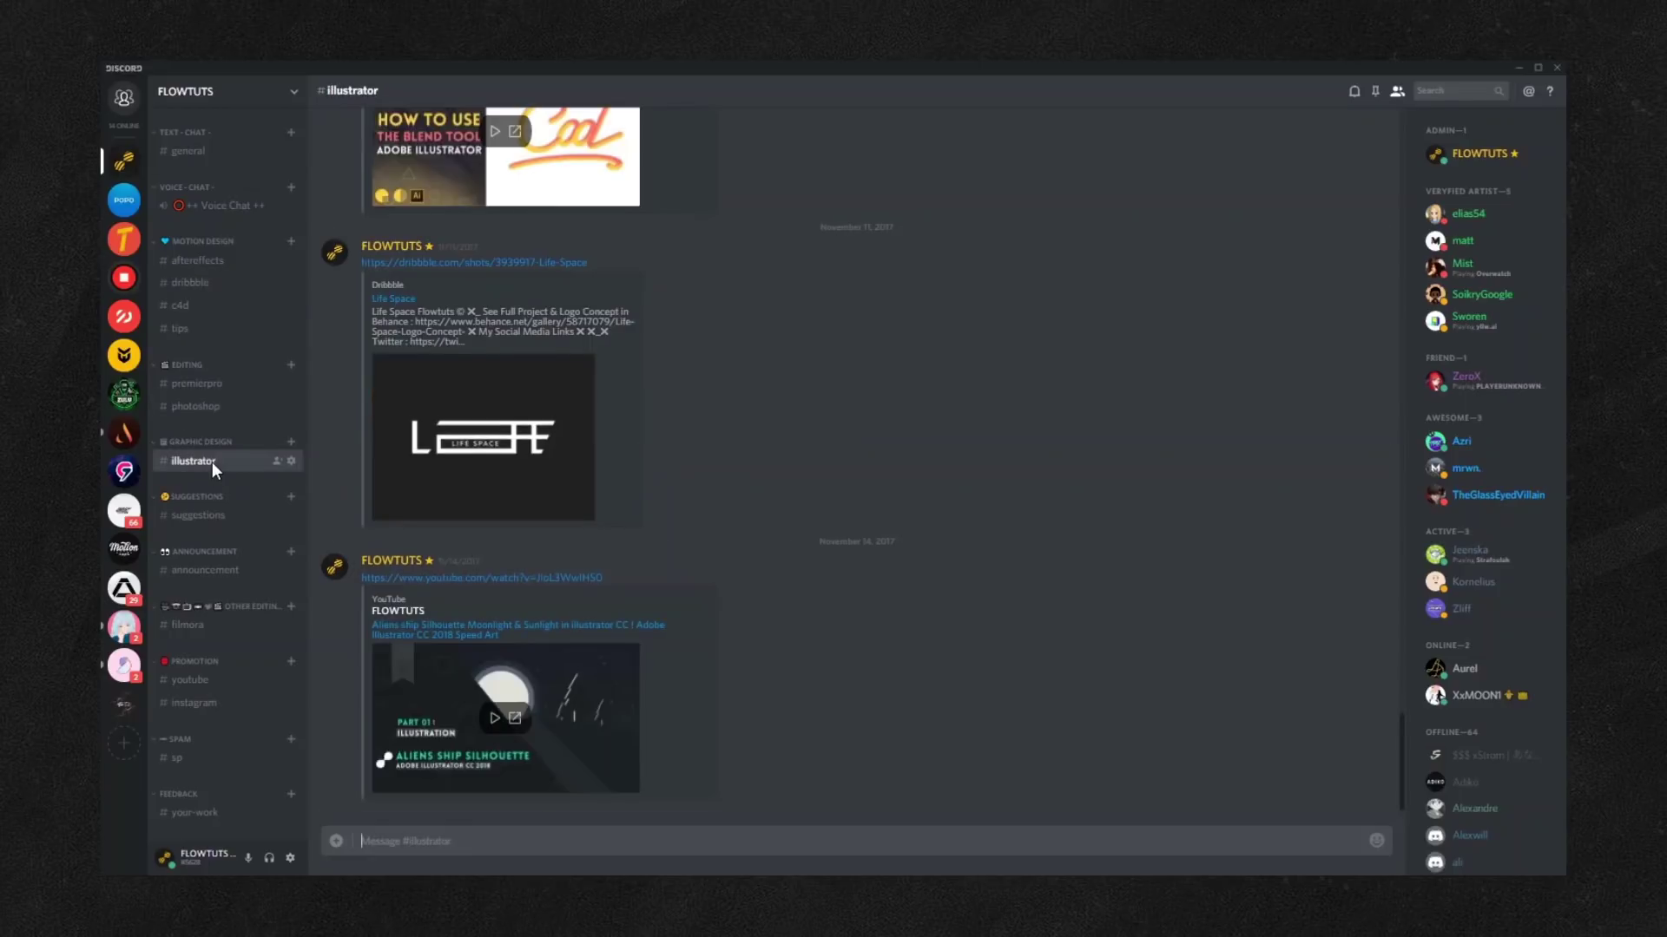